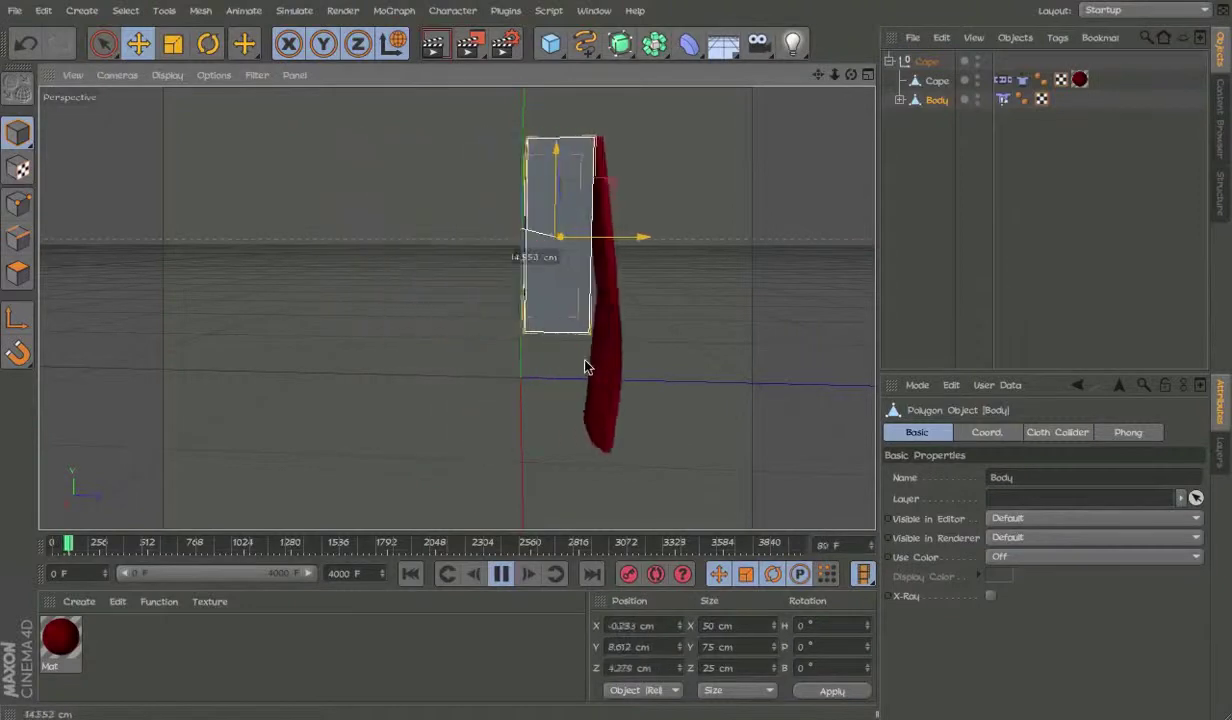
# Try moving the Body about 80 cm along X while the cape simulation plays, then undo the move and deselect it.
pyautogui.hotkey('ctrl', 'z')
pyautogui.keyDown('alt'); pyautogui.moveTo(588, 280); pyautogui.dragTo(357, 360); pyautogui.keyUp('alt')
pyautogui.keyDown('alt'); pyautogui.moveTo(456, 307); pyautogui.dragTo(399, 418); pyautogui.keyUp('alt')
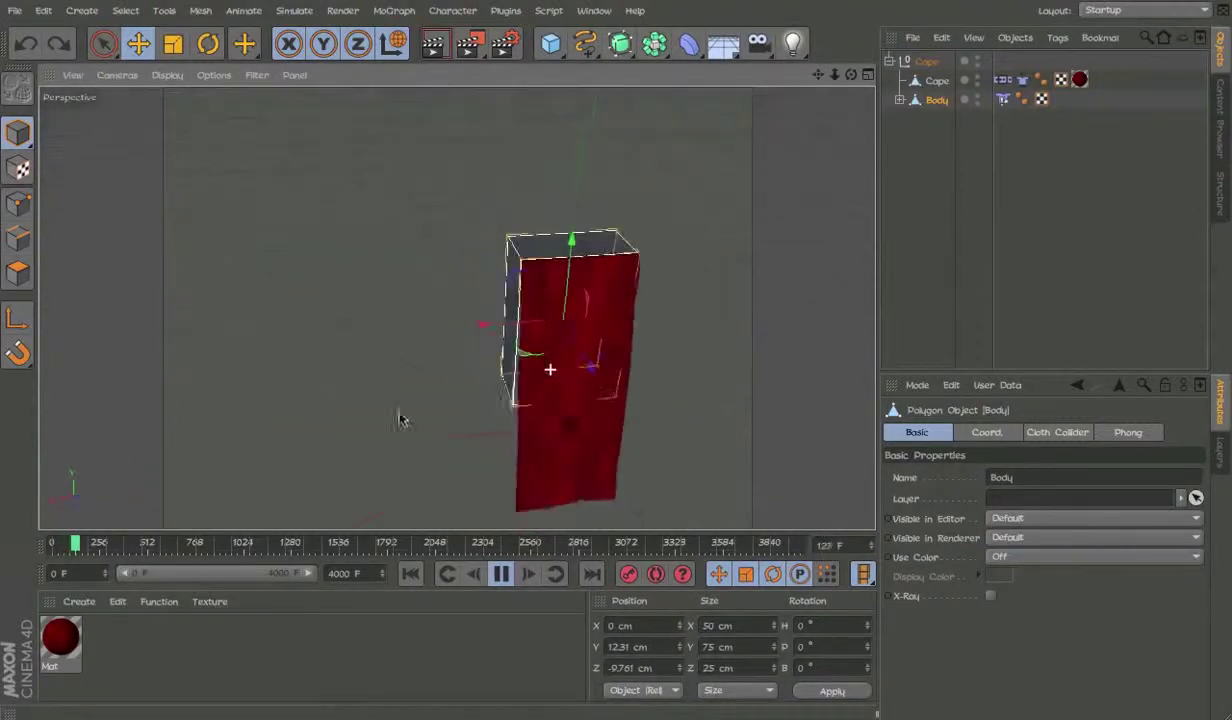
pyautogui.moveTo(489, 324); pyautogui.dragTo(338, 343)
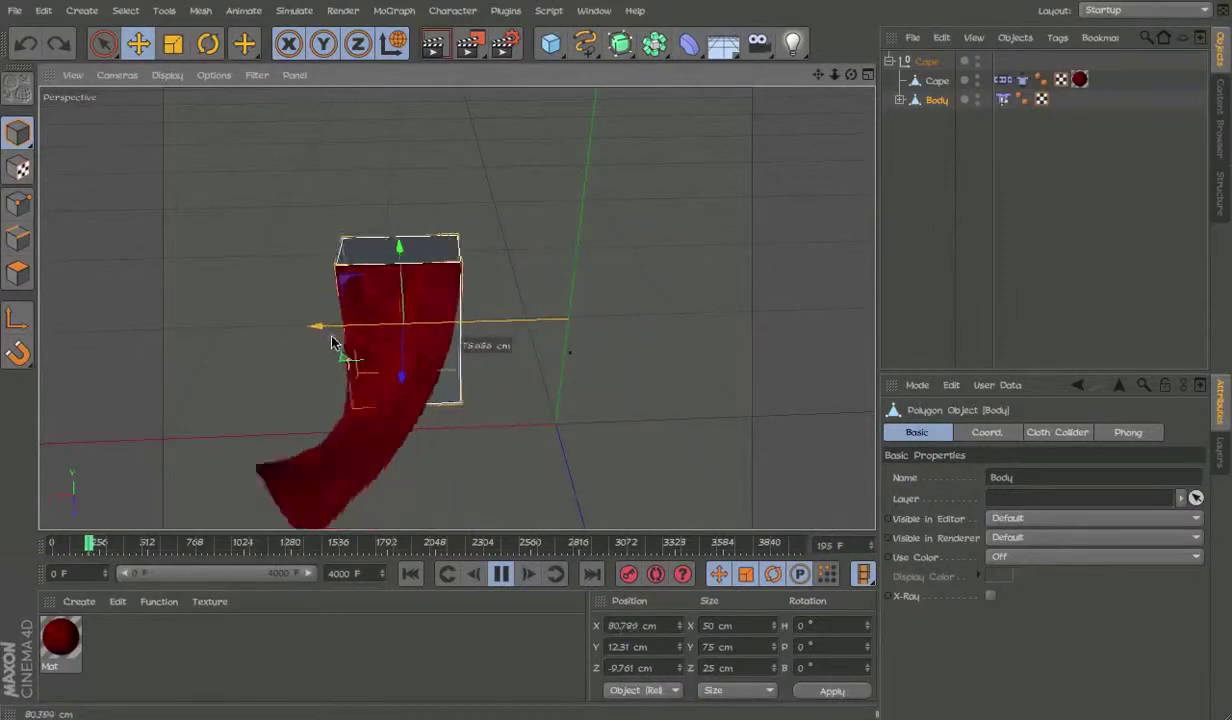
pyautogui.hotkey('ctrl', 'z')
pyautogui.moveTo(588, 374); pyautogui.dragTo(741, 400)
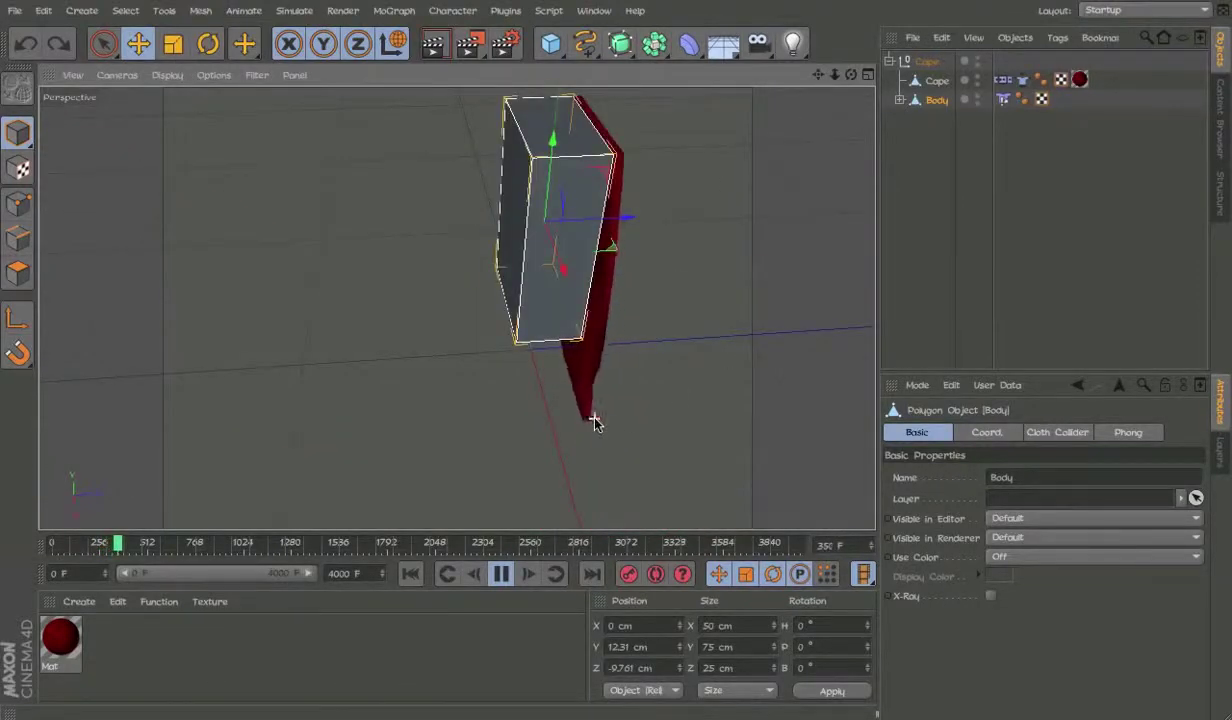
pyautogui.keyDown('alt'); pyautogui.moveTo(594, 418); pyautogui.dragTo(399, 234); pyautogui.keyUp('alt')
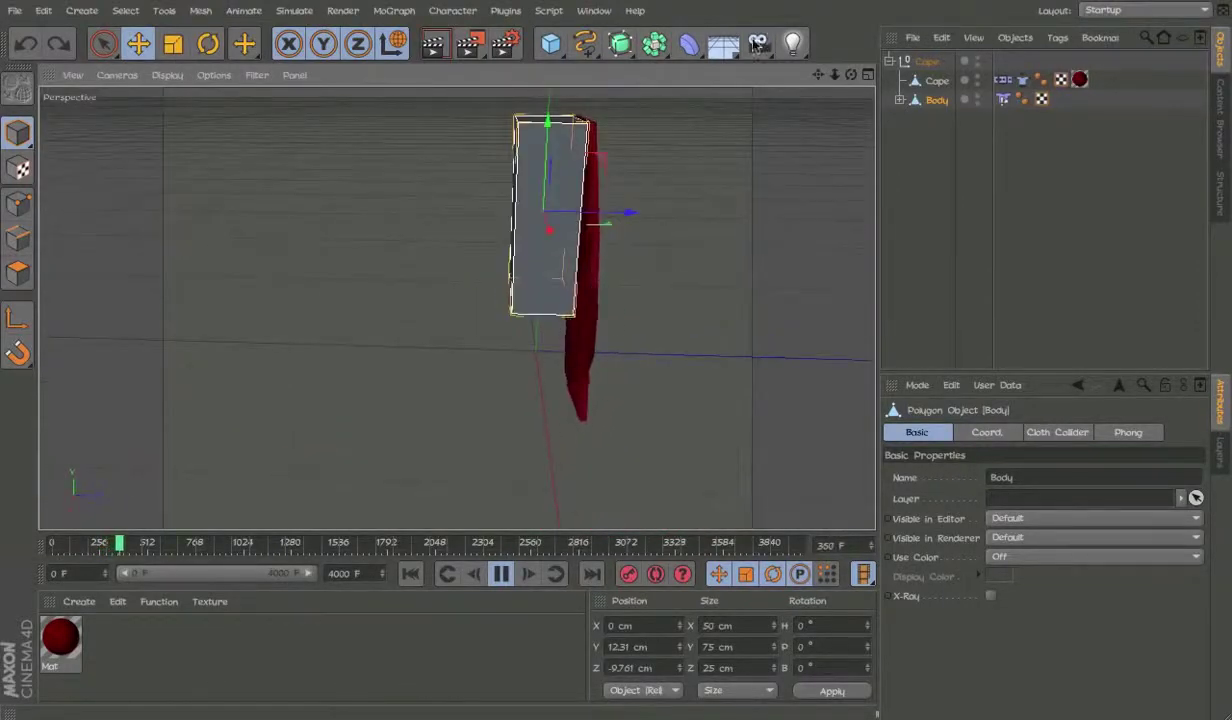
pyautogui.click(500, 418)
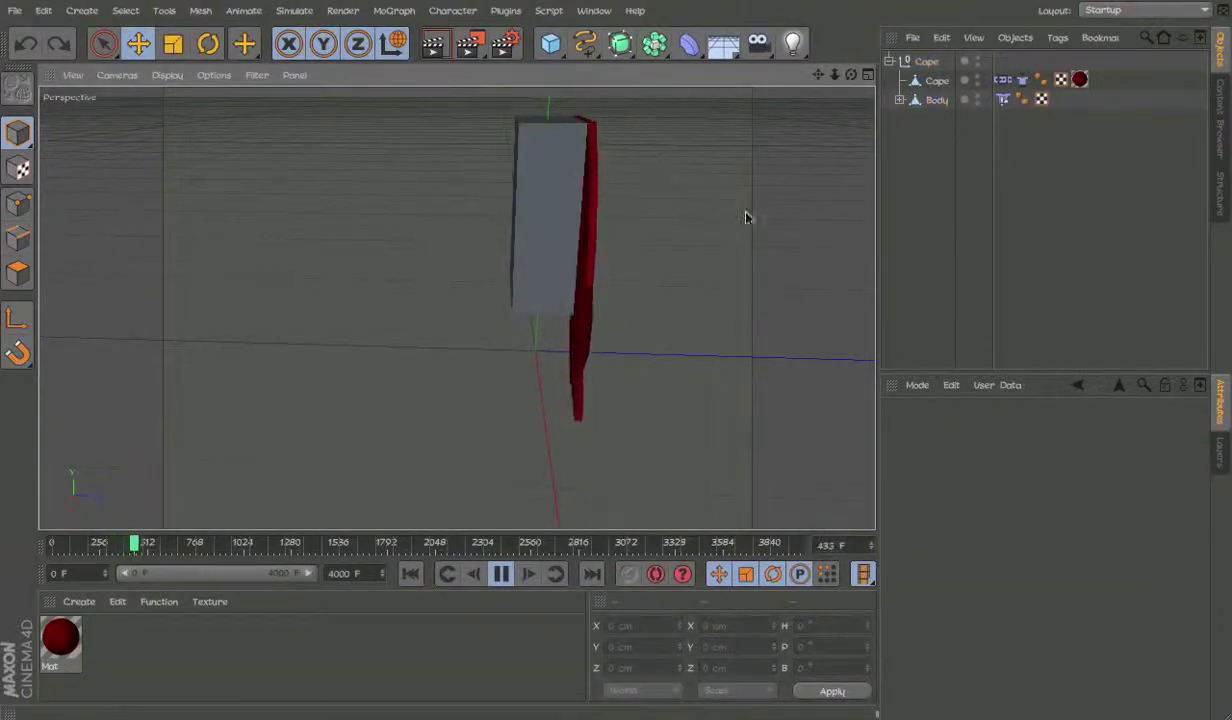
# Delete the Cape group and the red material, then stop playback to leave an empty scene.
pyautogui.click(927, 61)
pyautogui.press('Delete')
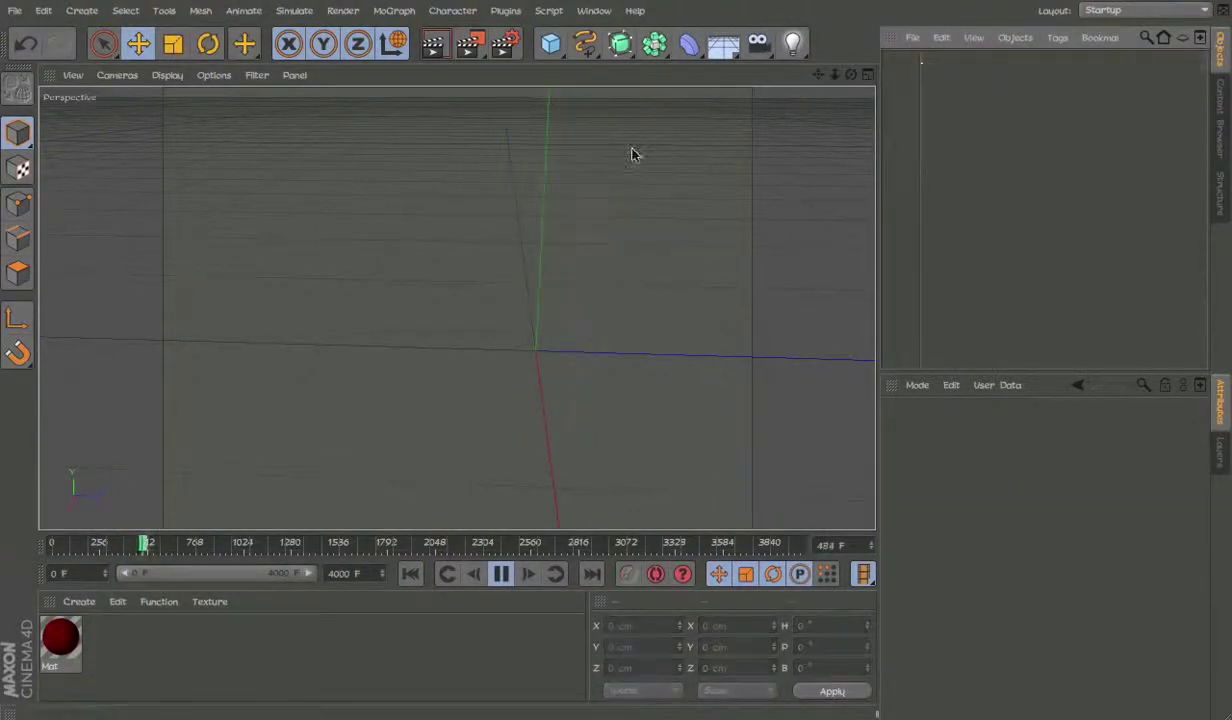
pyautogui.press('Delete')
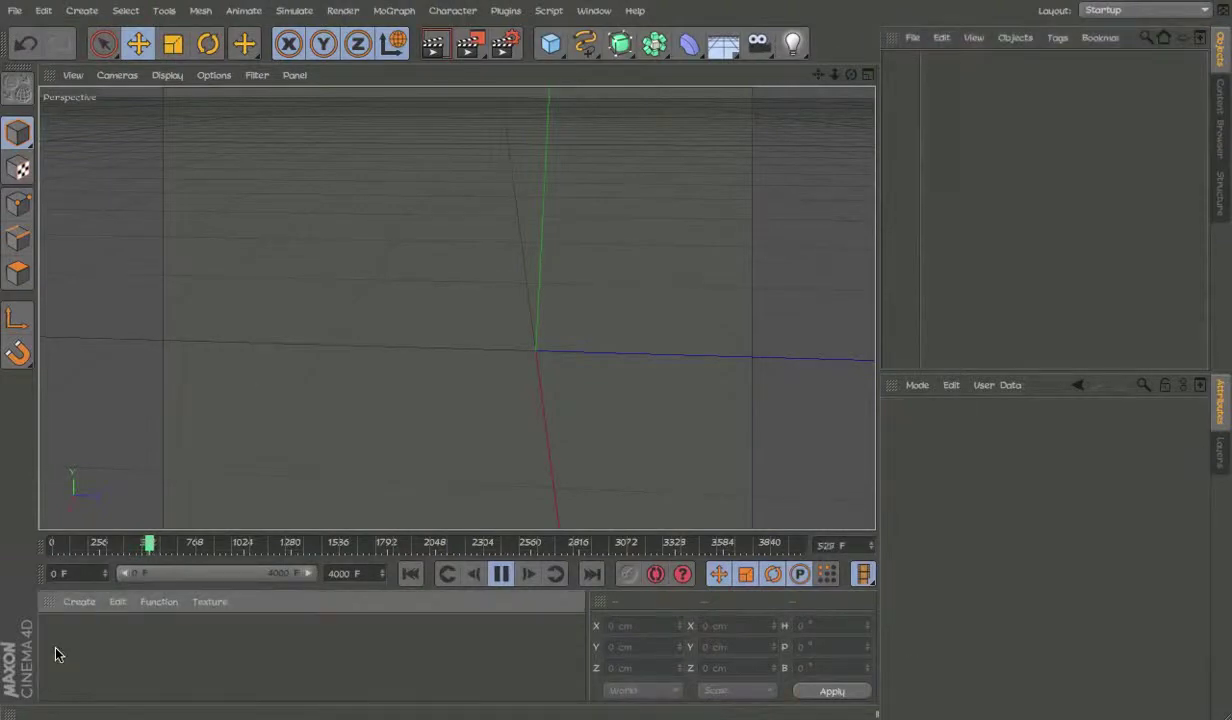
pyautogui.click(505, 575)
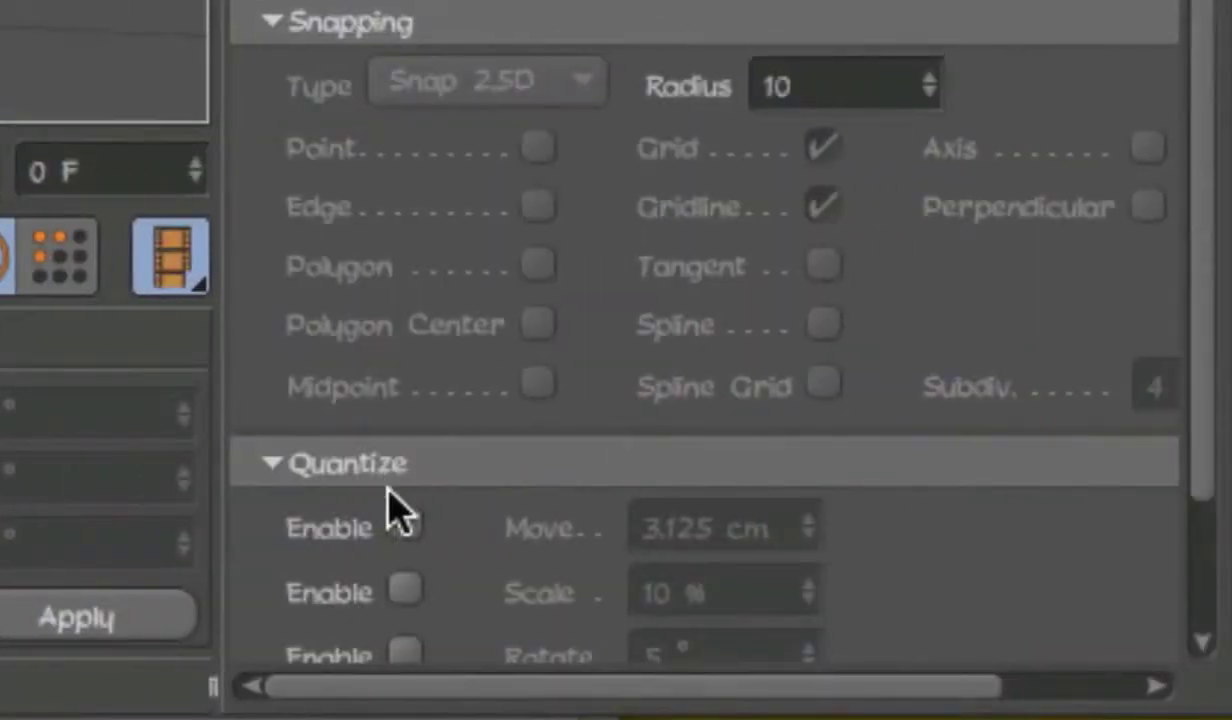
# Try enabling movement quantizing at 3.125 cm and switch it off again.
pyautogui.click(403, 524)
pyautogui.click(674, 532)
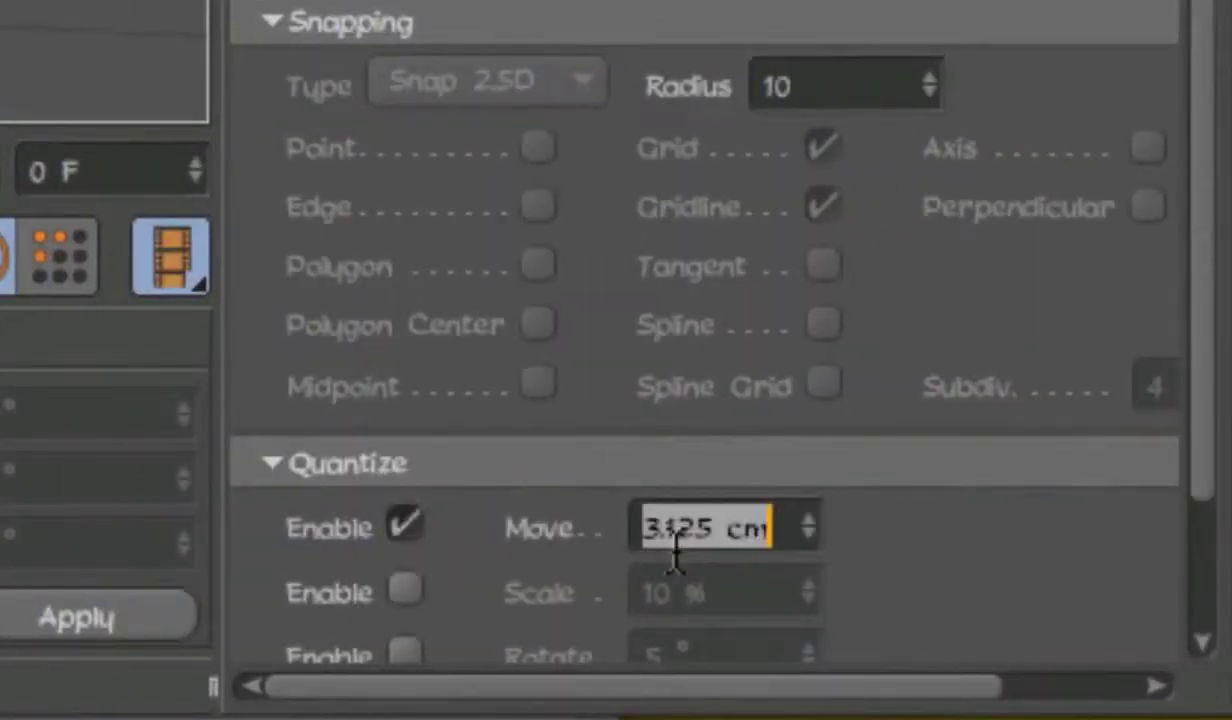
pyautogui.click(918, 533)
pyautogui.click(394, 521)
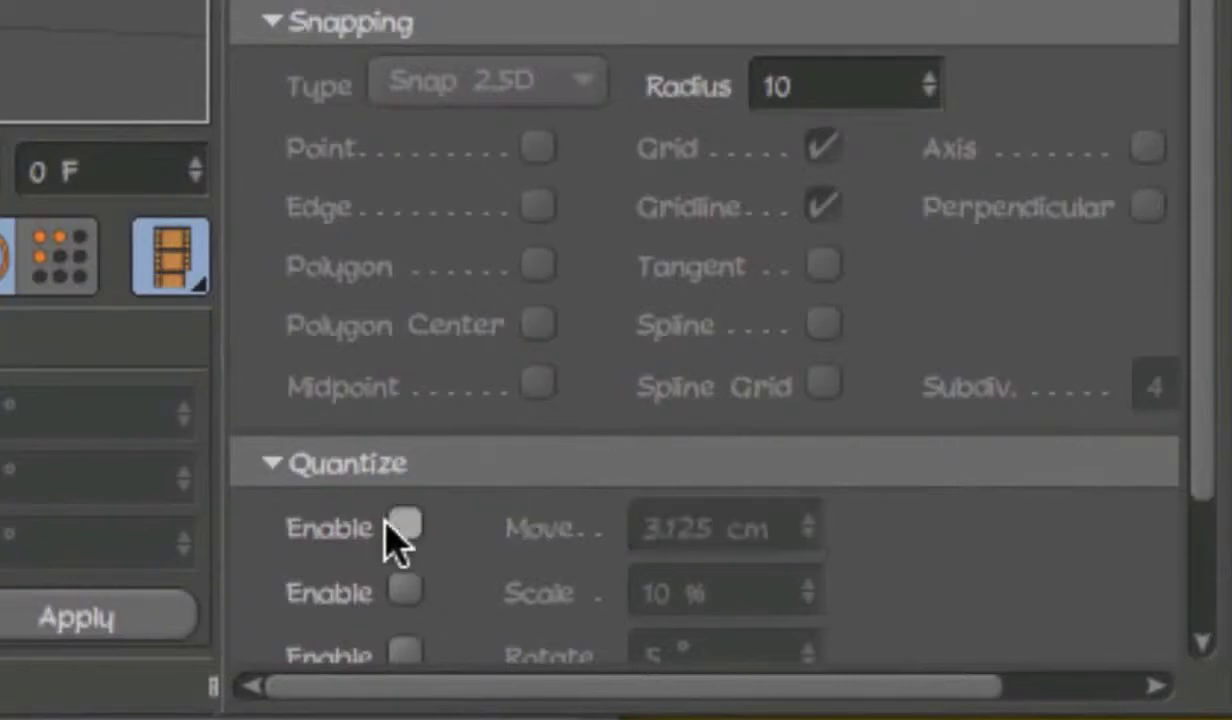
pyautogui.scroll(-3, 425, 538)
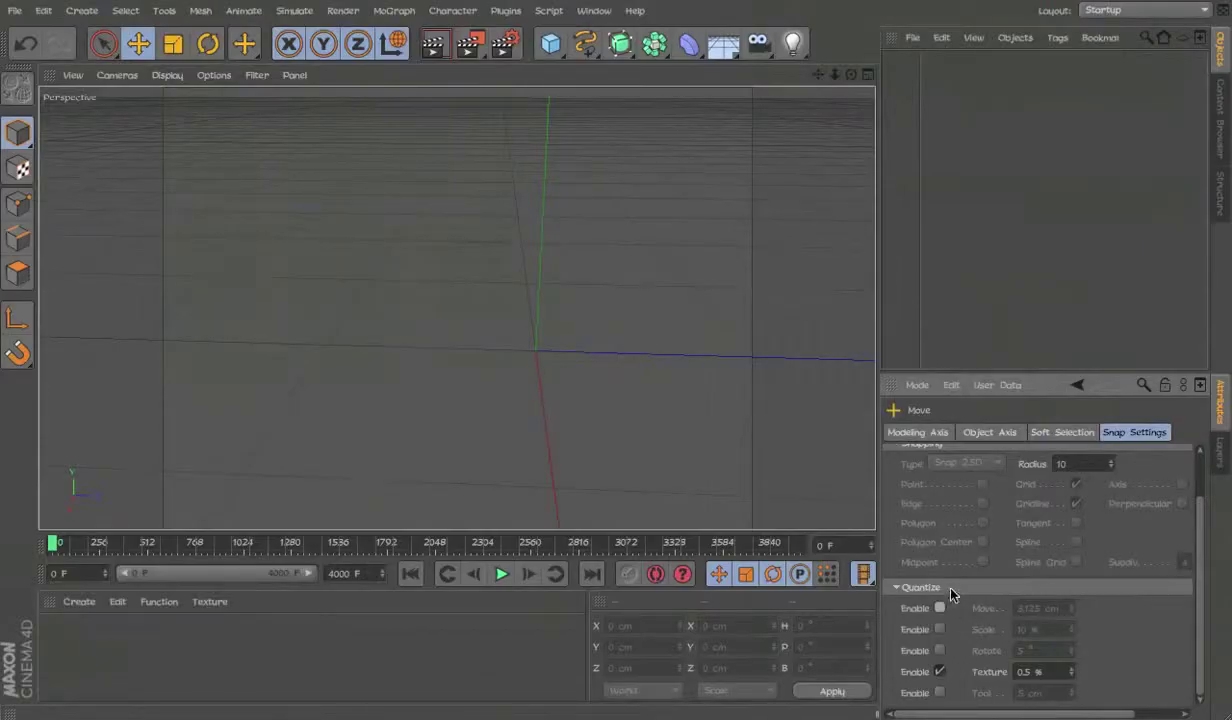
# Add a test cube, move it in a quantized 3.125 cm step along negative Z, and delete it.
pyautogui.click(550, 43)
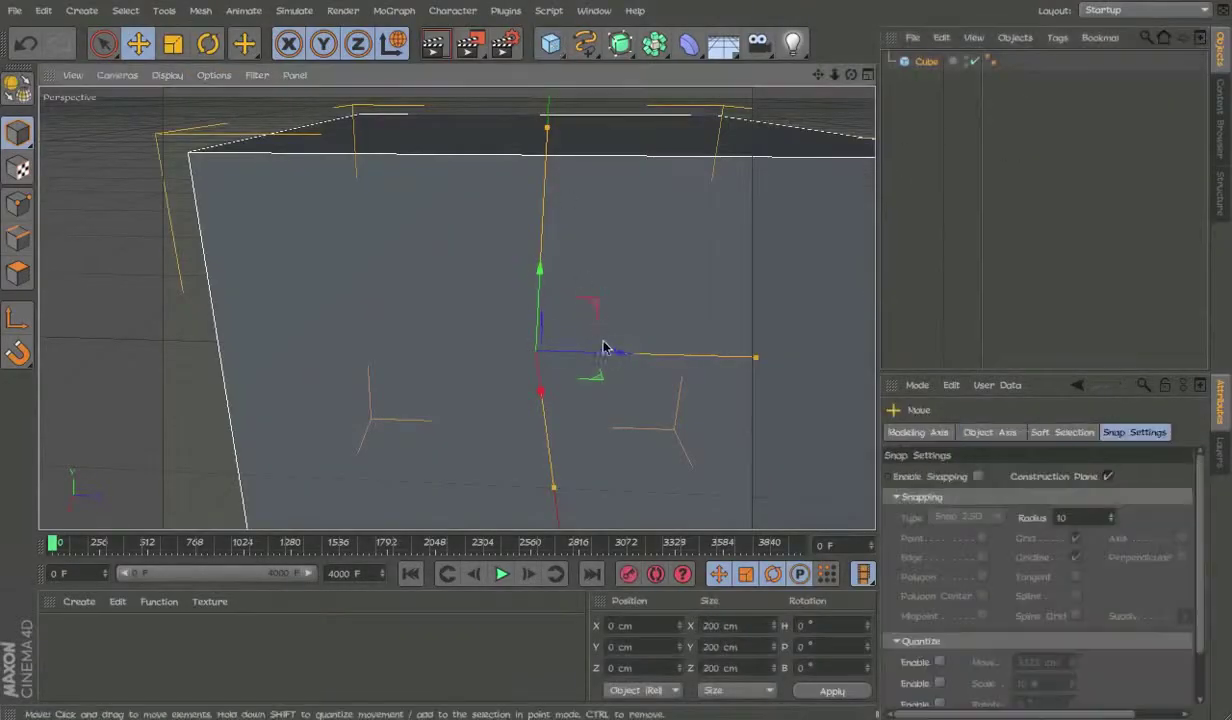
pyautogui.moveTo(610, 351); pyautogui.dragTo(597, 404)
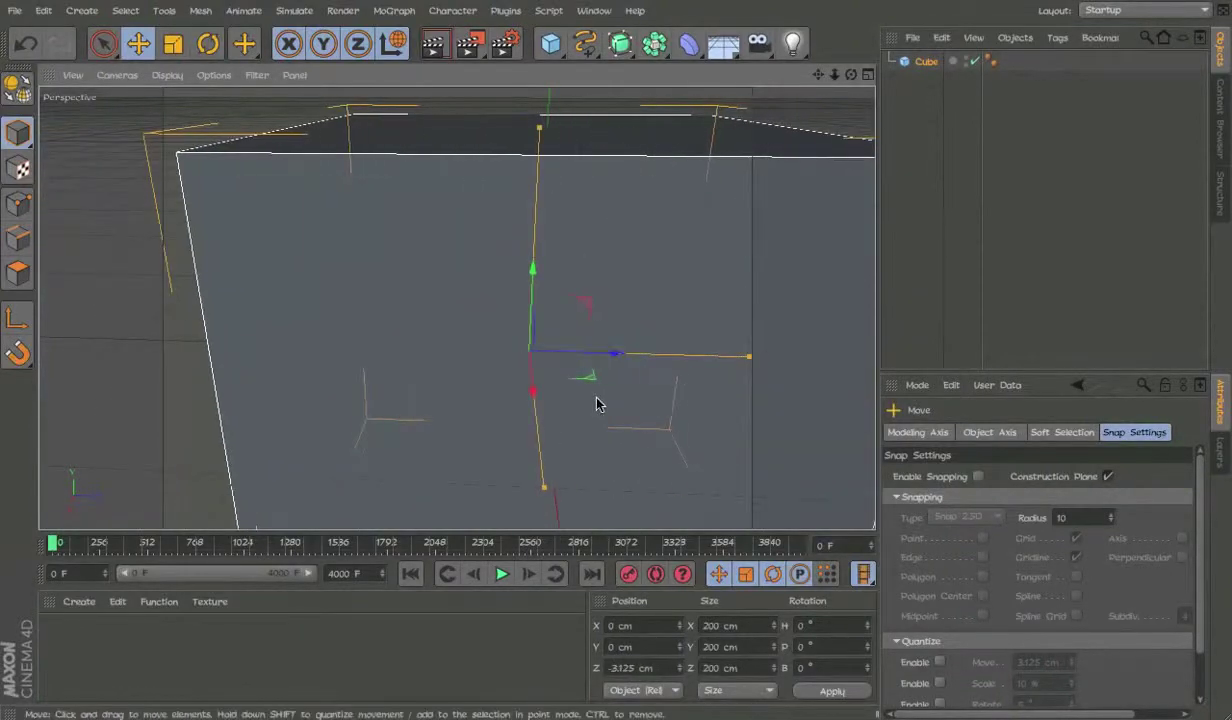
pyautogui.moveTo(628, 322); pyautogui.dragTo(703, 335)
pyautogui.press('Delete')
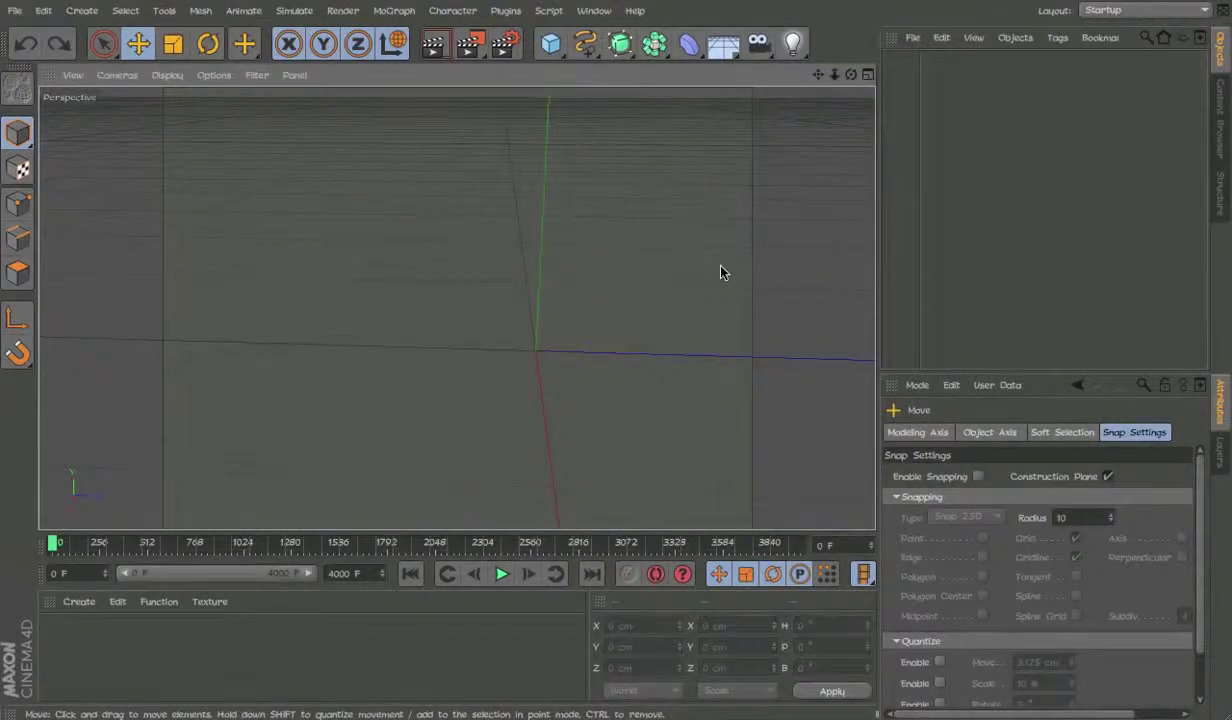
# Add a cube for the body sized 50 cm in X, 75 cm in Y and 25 cm in Z.
pyautogui.click(550, 43)
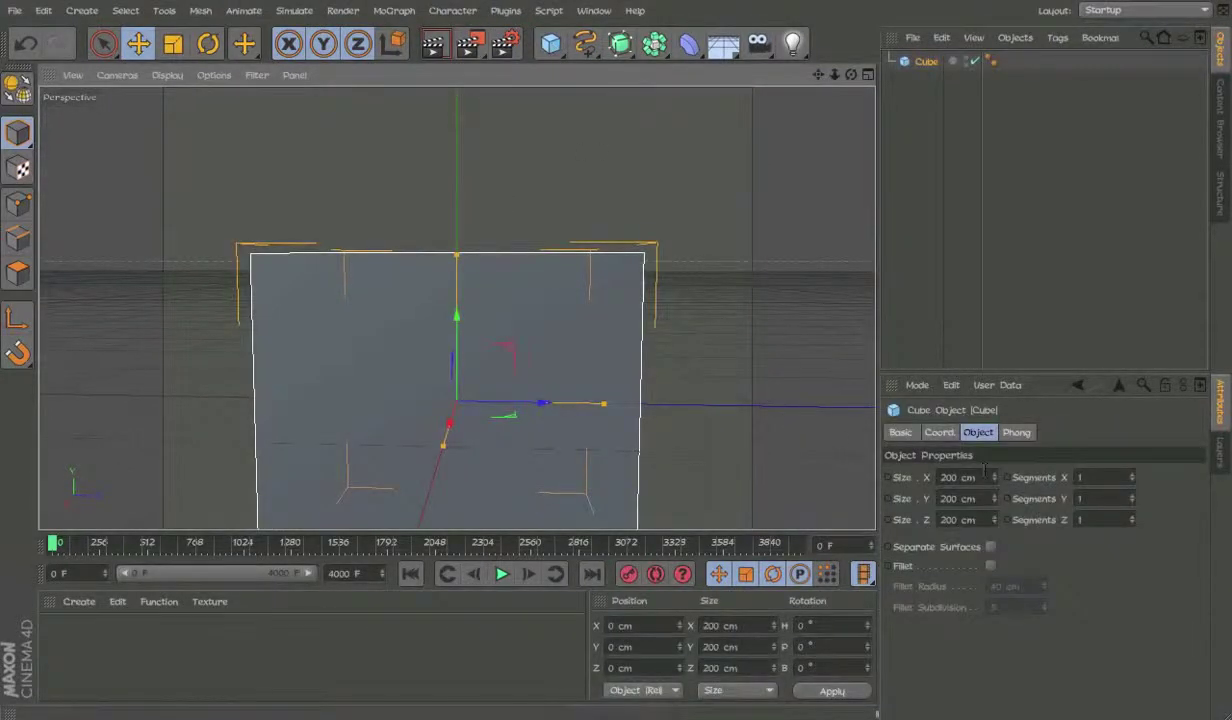
pyautogui.keyDown('alt'); pyautogui.moveTo(630, 412); pyautogui.dragTo(751, 352, button='middle'); pyautogui.keyUp('alt')
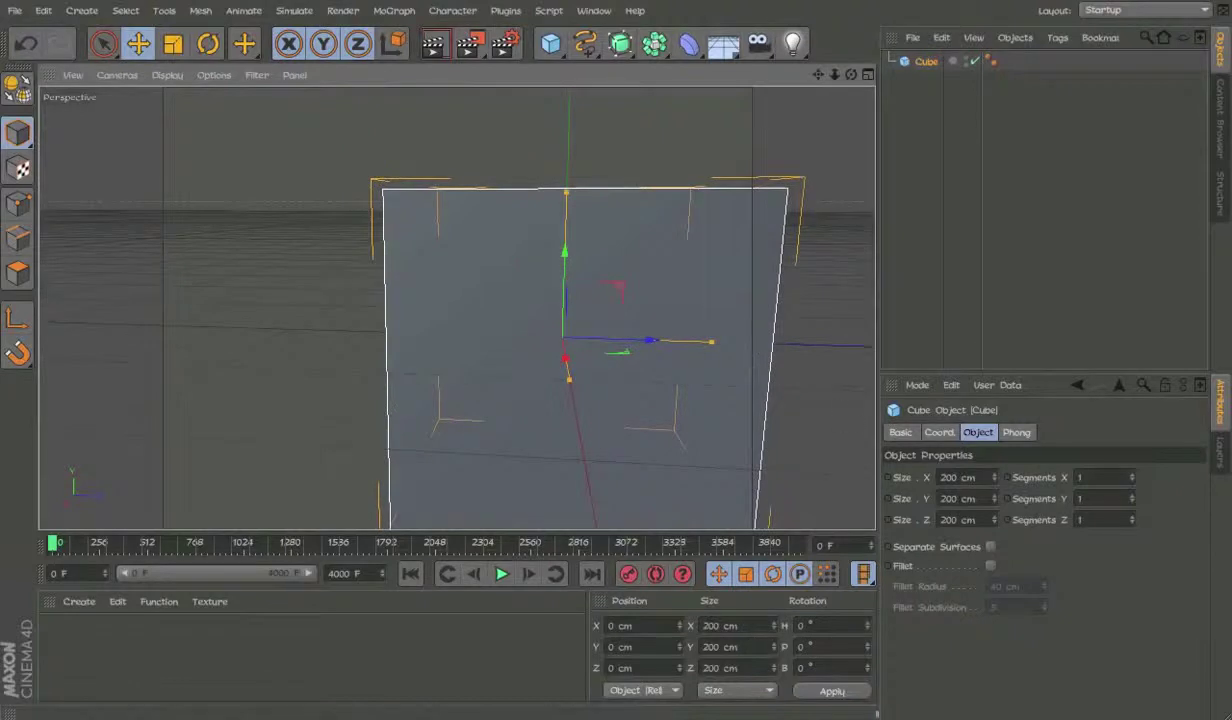
pyautogui.doubleClick(957, 498)
pyautogui.write('75')
pyautogui.doubleClick(960, 477)
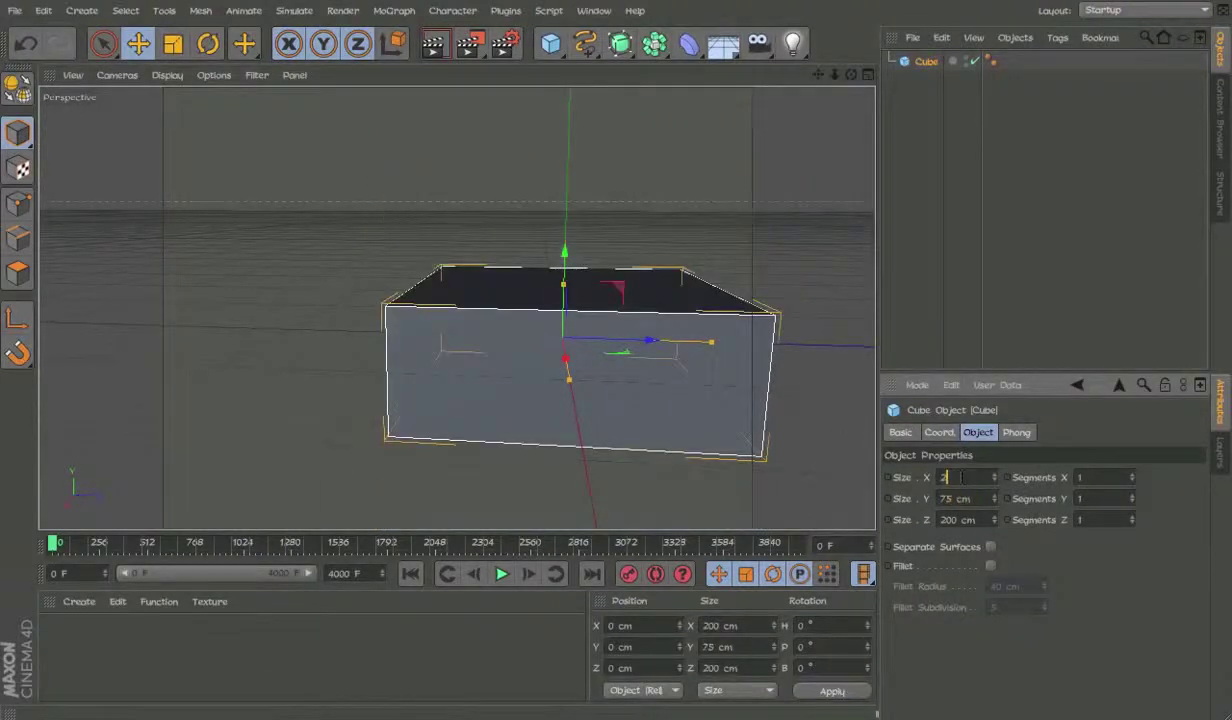
pyautogui.write('50')
pyautogui.press('Tab')
pyautogui.press('Tab')
pyautogui.write('25')
pyautogui.press('Return')
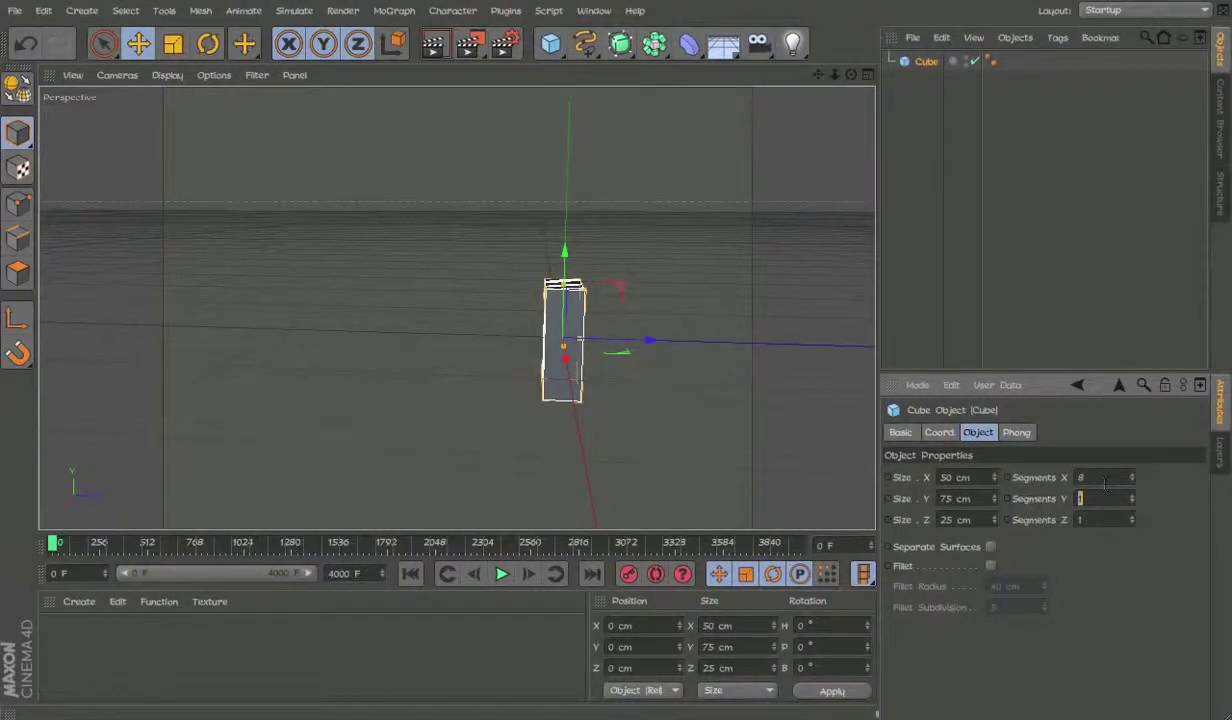
pyautogui.hotkey('ctrl', 'z')
pyautogui.hotkey('ctrl', 'y')
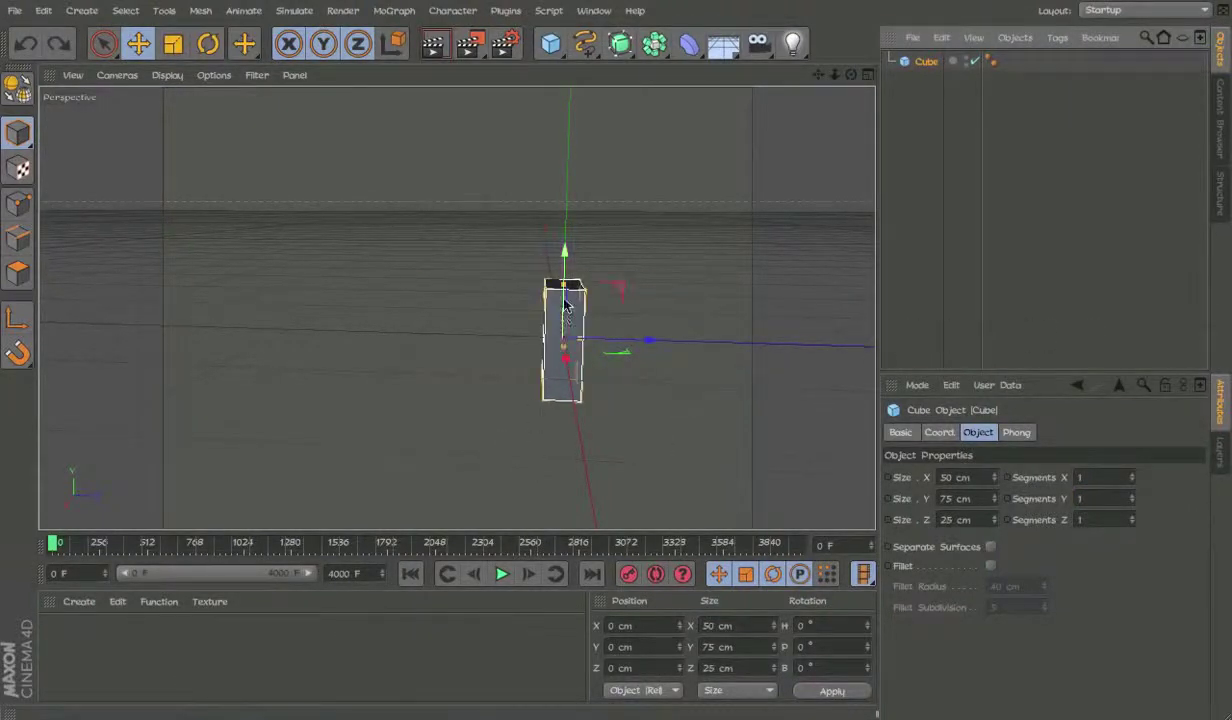
# Raise the body cube to Y 78.125 cm and place a duplicate of it behind at Z 31.25 cm.
pyautogui.moveTo(564, 305); pyautogui.dragTo(683, 225)
pyautogui.keyDown('alt'); pyautogui.moveTo(608, 228); pyautogui.dragTo(487, 256, button='middle'); pyautogui.keyUp('alt')
pyautogui.keyDown('alt'); pyautogui.moveTo(487, 256); pyautogui.dragTo(409, 268); pyautogui.keyUp('alt')
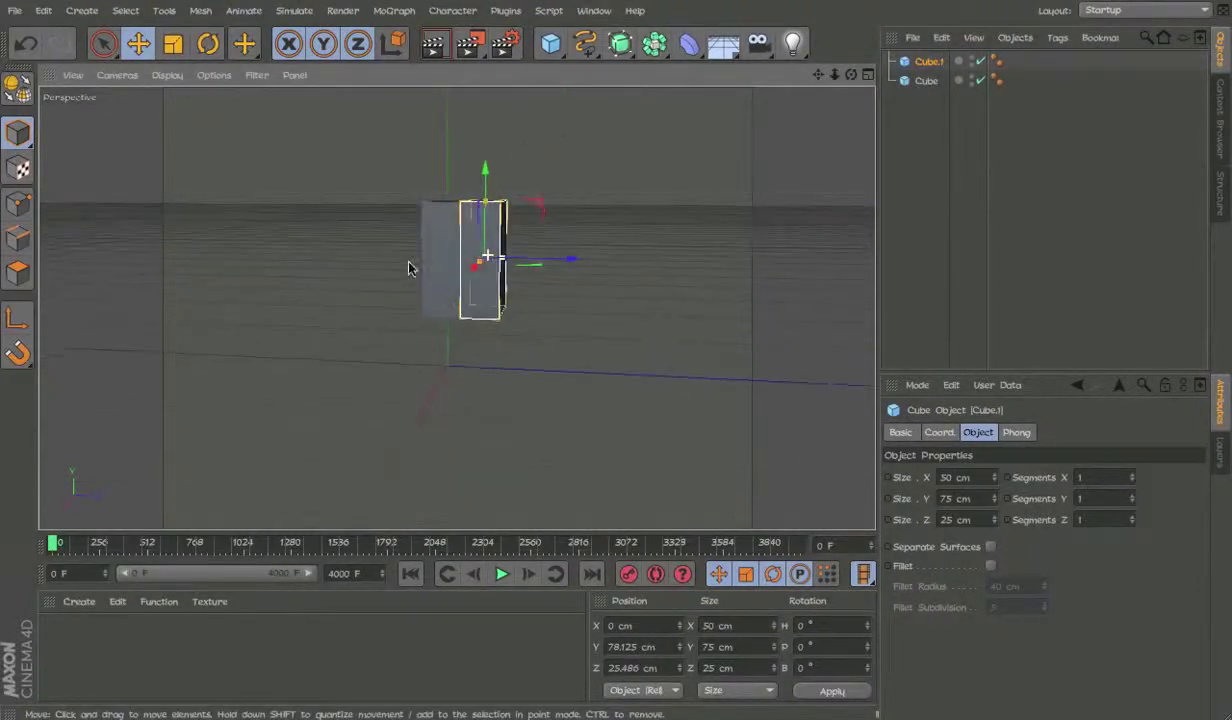
pyautogui.moveTo(522, 261); pyautogui.dragTo(569, 267)
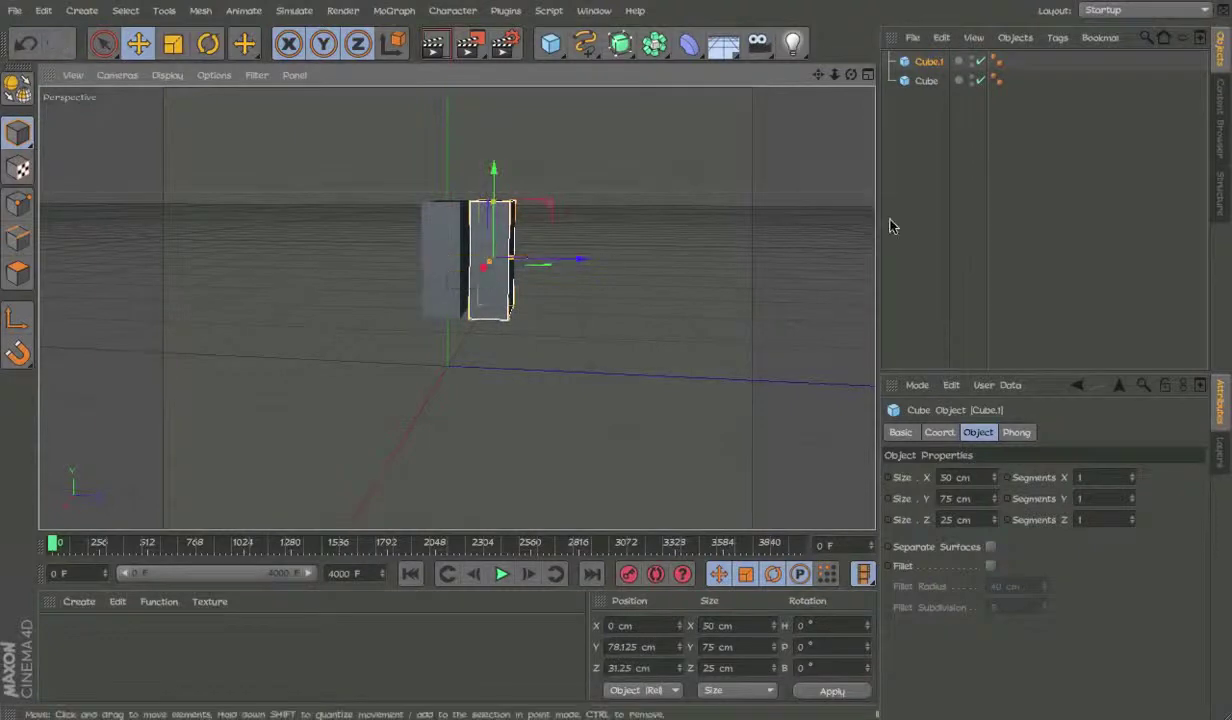
# Set the duplicate cube's Y size to 125 cm and Z size to 3.125 cm, with 8 segments in X and Y.
pyautogui.click(968, 499)
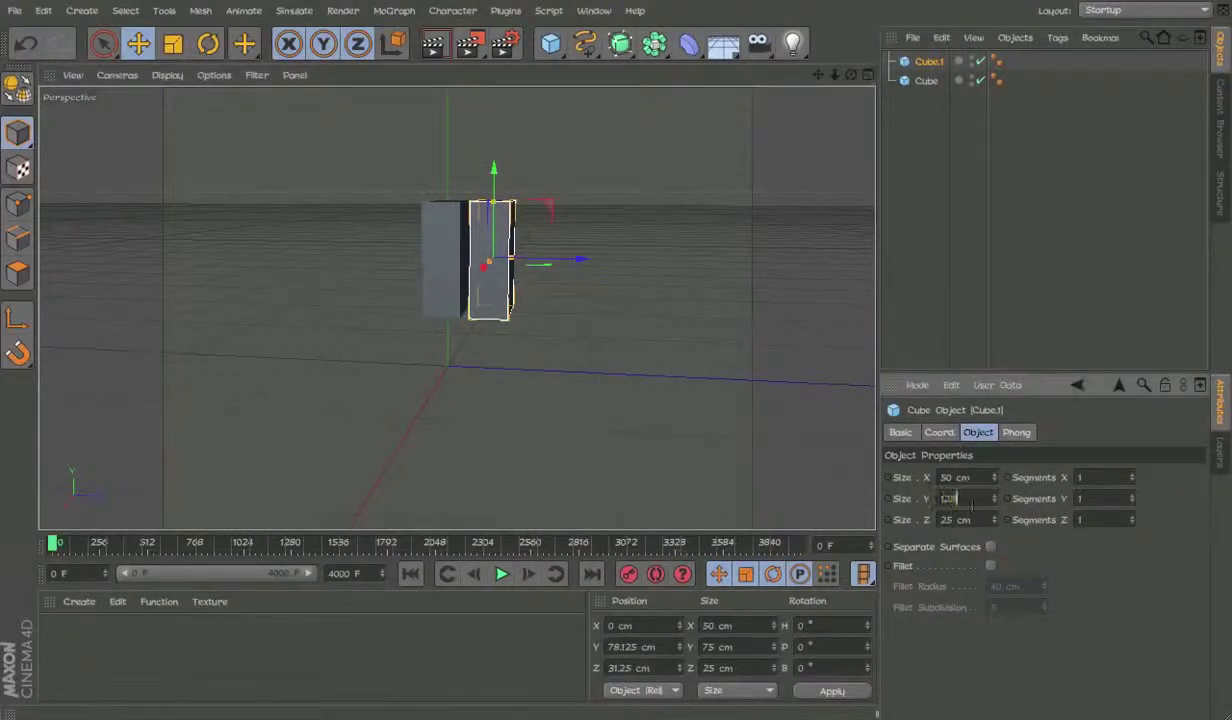
pyautogui.write('125')
pyautogui.press('Tab')
pyautogui.write('3.125')
pyautogui.press('Return')
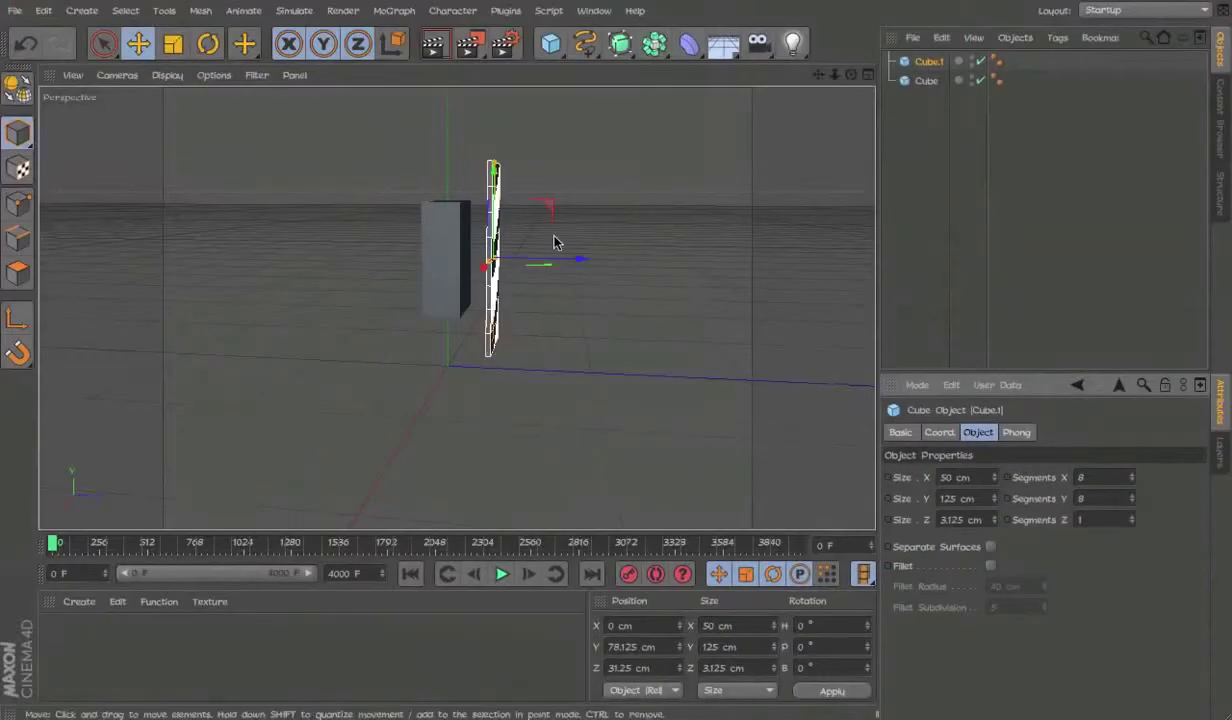
# In the Right view, move the thin cube to about Y 53.9 cm and Z 14.7 cm, level with the body's top.
pyautogui.scroll(2, 530, 222)
pyautogui.keyDown('alt'); pyautogui.moveTo(528, 221); pyautogui.dragTo(575, 236); pyautogui.keyUp('alt')
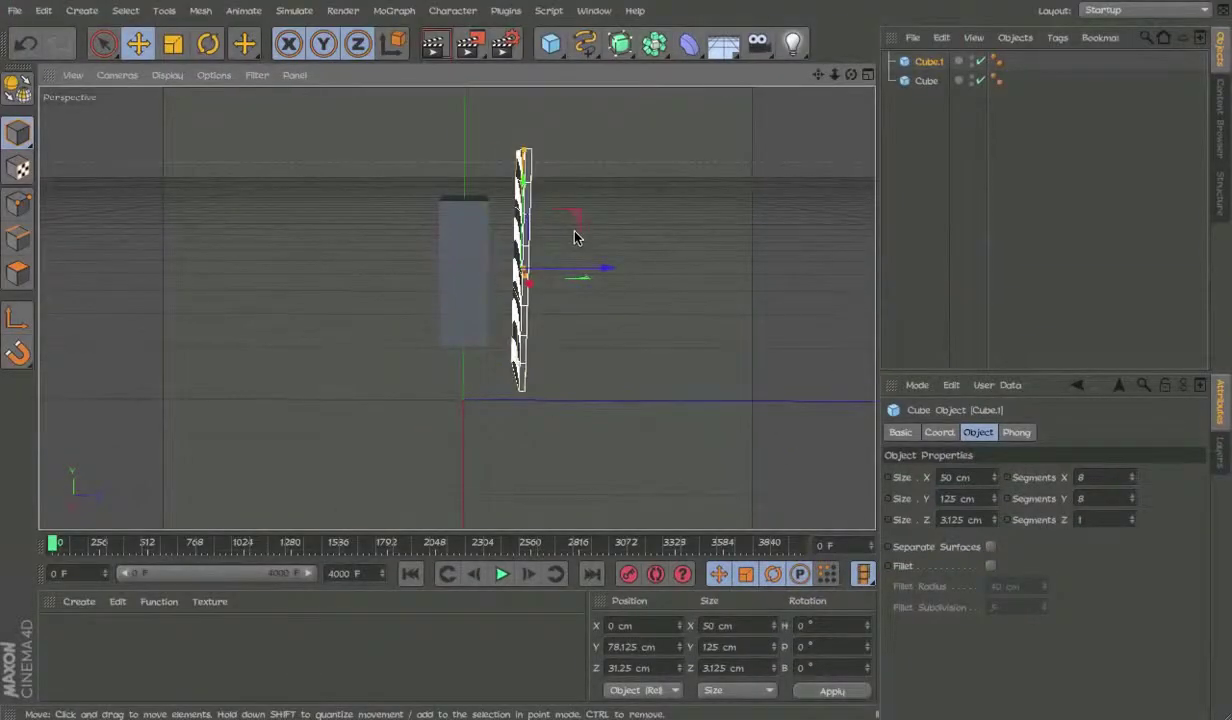
pyautogui.press('F3')
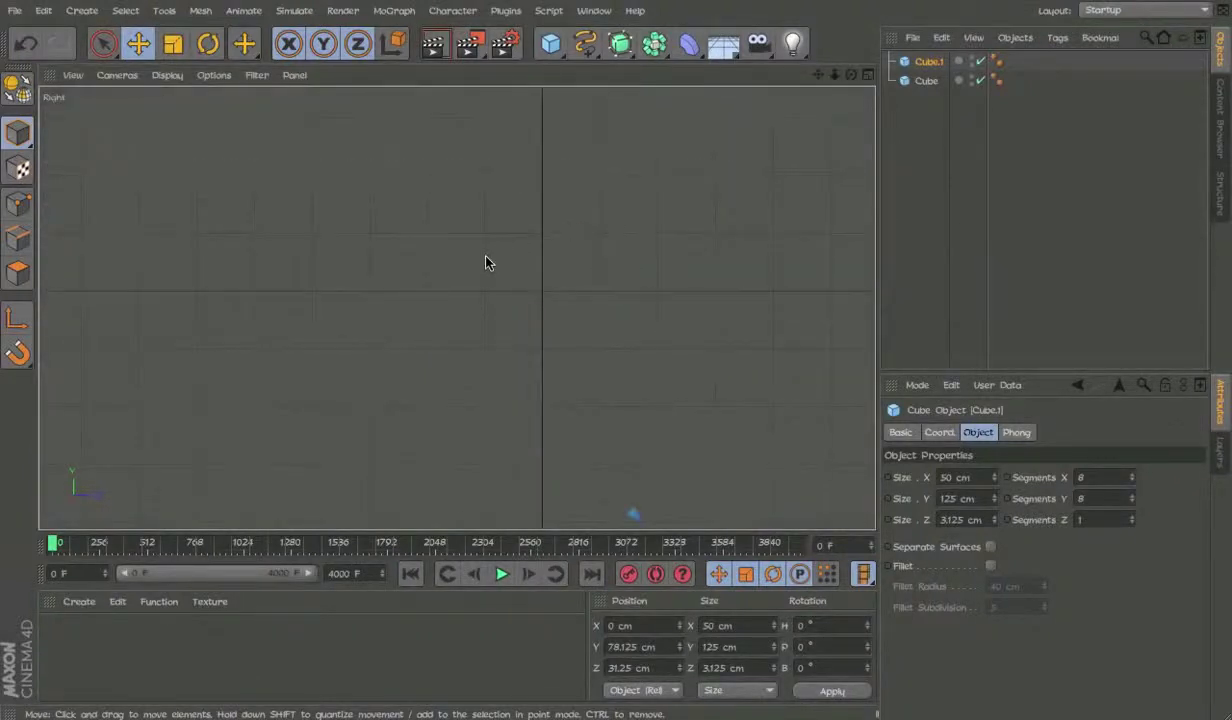
pyautogui.scroll(-6, 485, 257)
pyautogui.keyDown('alt'); pyautogui.moveTo(457, 308); pyautogui.dragTo(551, 310); pyautogui.keyUp('alt')
pyautogui.scroll(-8, 586, 104)
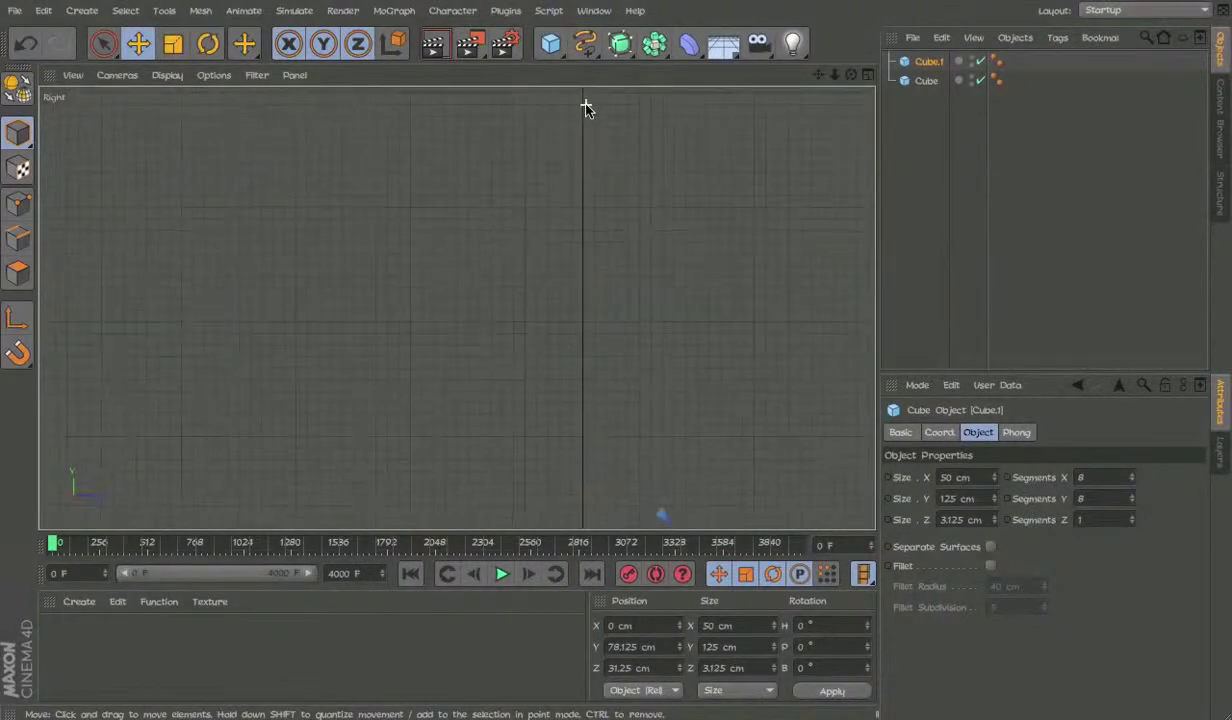
pyautogui.scroll(-5, 561, 89)
pyautogui.scroll(-6, 588, 198)
pyautogui.keyDown('alt'); pyautogui.moveTo(680, 298); pyautogui.dragTo(571, 306, button='middle'); pyautogui.keyUp('alt')
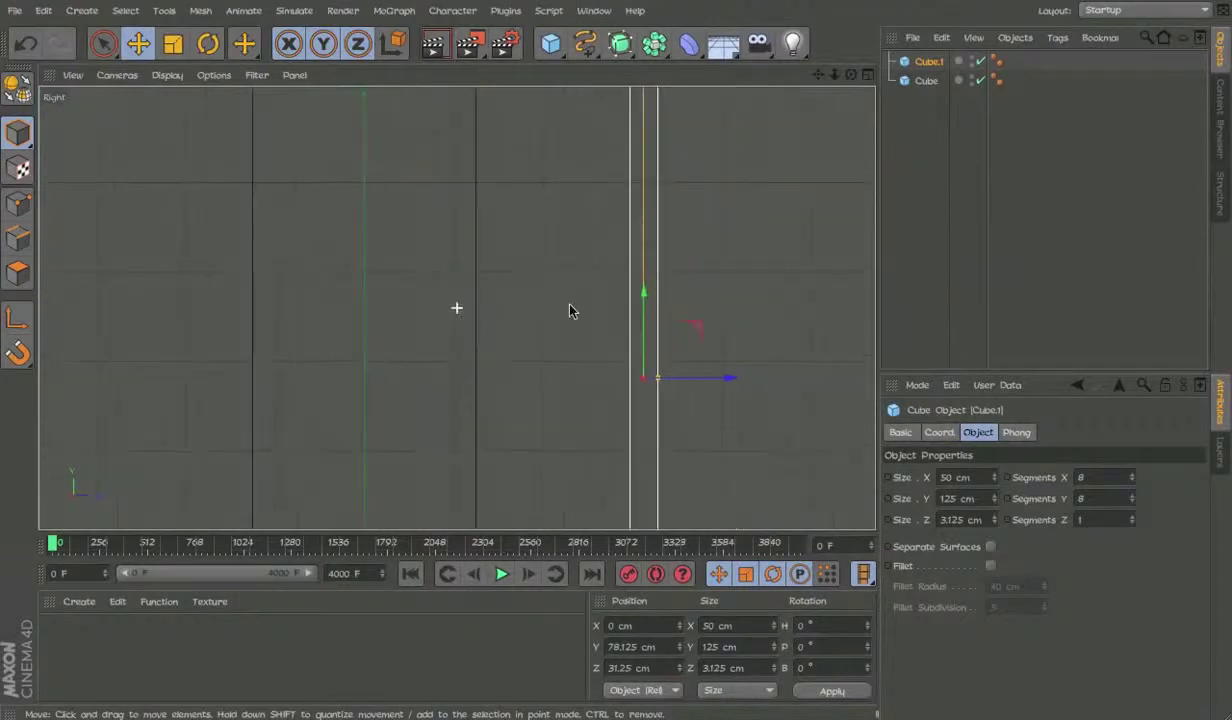
pyautogui.scroll(-4, 570, 305)
pyautogui.keyDown('alt'); pyautogui.moveTo(564, 244); pyautogui.dragTo(549, 364, button='middle'); pyautogui.keyUp('alt')
pyautogui.moveTo(597, 465); pyautogui.dragTo(533, 603)
pyautogui.moveTo(565, 528); pyautogui.dragTo(550, 514)
# Set the thin cube's pitch rotation to 5° and shift it along Z to about 16.15 cm.
pyautogui.click(943, 434)
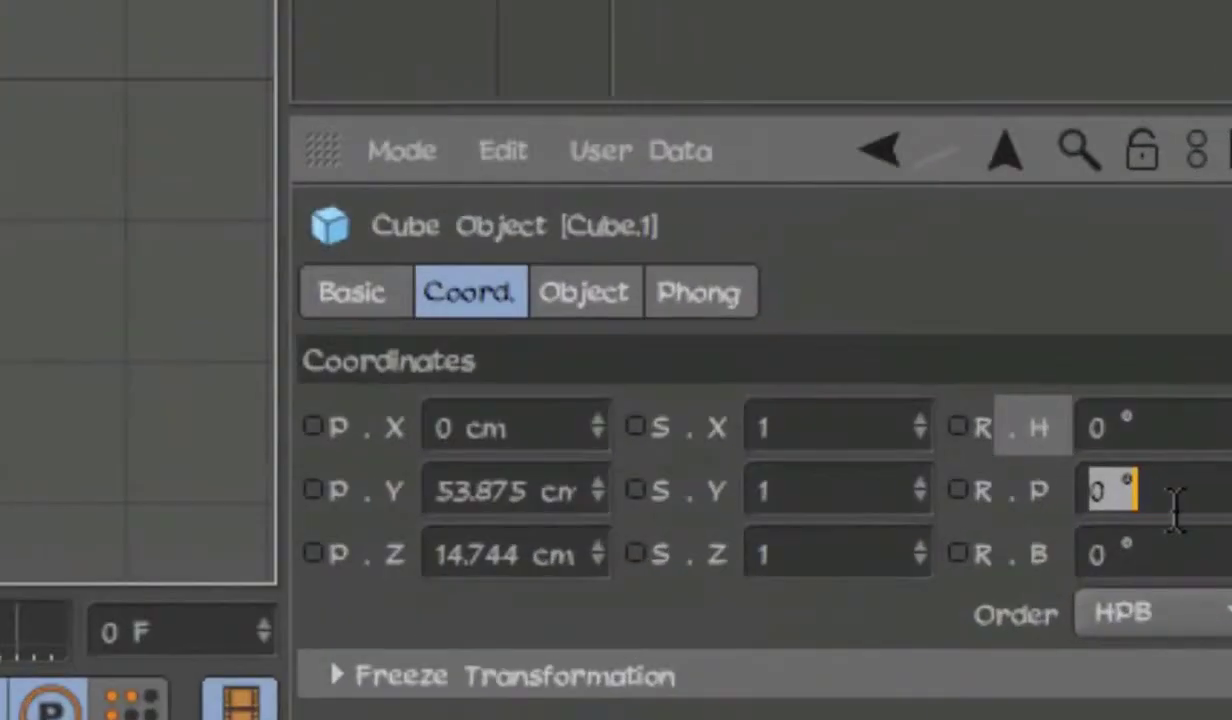
pyautogui.write('5')
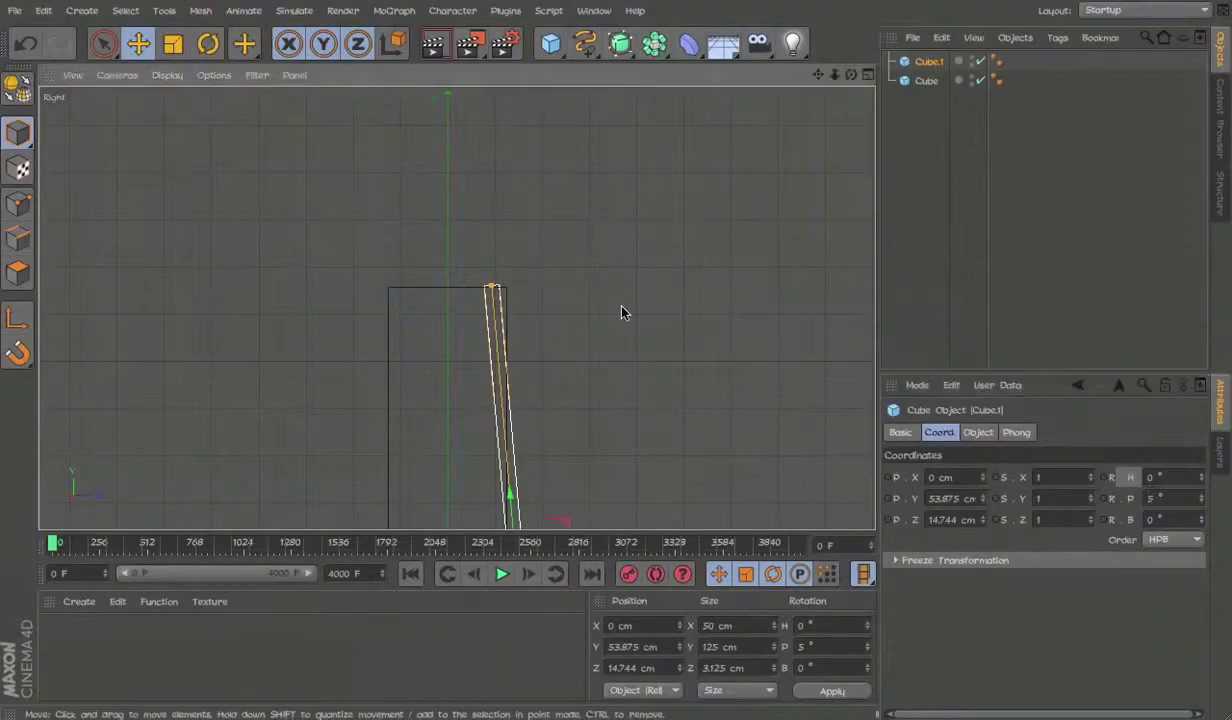
pyautogui.keyDown('alt'); pyautogui.moveTo(602, 347); pyautogui.dragTo(597, 224, button='middle'); pyautogui.keyUp('alt')
pyautogui.keyDown('alt'); pyautogui.moveTo(597, 224); pyautogui.dragTo(603, 330, button='right'); pyautogui.keyUp('alt')
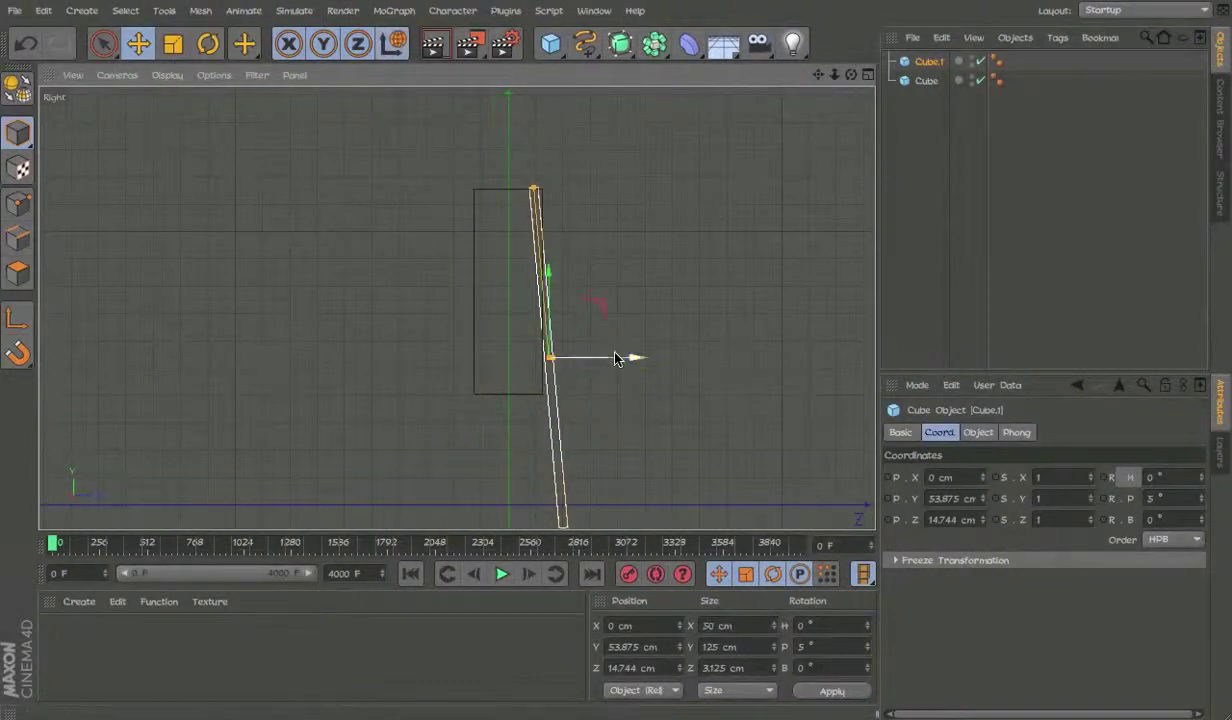
pyautogui.moveTo(627, 351); pyautogui.dragTo(633, 352)
pyautogui.scroll(3, 475, 120)
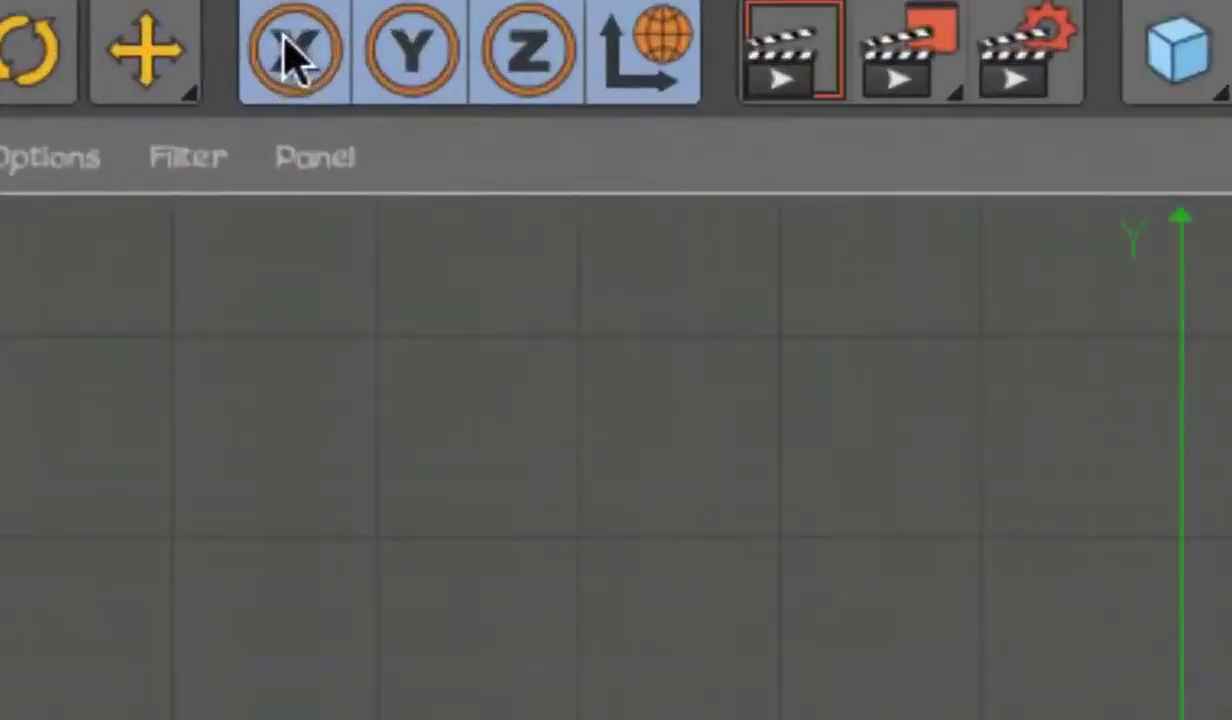
# Lock movement along X and shift the thin cube clear of the body's back, to about Y 53.8 cm and Z 20.5 cm.
pyautogui.click(287, 45)
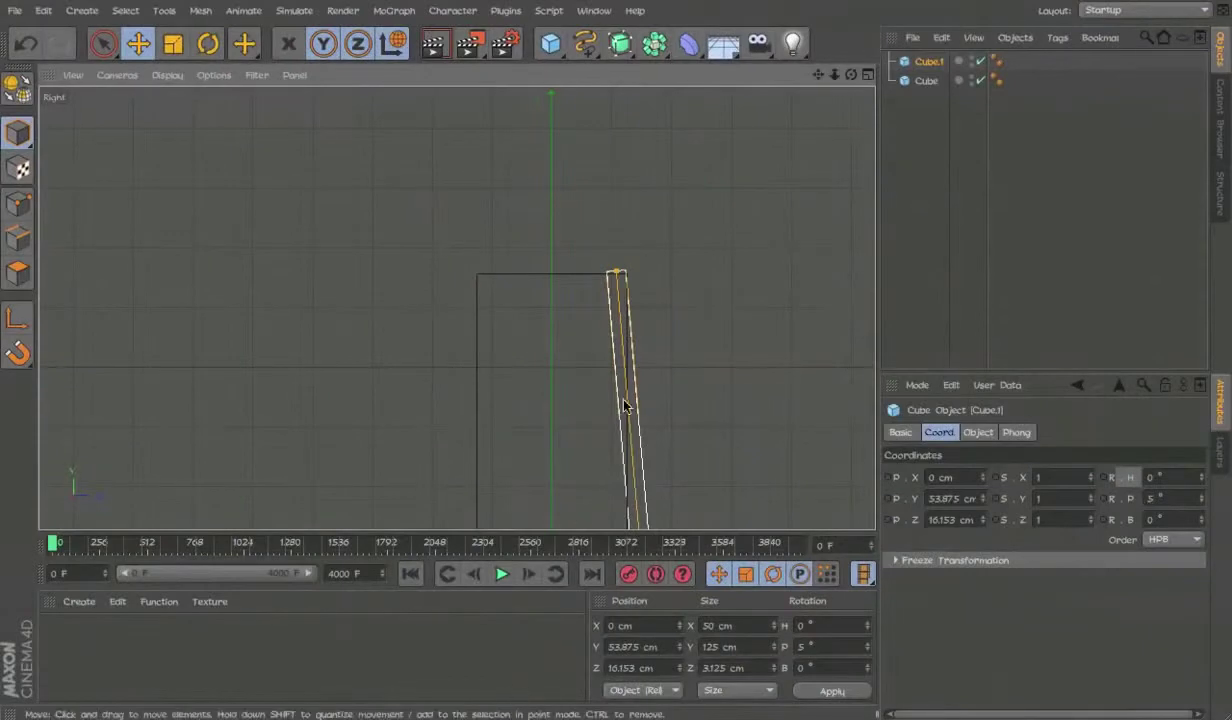
pyautogui.scroll(4, 687, 360)
pyautogui.press('e')
pyautogui.moveTo(638, 270)
pyautogui.mouseDown()
pyautogui.moveTo(677, 270)
pyautogui.moveTo(661, 268)
pyautogui.mouseUp()
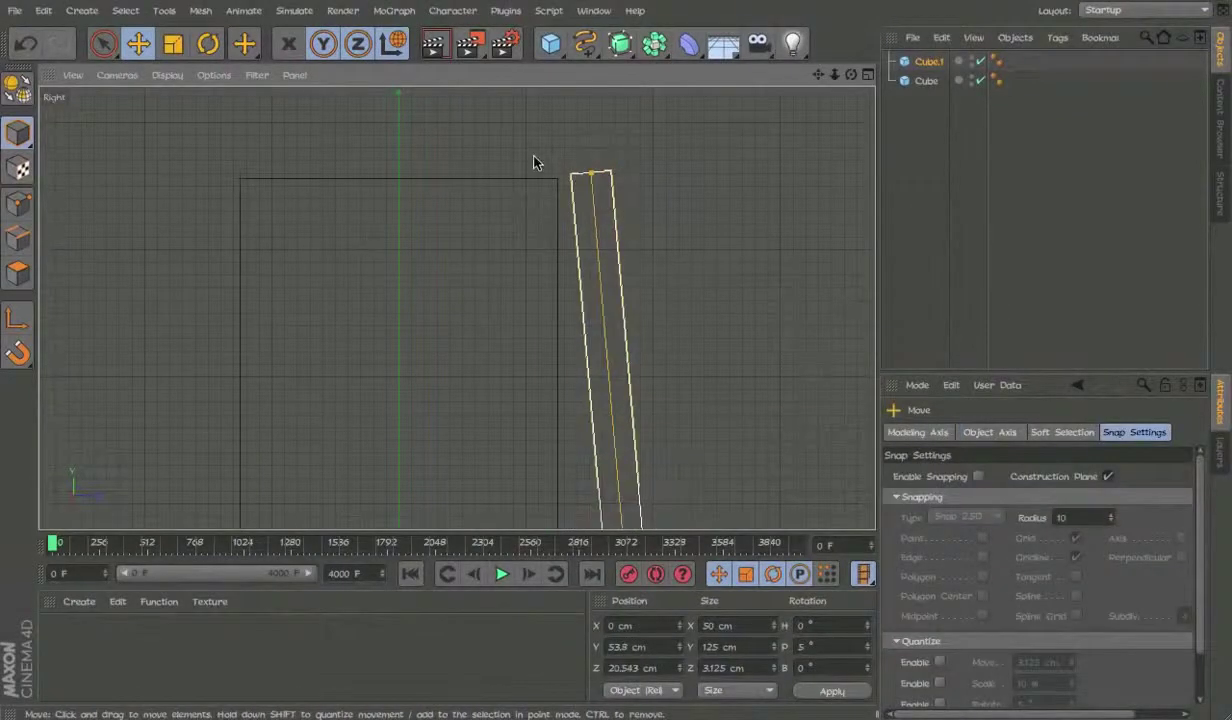
# Bring the thin cube's upper corner close to the body's upper back corner, to about Y 53.51 cm and Z 19.53 cm.
pyautogui.scroll(8, 588, 212)
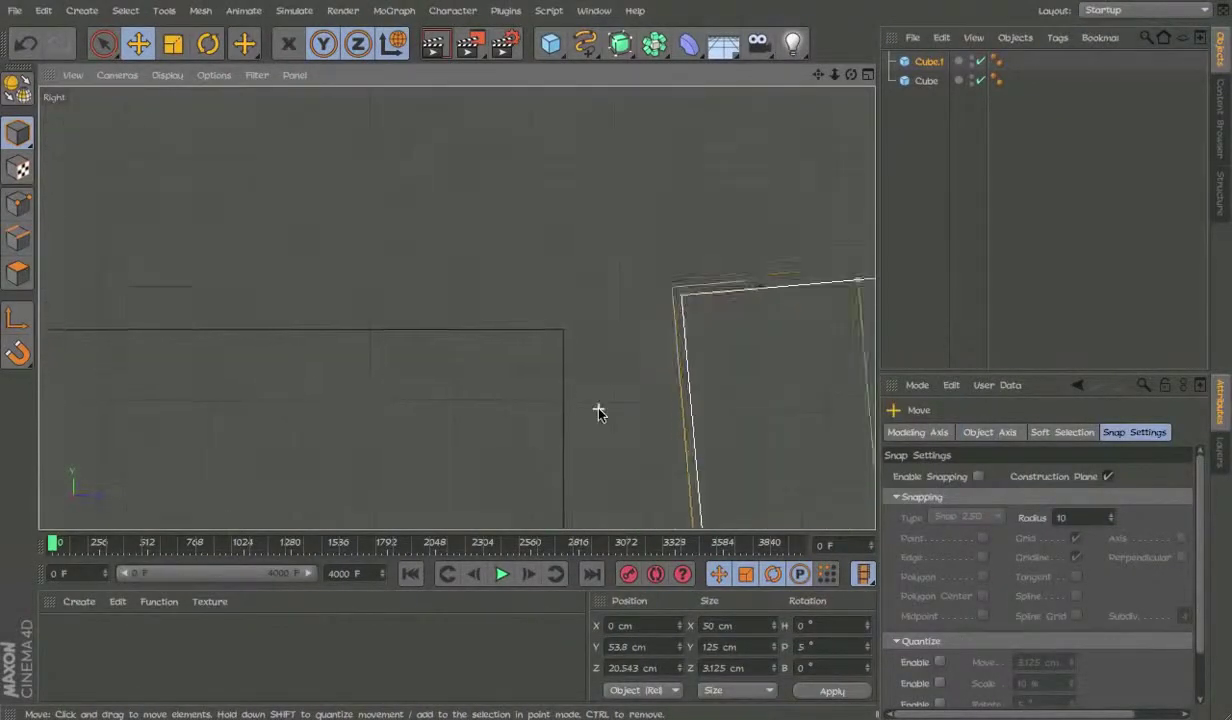
pyautogui.scroll(2, 598, 413)
pyautogui.moveTo(621, 443); pyautogui.dragTo(536, 487)
pyautogui.scroll(6, 531, 399)
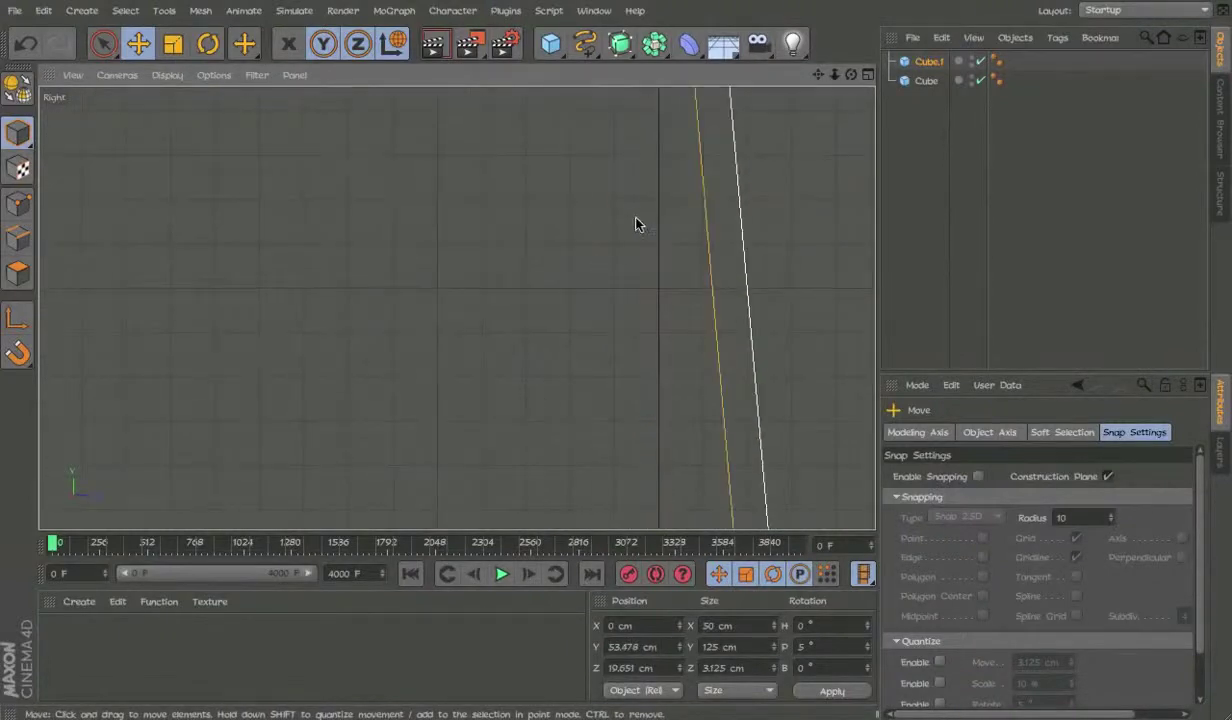
pyautogui.scroll(-3, 550, 335)
pyautogui.moveTo(550, 335); pyautogui.dragTo(631, 235)
pyautogui.keyDown('alt'); pyautogui.moveTo(631, 237); pyautogui.dragTo(594, 361, button='middle'); pyautogui.keyUp('alt')
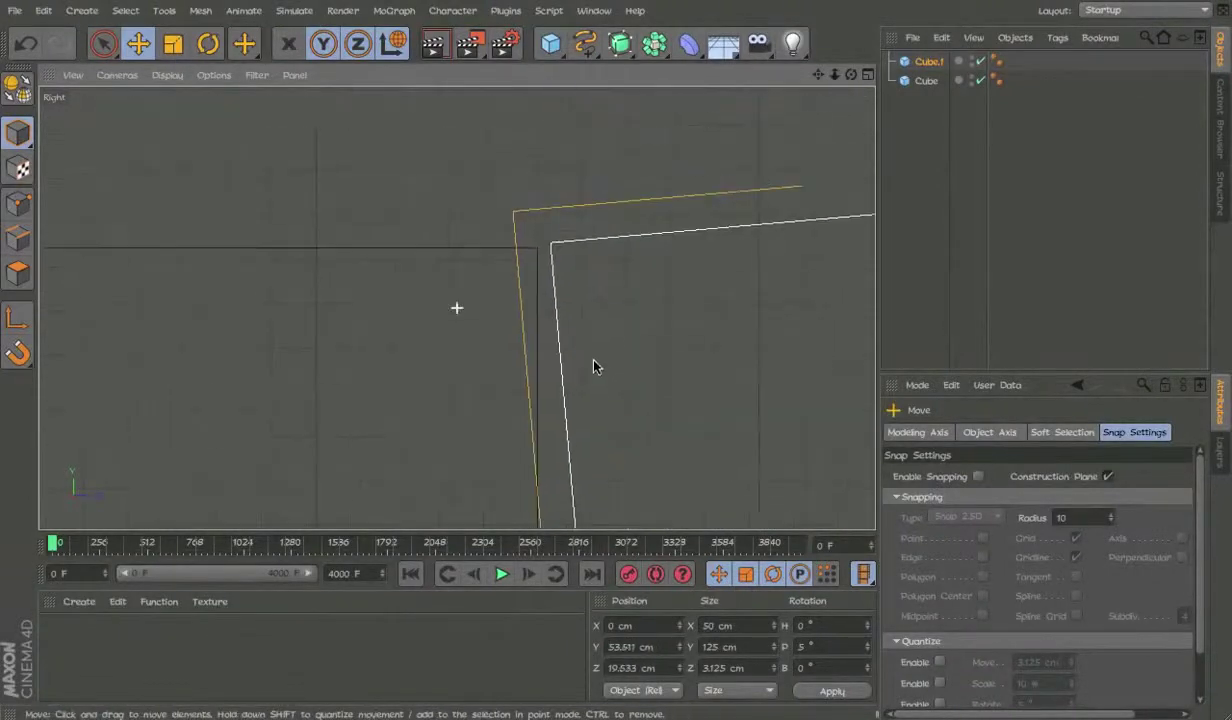
# Nudge the thin cube against the body's upper back corner at about Y 53.499 cm and Z 19.504 cm, and return to the Perspective view.
pyautogui.scroll(4, 569, 300)
pyautogui.keyDown('alt'); pyautogui.moveTo(546, 254); pyautogui.dragTo(562, 311, button='middle'); pyautogui.keyUp('alt')
pyautogui.scroll(2, 561, 367)
pyautogui.scroll(4, 562, 370)
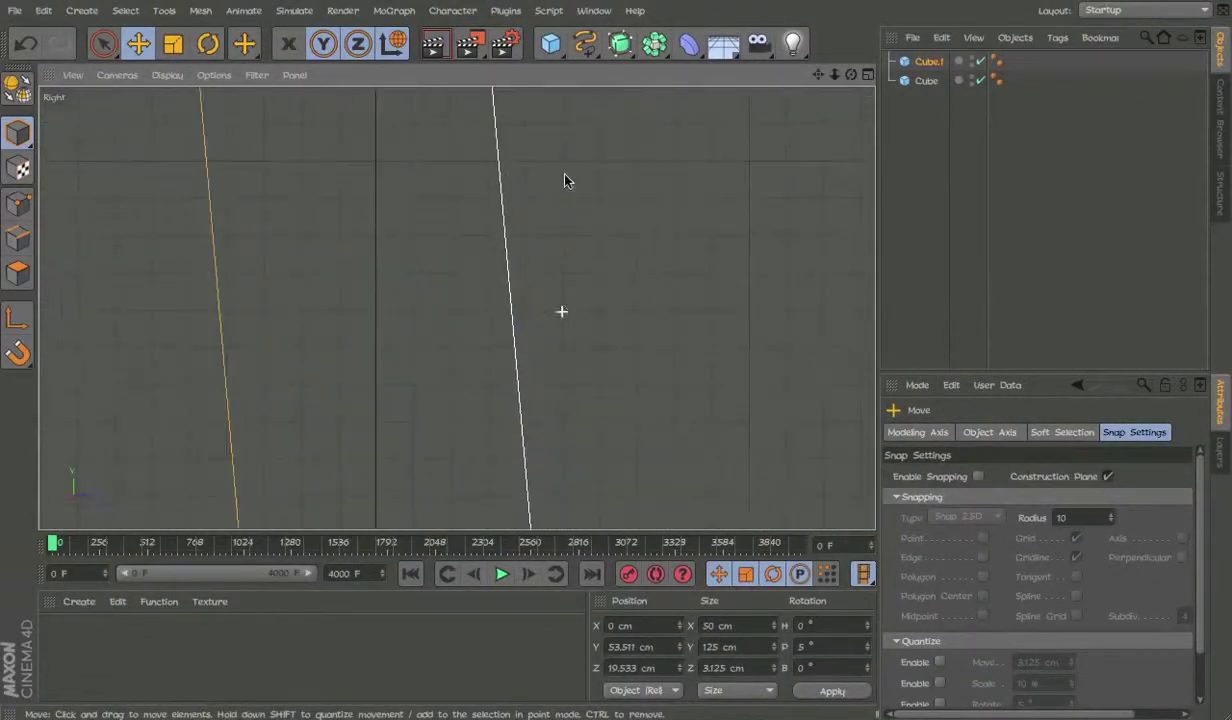
pyautogui.keyDown('alt'); pyautogui.moveTo(566, 181); pyautogui.dragTo(634, 640, button='middle'); pyautogui.keyUp('alt')
pyautogui.scroll(5, 466, 311)
pyautogui.moveTo(460, 327)
pyautogui.keyDown('alt'); pyautogui.mouseDown(button='middle')
pyautogui.moveTo(465, 310)
pyautogui.moveTo(479, 313)
pyautogui.mouseUp(button='middle'); pyautogui.keyUp('alt')
pyautogui.moveTo(652, 316); pyautogui.dragTo(498, 369)
pyautogui.press('F1')
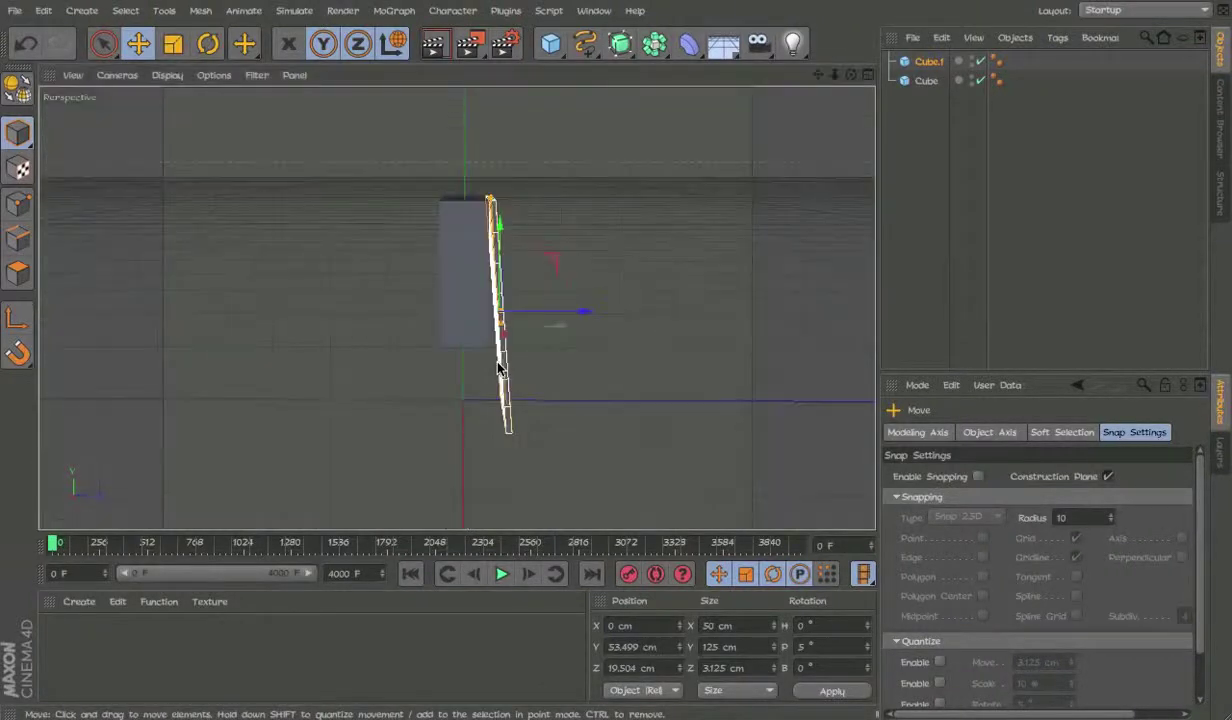
pyautogui.keyDown('alt'); pyautogui.moveTo(499, 314); pyautogui.dragTo(539, 286); pyautogui.keyUp('alt')
pyautogui.click(582, 218)
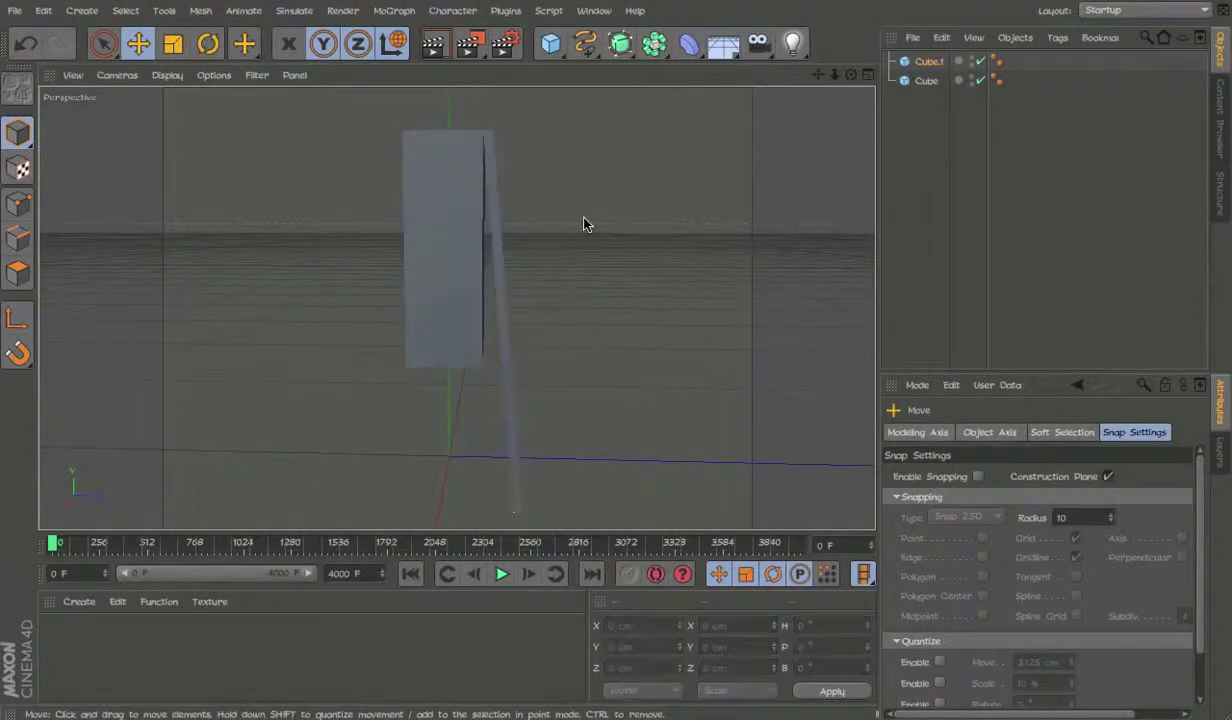
# Rename the thin cube as Cape and the thick cube as Body.
pyautogui.click(929, 63)
pyautogui.press('Return')
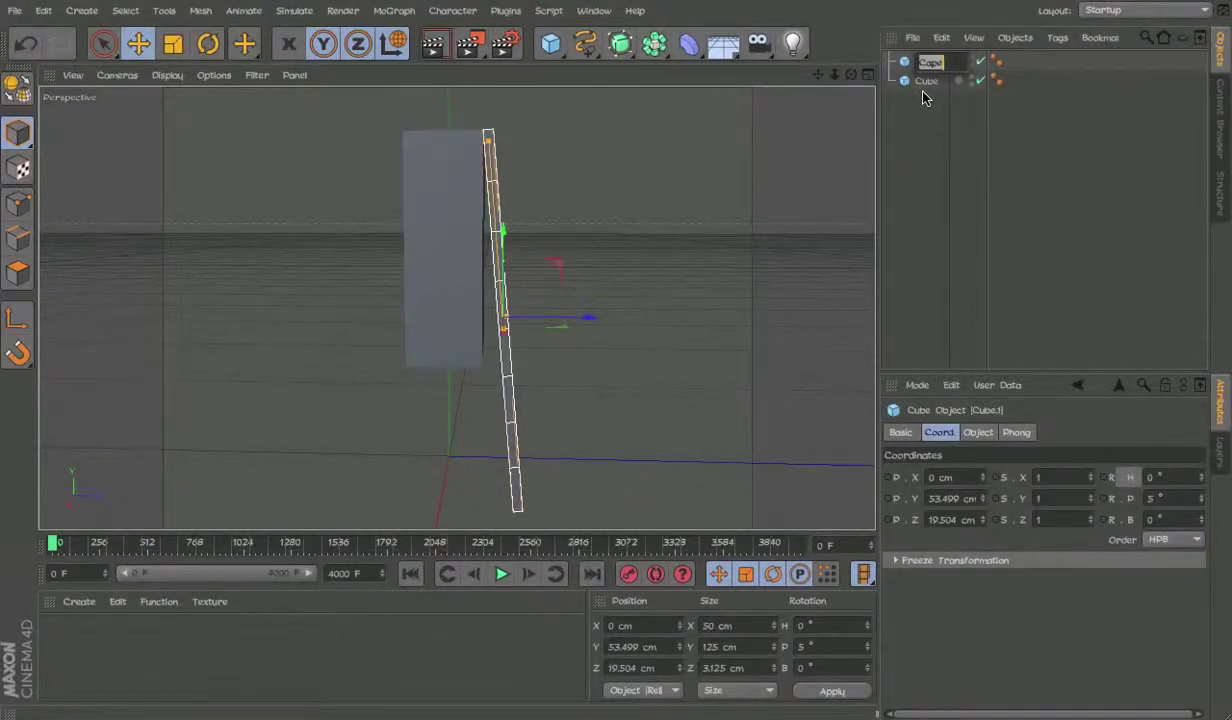
pyautogui.click(926, 97)
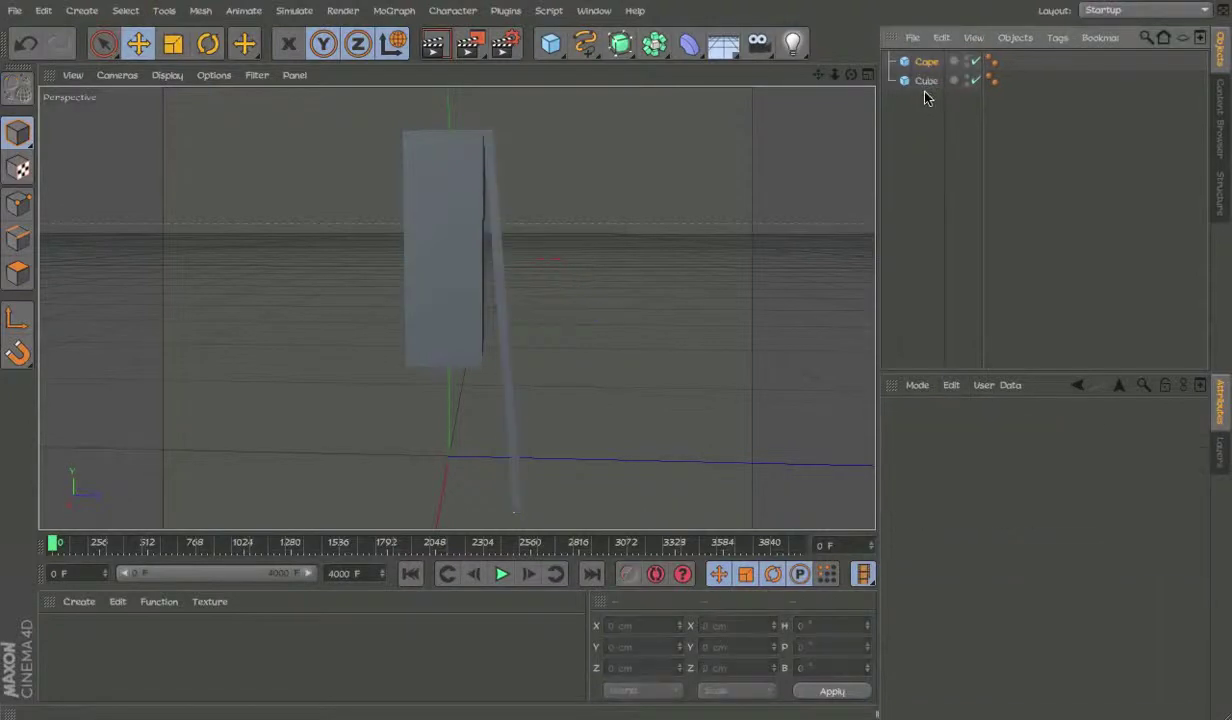
pyautogui.doubleClick(922, 82)
pyautogui.write('Body')
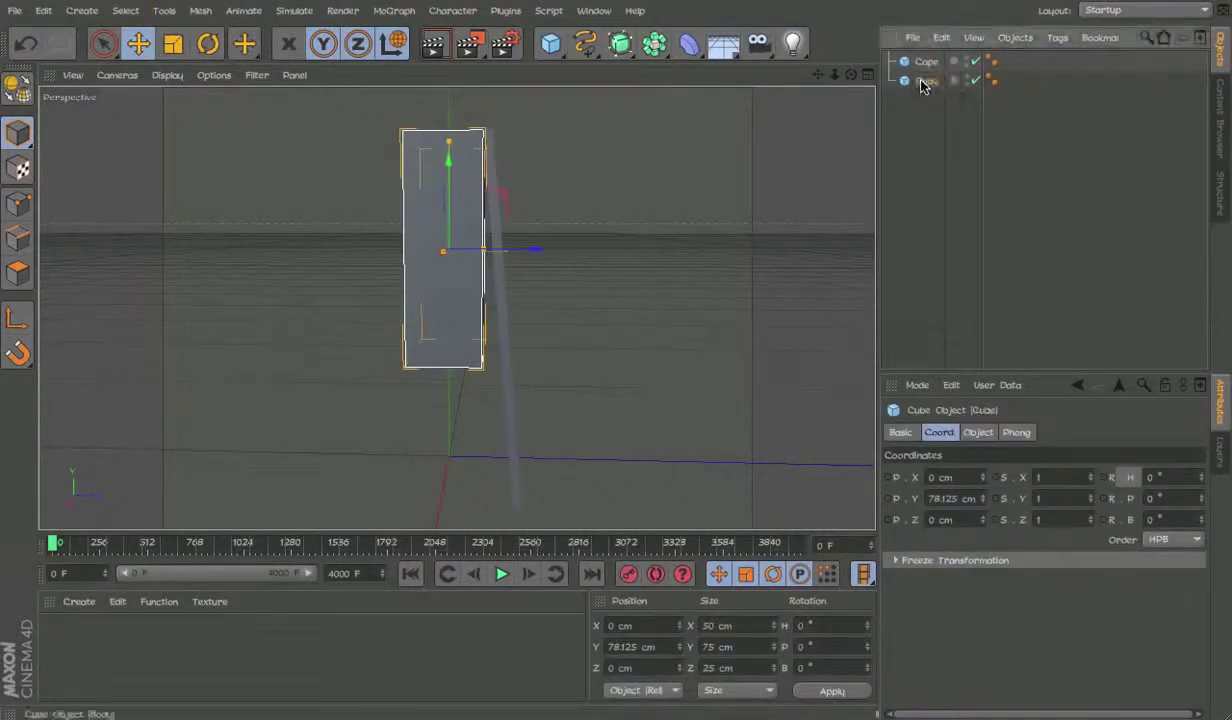
pyautogui.click(926, 97)
# Convert both the Cape and Body cubes to editable polygon objects.
pyautogui.click(925, 64)
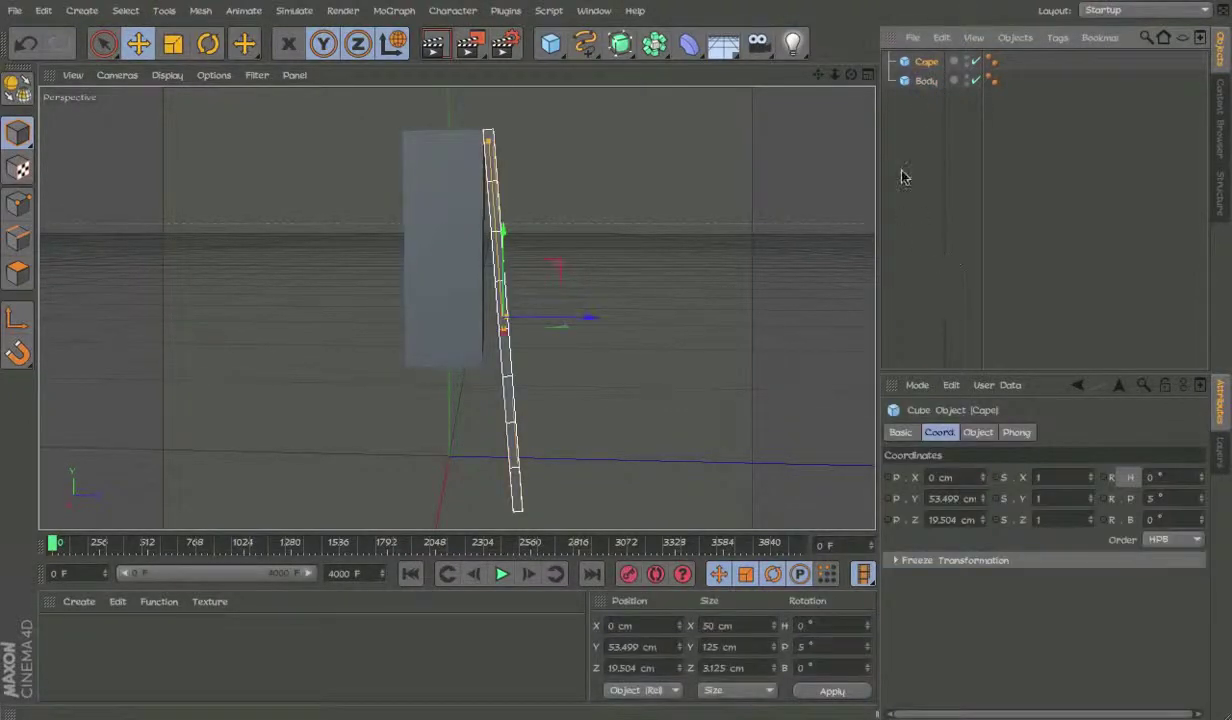
pyautogui.click(925, 81)
pyautogui.press('c')
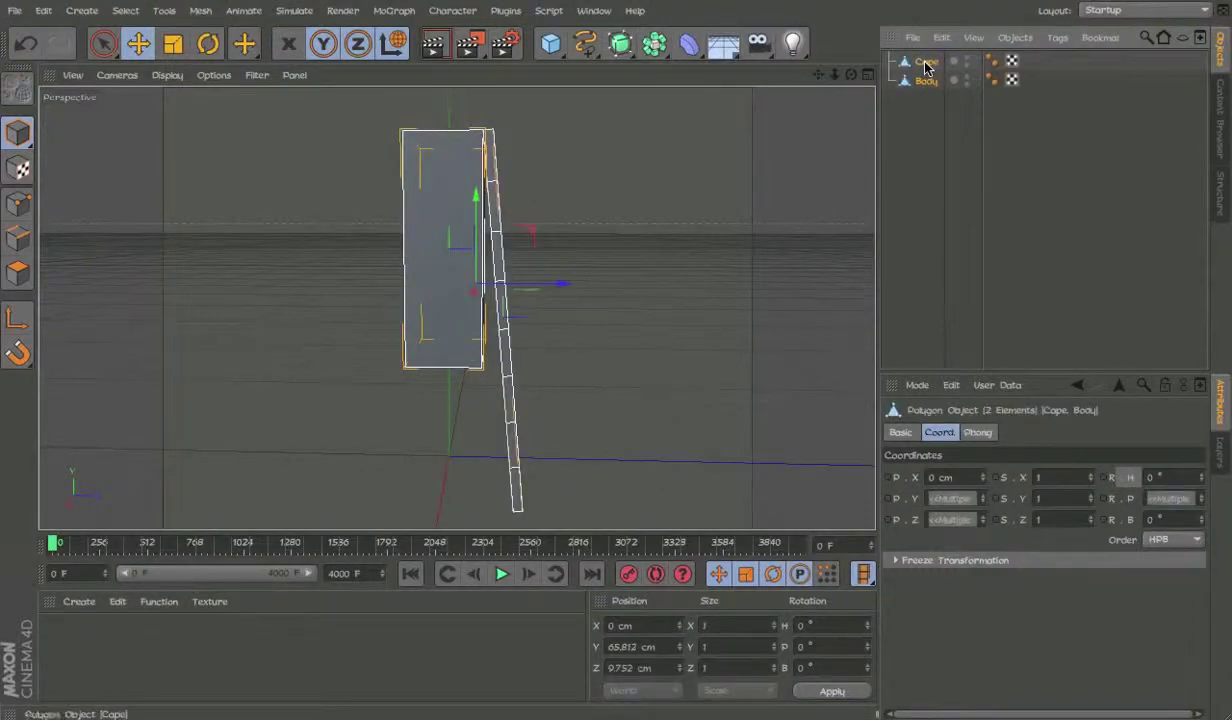
# Add a Cloth Collider simulation tag to the Body object.
pyautogui.click(921, 83)
pyautogui.rightClick(919, 83)
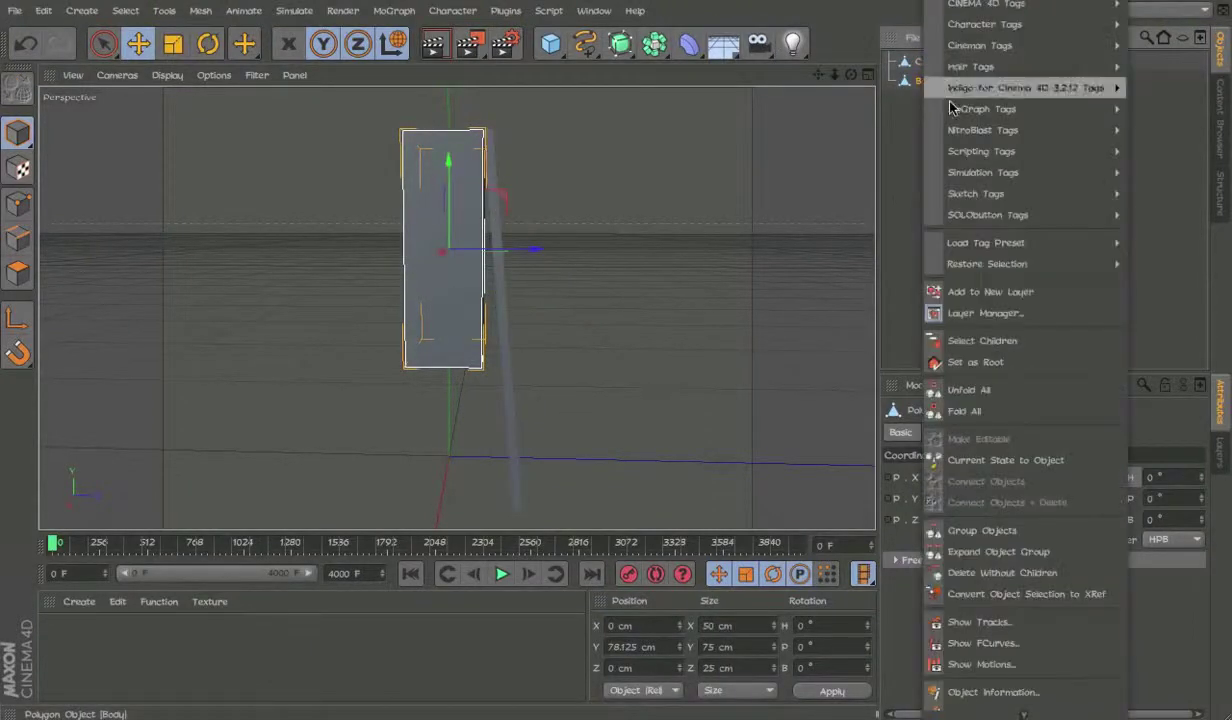
pyautogui.moveTo(1000, 172)
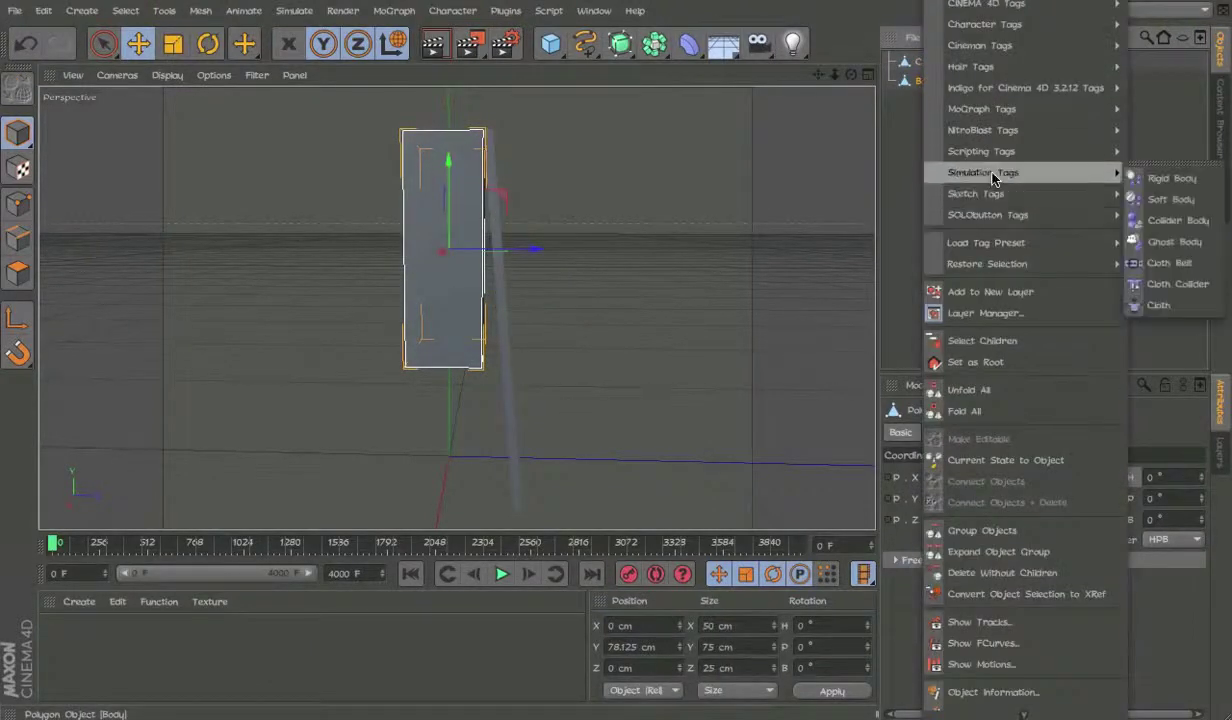
pyautogui.click(1165, 284)
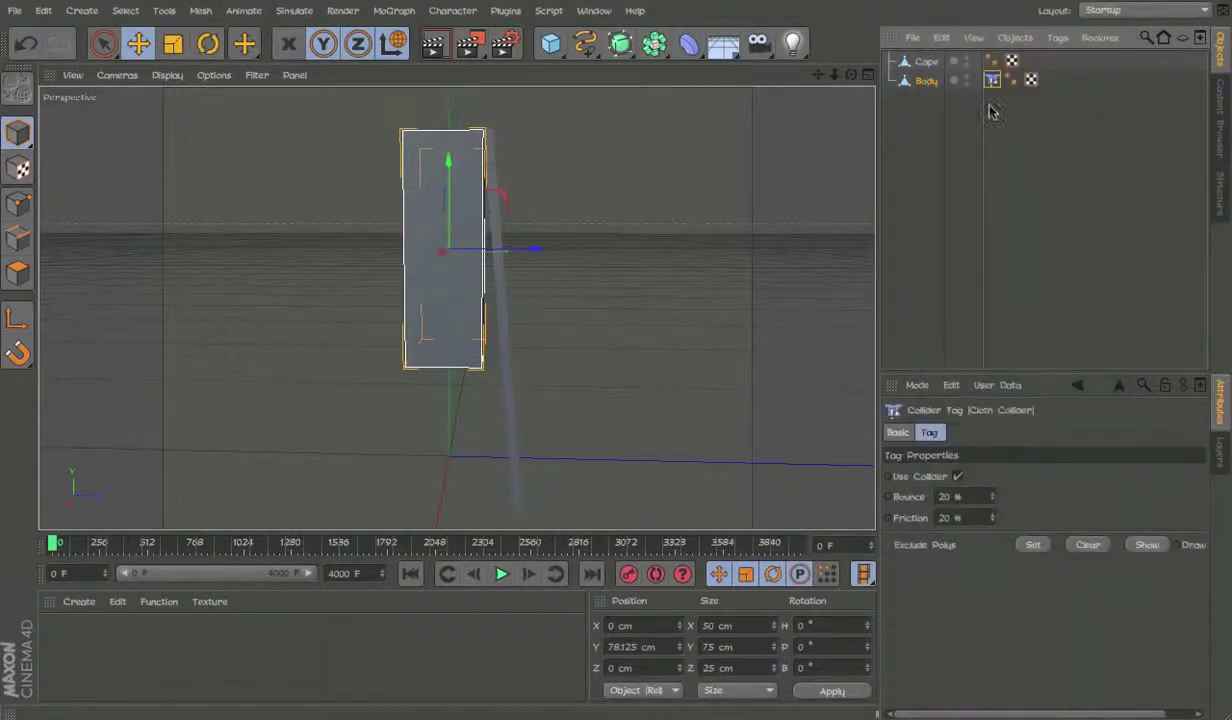
# Add a Cloth tag and a Cloth Belt tag to the Cape object.
pyautogui.rightClick(926, 62)
pyautogui.moveTo(1010, 173)
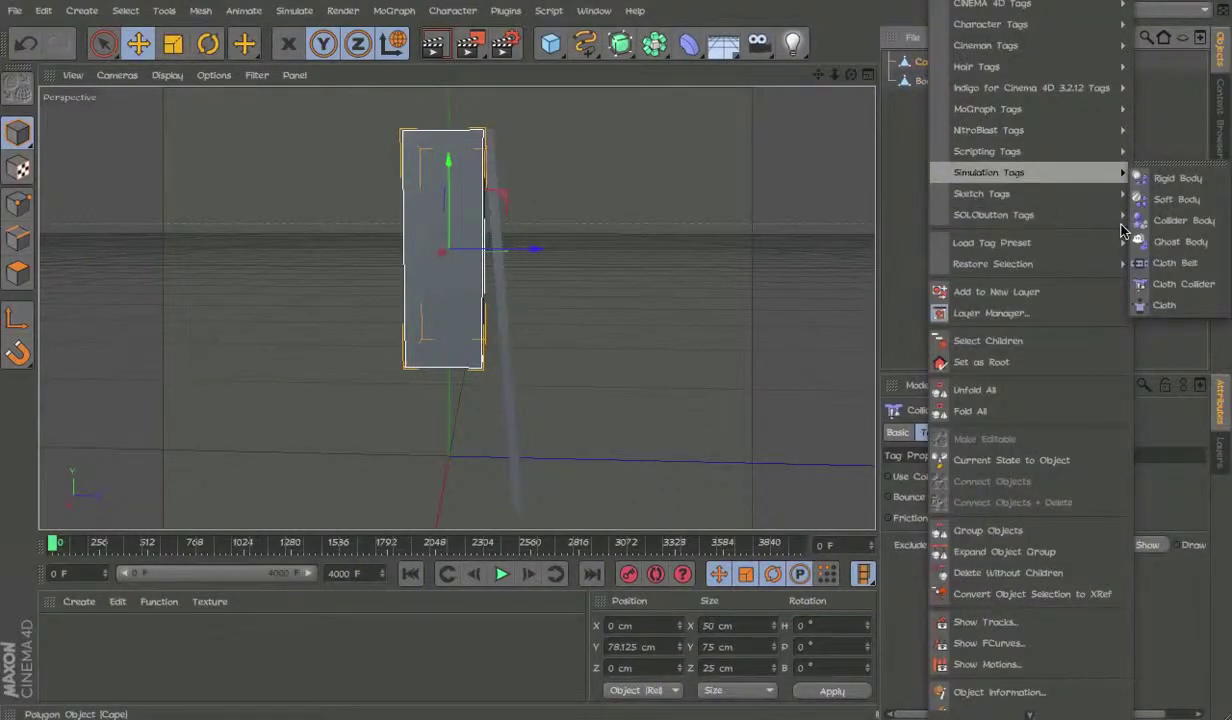
pyautogui.click(1185, 304)
pyautogui.rightClick(917, 62)
pyautogui.moveTo(1006, 172)
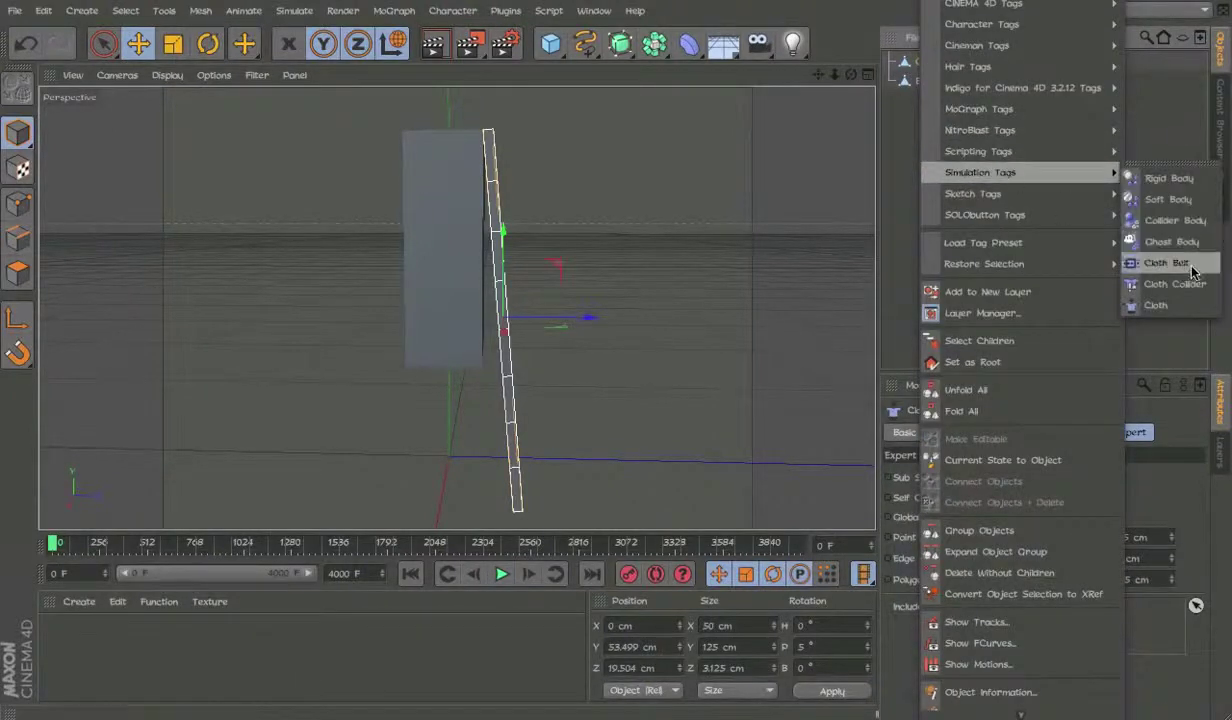
pyautogui.click(1168, 263)
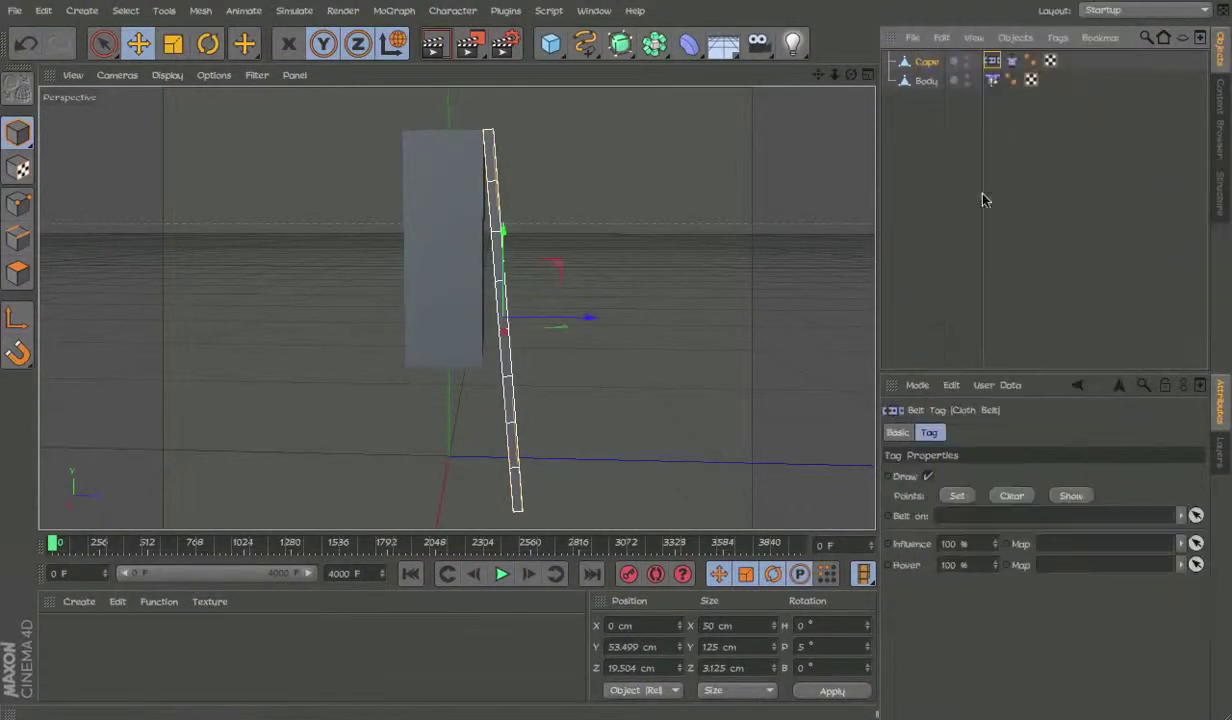
# Add a plane 50 cm wide and 125 cm high with one width segment and one height segment.
pyautogui.click(920, 190)
pyautogui.moveTo(551, 43); pyautogui.dragTo(735, 104)
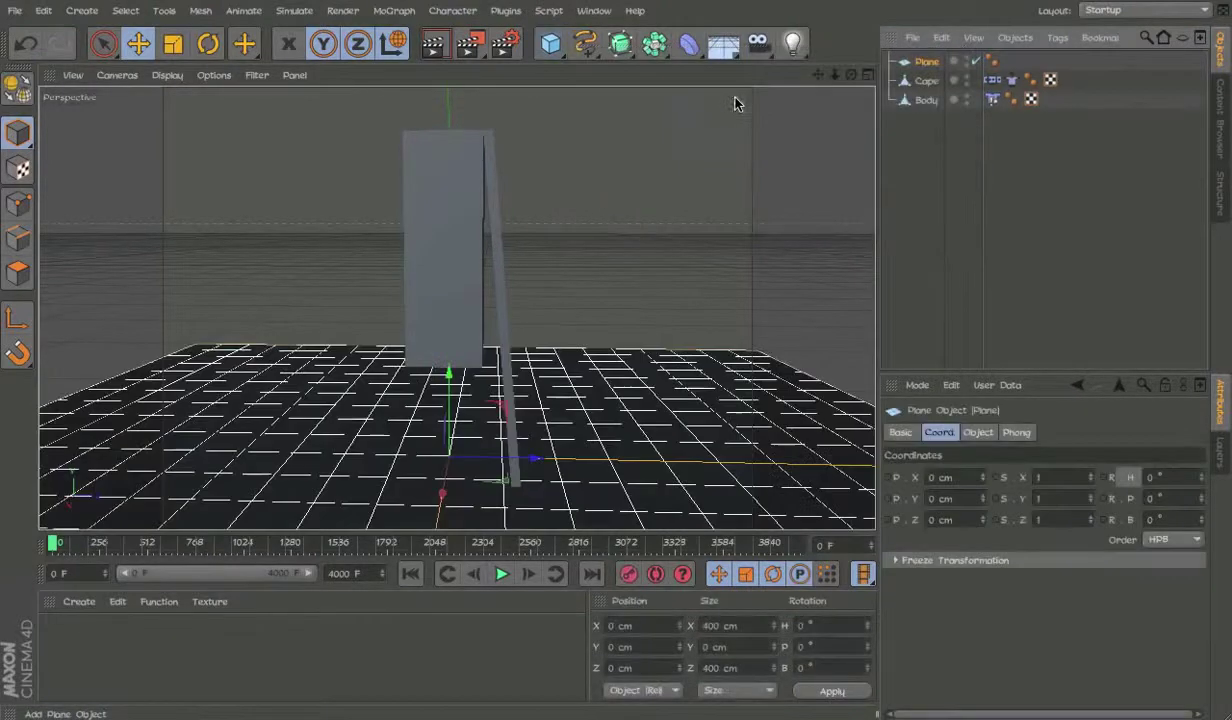
pyautogui.click(978, 432)
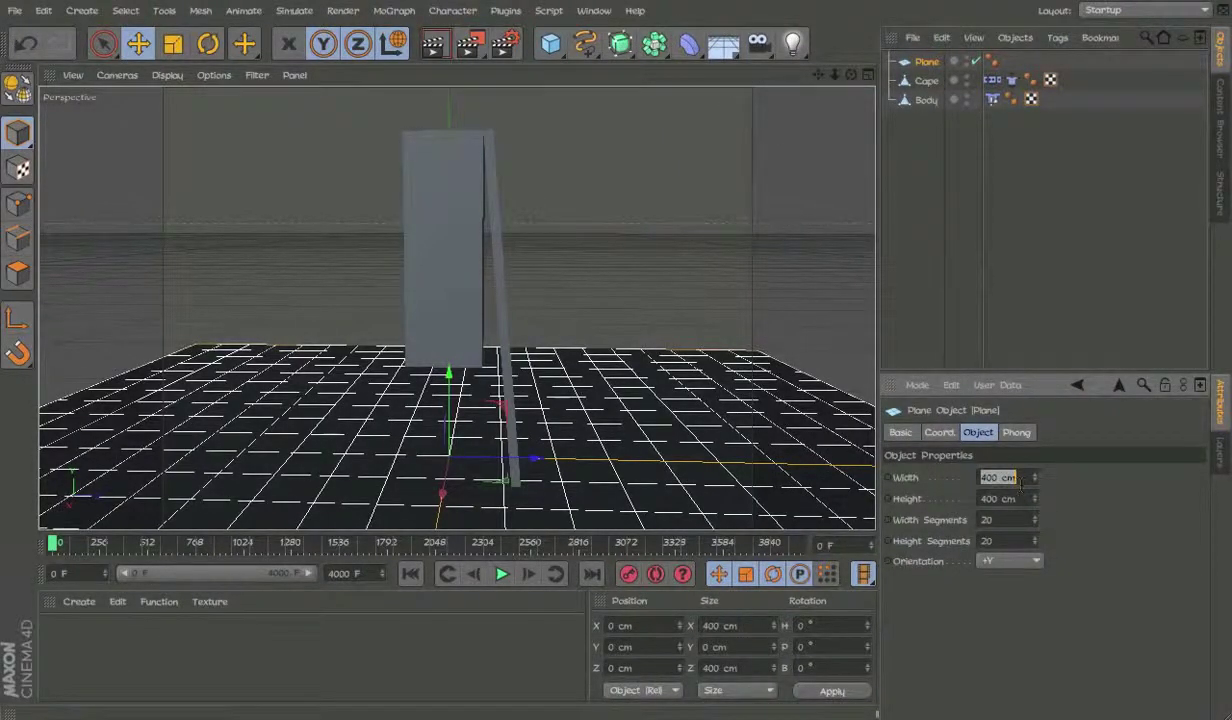
pyautogui.click(1018, 482)
pyautogui.write('50')
pyautogui.press('Tab')
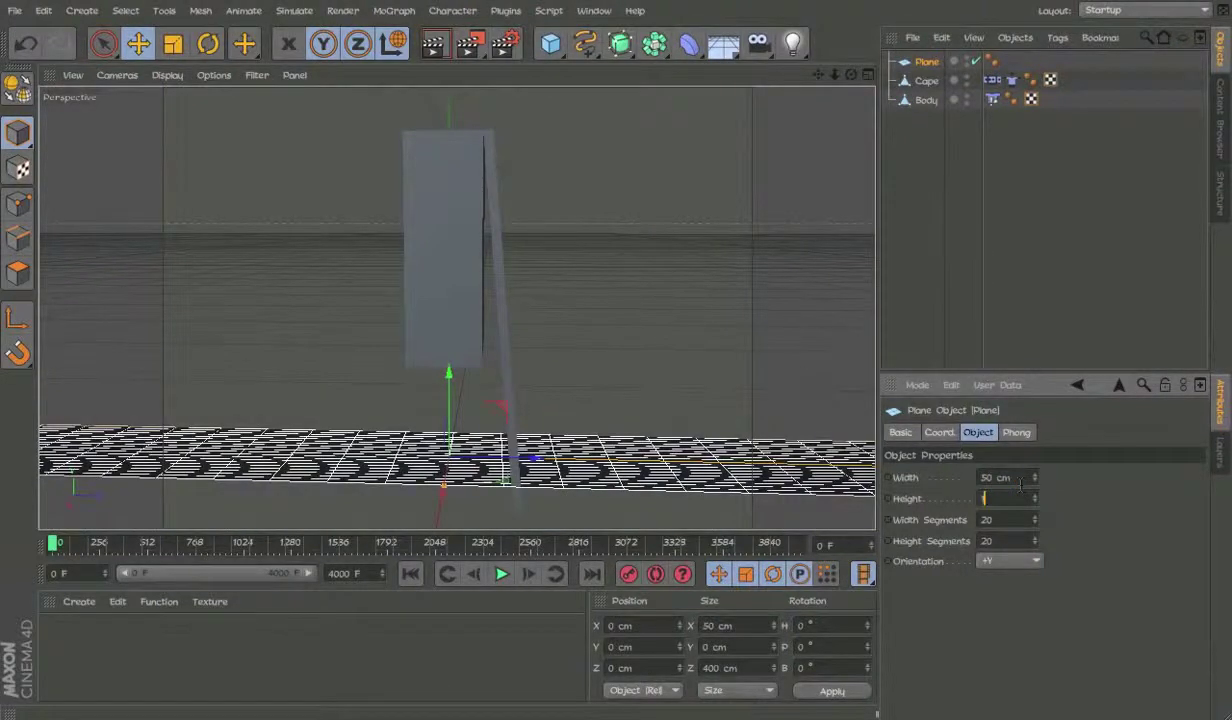
pyautogui.write('125')
pyautogui.press('Tab')
pyautogui.write('1')
pyautogui.press('Tab')
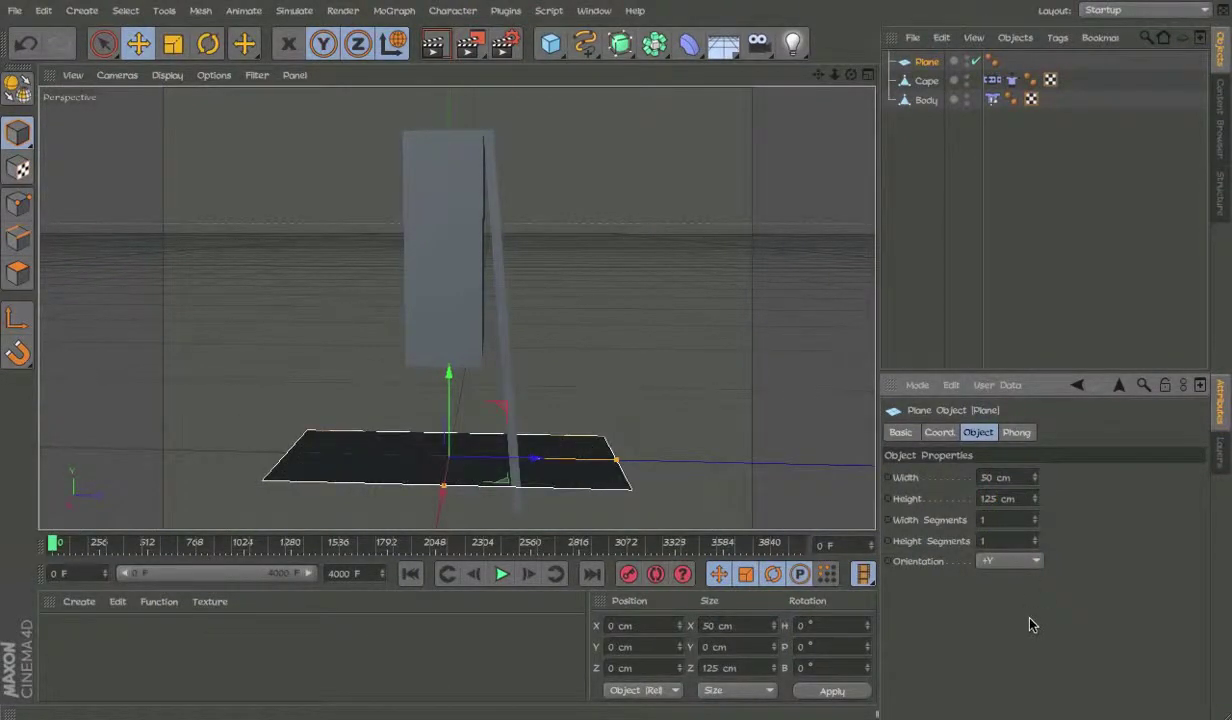
# Set the plane's orientation to -Z, keeping a single height segment.
pyautogui.click(1008, 561)
pyautogui.click(960, 652)
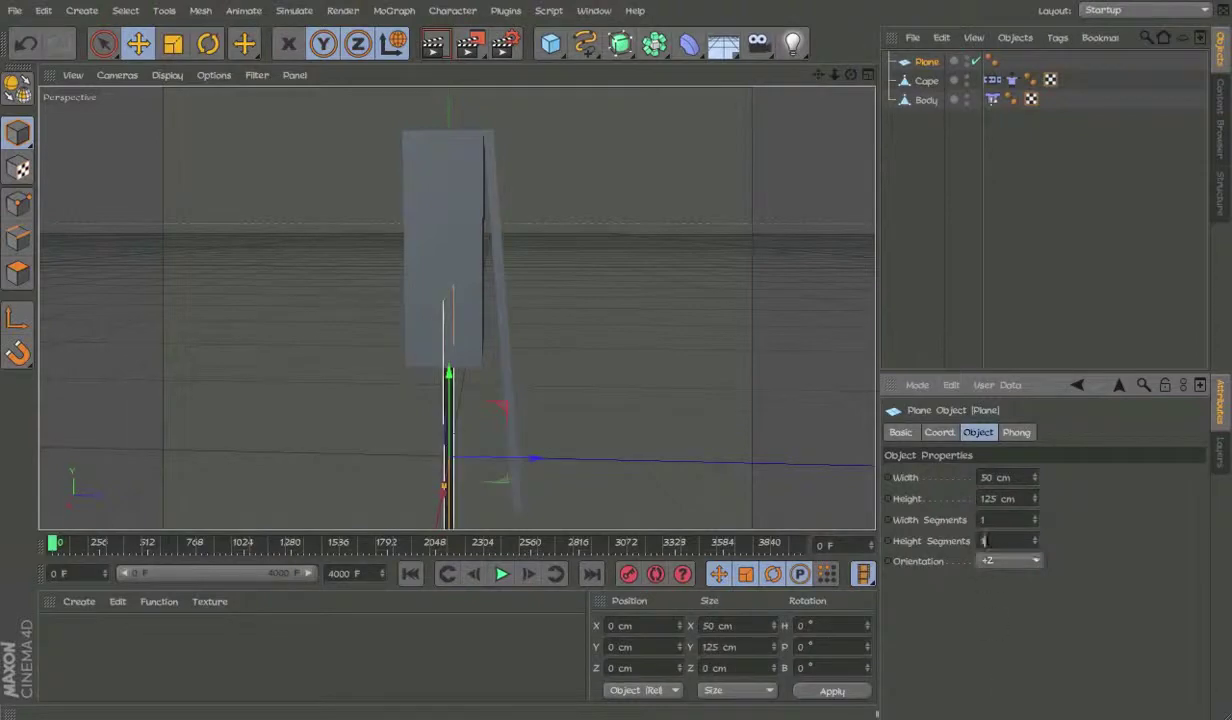
pyautogui.write('1')
pyautogui.click(1008, 561)
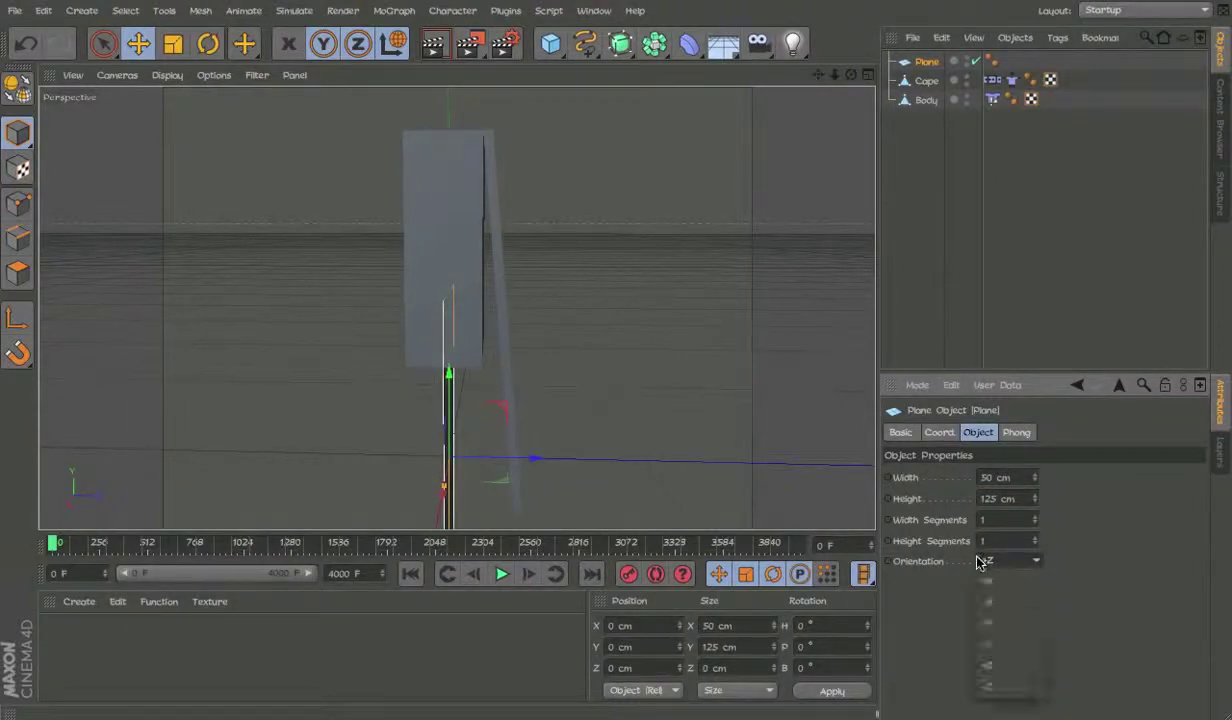
pyautogui.click(1004, 682)
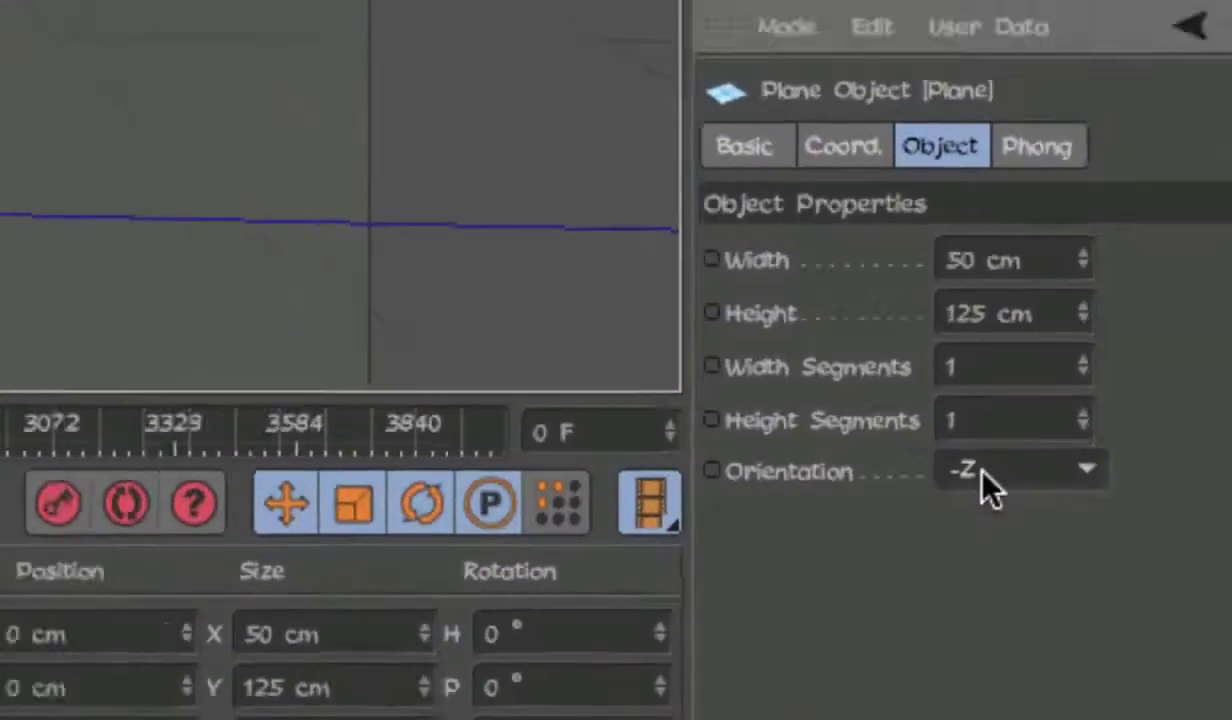
# Hide the plane in the viewport and clear the selection.
pyautogui.keyDown('alt'); pyautogui.moveTo(569, 340); pyautogui.dragTo(580, 301, button='middle'); pyautogui.keyUp('alt')
pyautogui.scroll(-3, 580, 301)
pyautogui.click(907, 116)
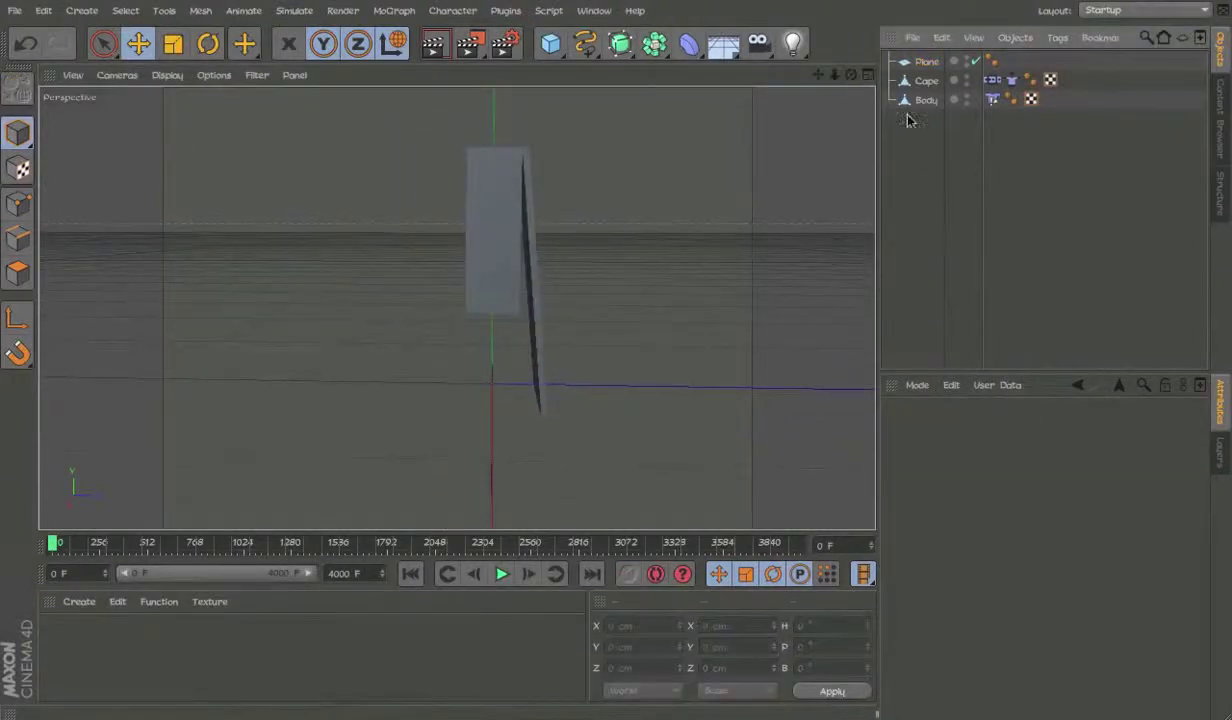
pyautogui.click(937, 59)
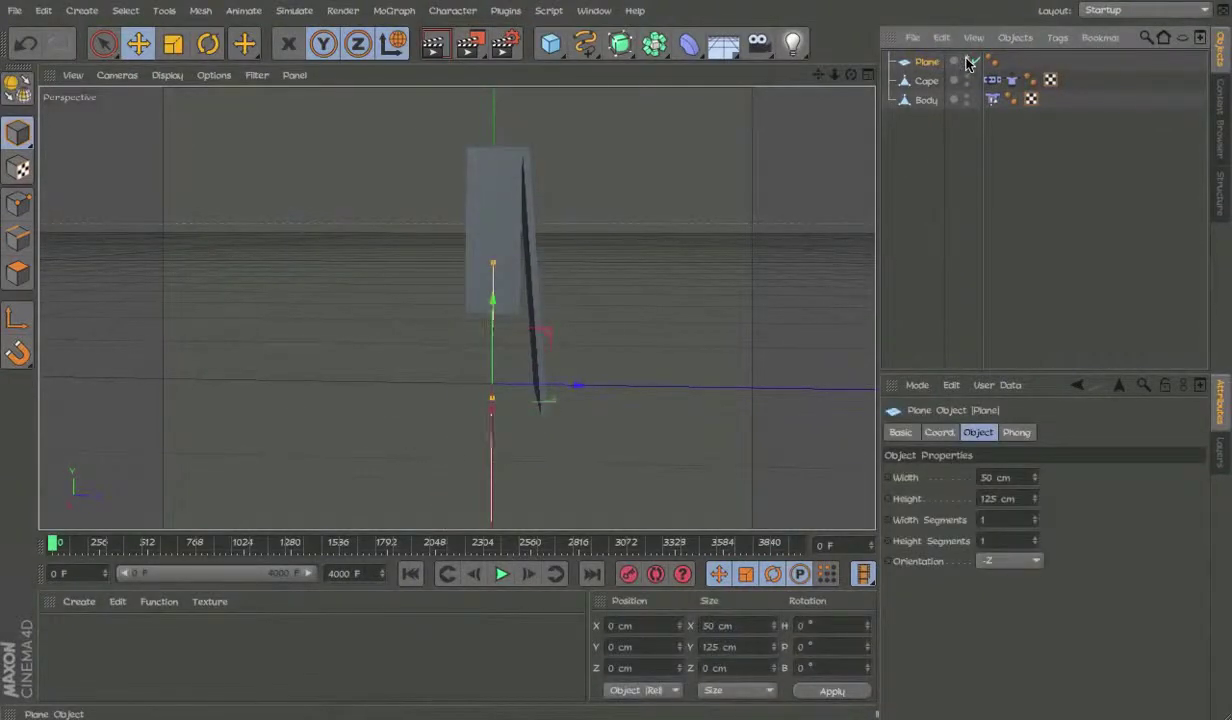
pyautogui.click(964, 137)
pyautogui.keyDown('alt'); pyautogui.moveTo(611, 292); pyautogui.dragTo(543, 322, button='middle'); pyautogui.keyUp('alt')
pyautogui.keyDown('alt'); pyautogui.moveTo(437, 308); pyautogui.dragTo(448, 309); pyautogui.keyUp('alt')
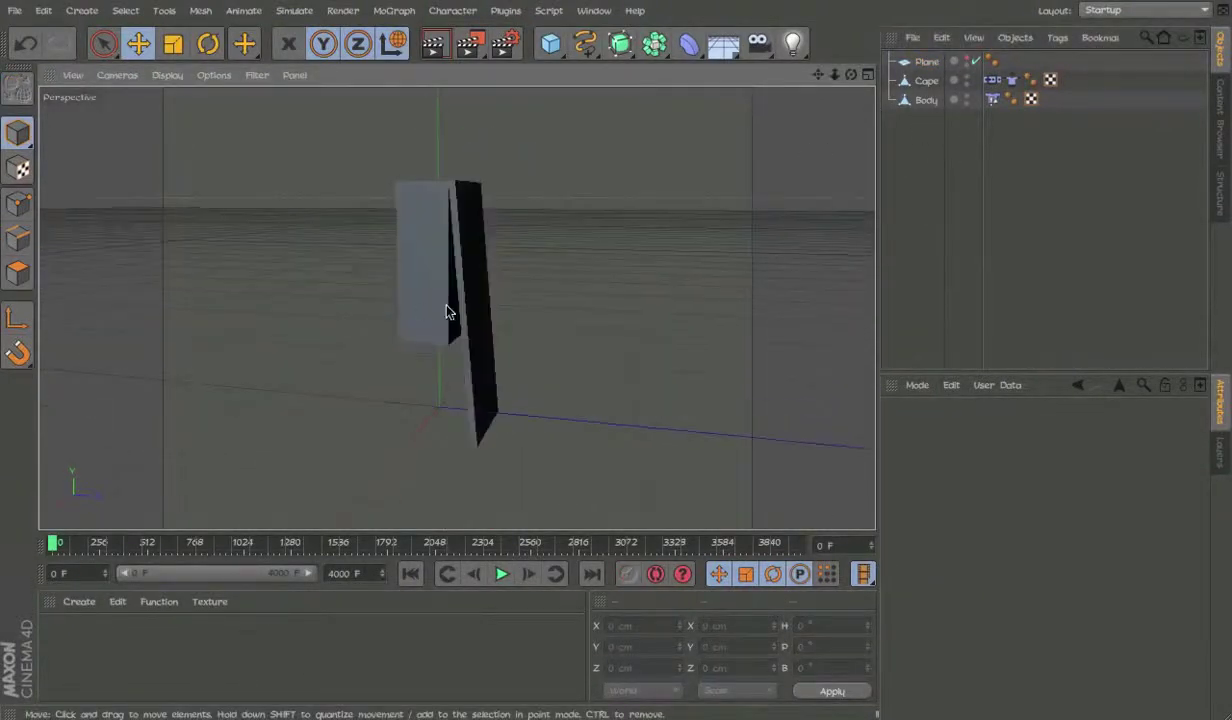
pyautogui.scroll(5, 456, 304)
# Create a new material and disable its Specular channel.
pyautogui.doubleClick(276, 668)
pyautogui.doubleClick(62, 635)
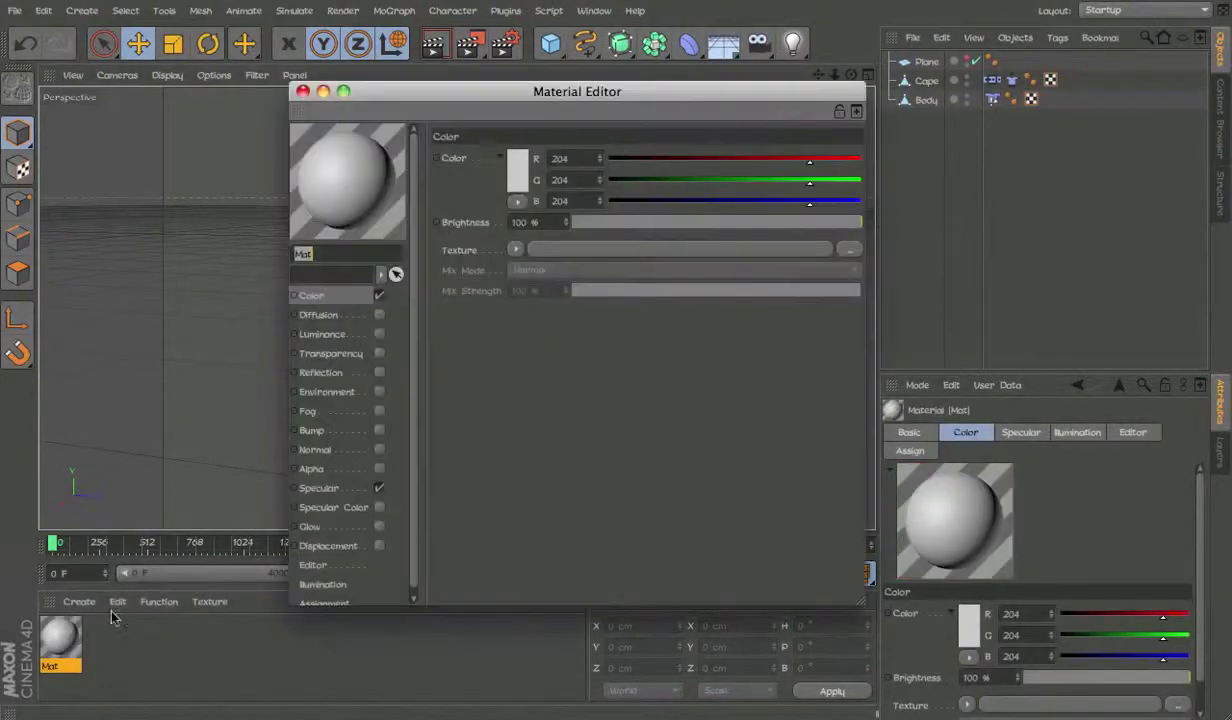
pyautogui.click(379, 489)
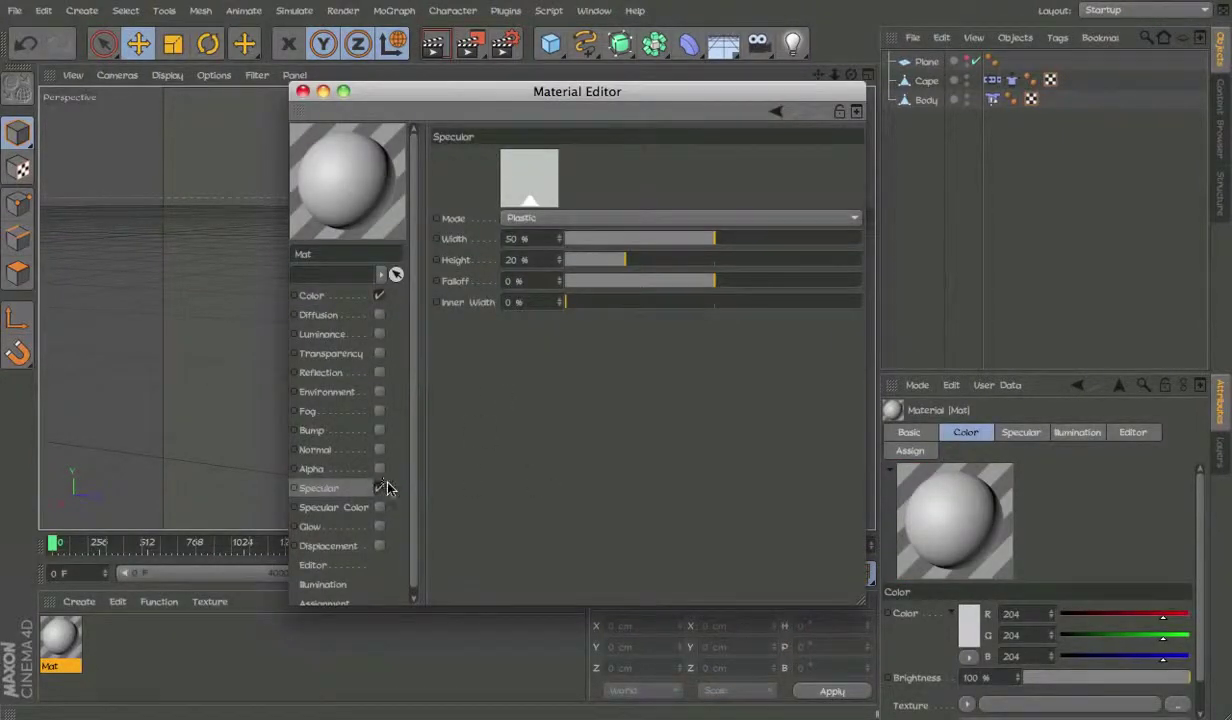
pyautogui.click(379, 488)
# Load the Tiles surface shader as the material's colour texture and set its grout width and bevel width to 0 %.
pyautogui.click(312, 295)
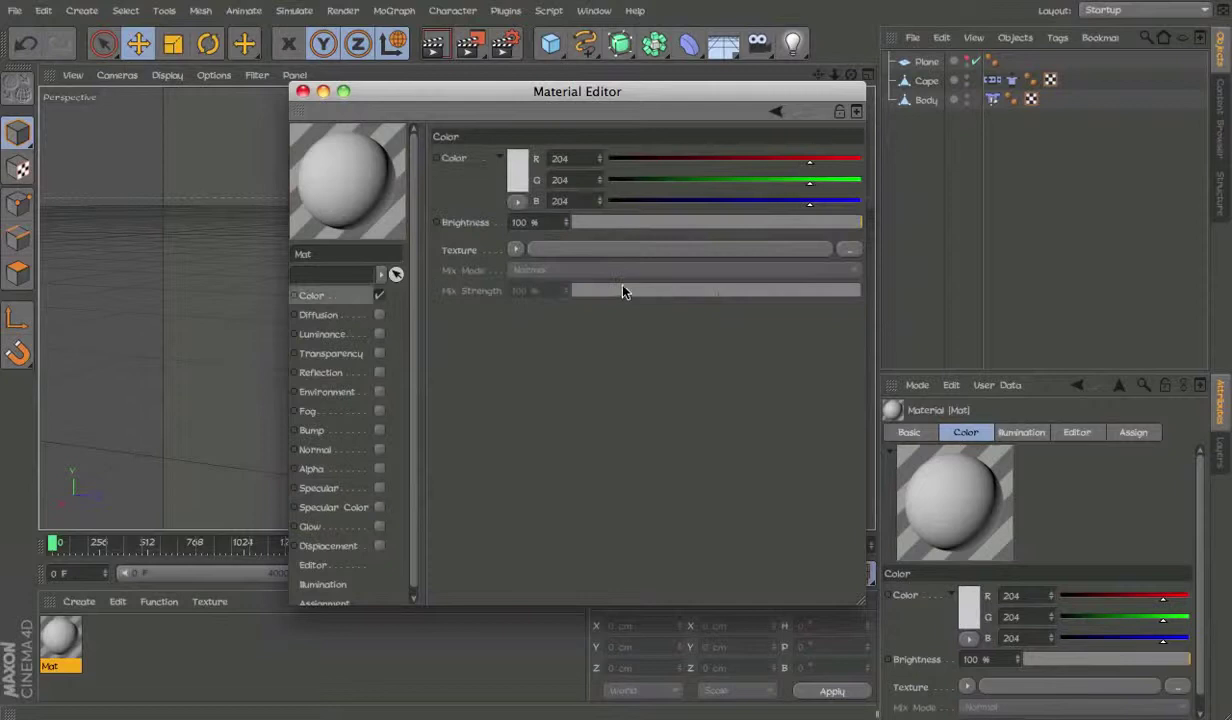
pyautogui.click(513, 251)
pyautogui.moveTo(640, 689)
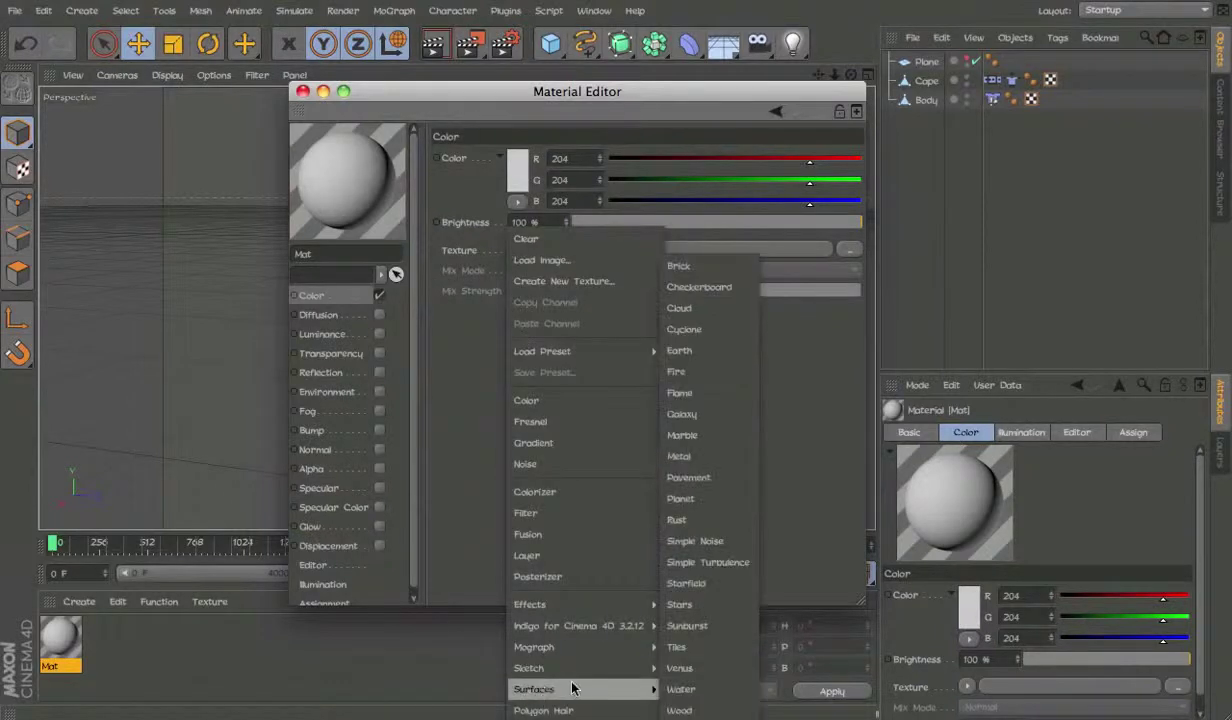
pyautogui.click(678, 648)
pyautogui.click(535, 290)
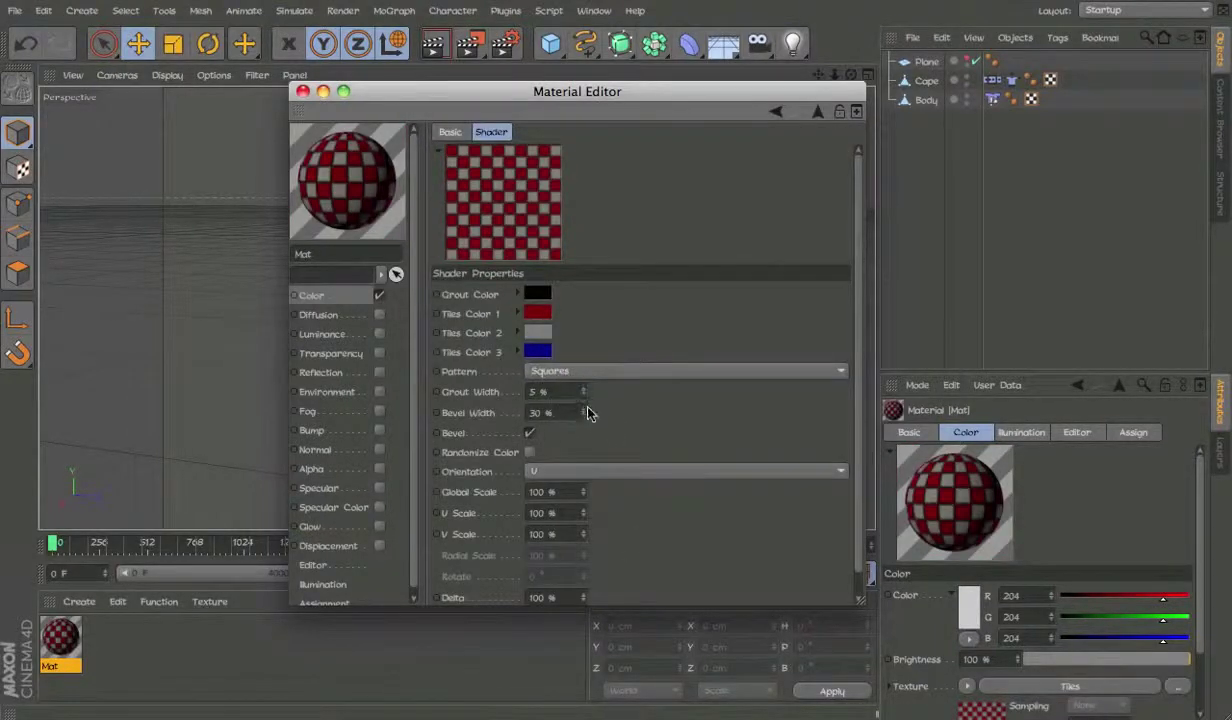
pyautogui.moveTo(583, 392); pyautogui.dragTo(583, 440)
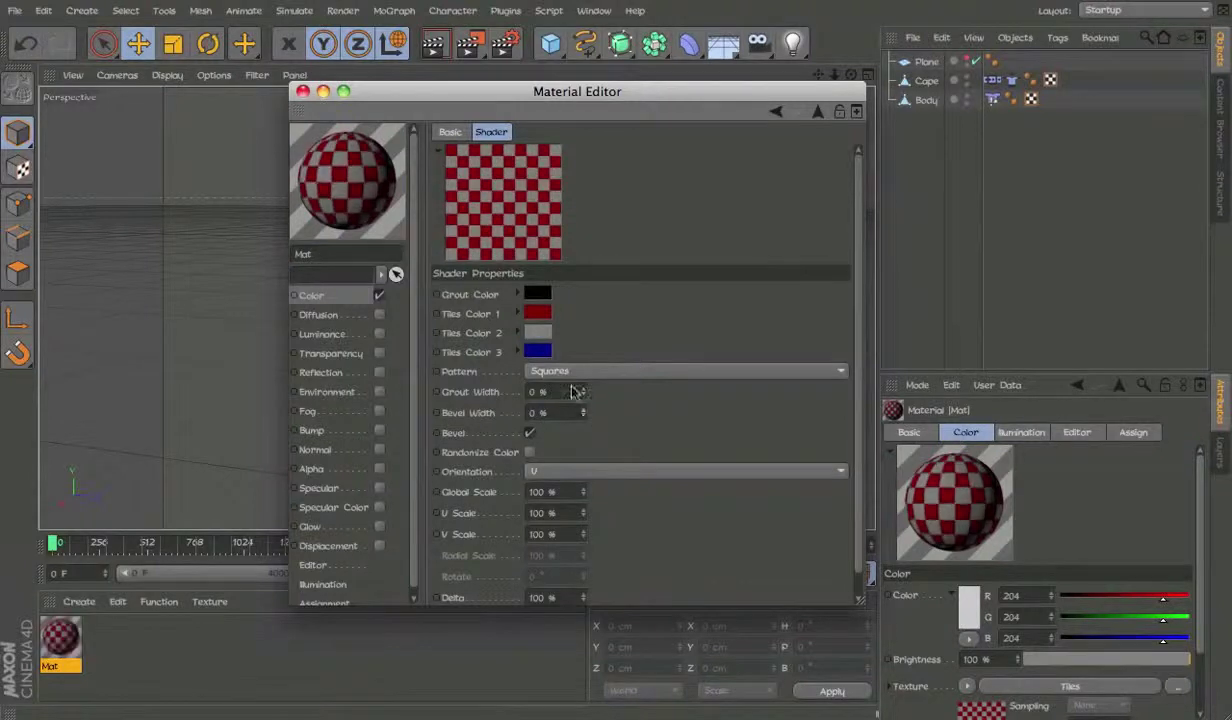
# Set the Tiles shader's first tile colour to yellow and its second tile colour to red.
pyautogui.click(537, 314)
pyautogui.moveTo(497, 256); pyautogui.dragTo(520, 257)
pyautogui.click(566, 395)
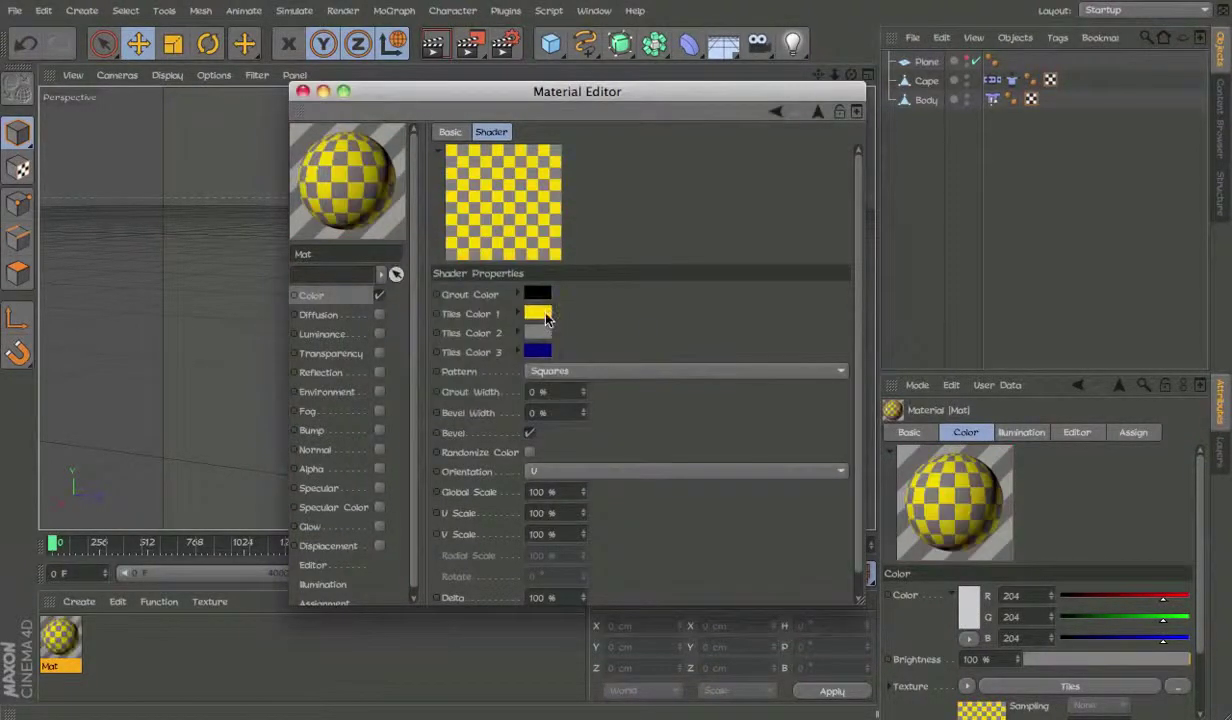
pyautogui.click(537, 333)
pyautogui.click(580, 412)
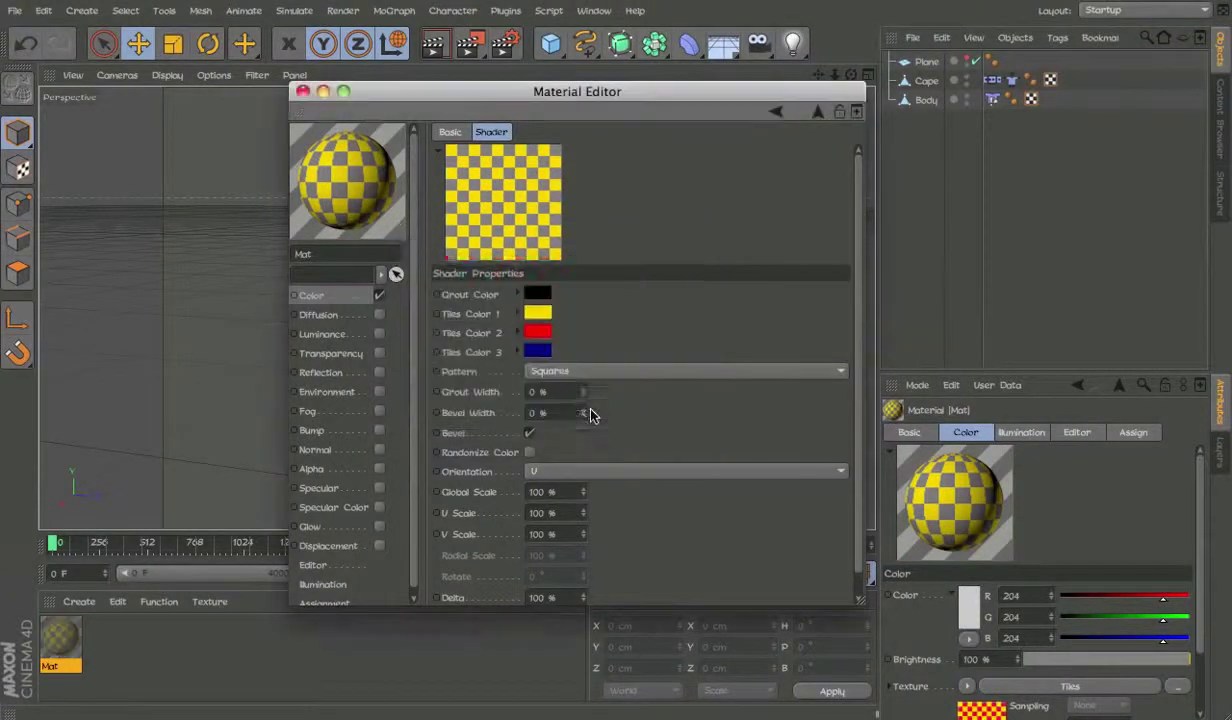
# Set the third tile colour to bright blue with a 245° hue, enable Randomize Color, and close the Material Editor.
pyautogui.click(537, 352)
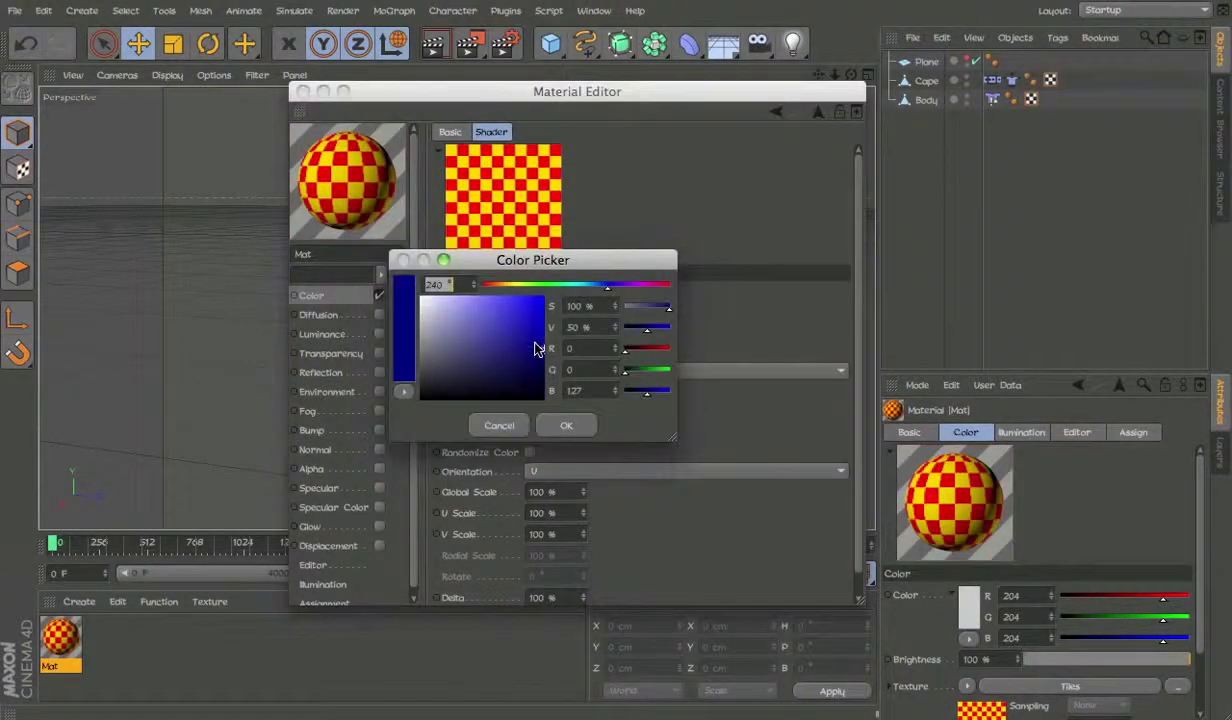
pyautogui.moveTo(611, 288); pyautogui.dragTo(728, 313)
pyautogui.click(610, 287)
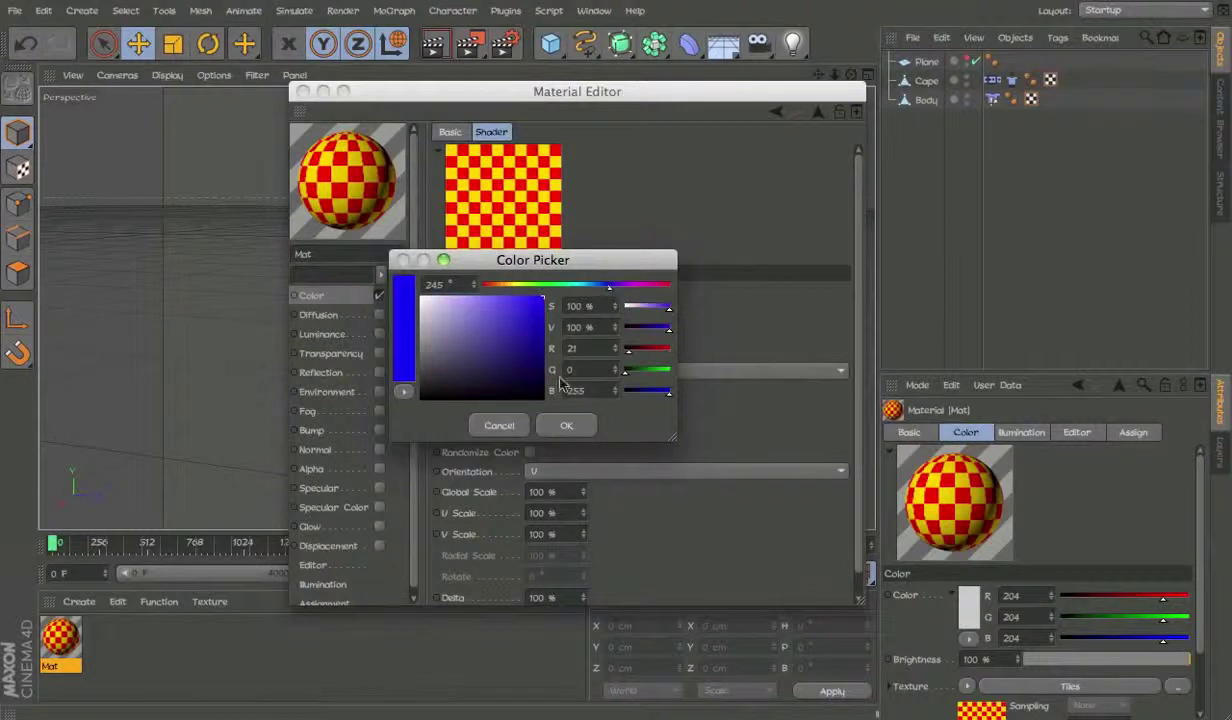
pyautogui.click(565, 423)
pyautogui.click(530, 452)
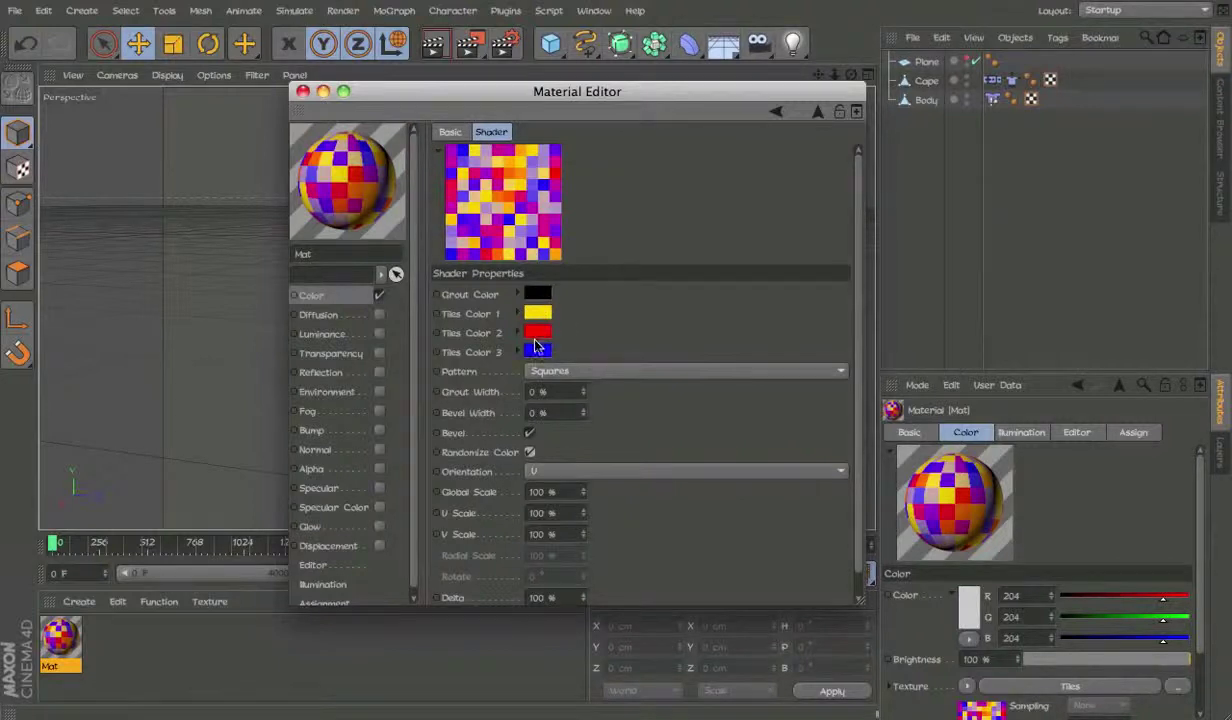
pyautogui.scroll(-1, 505, 470)
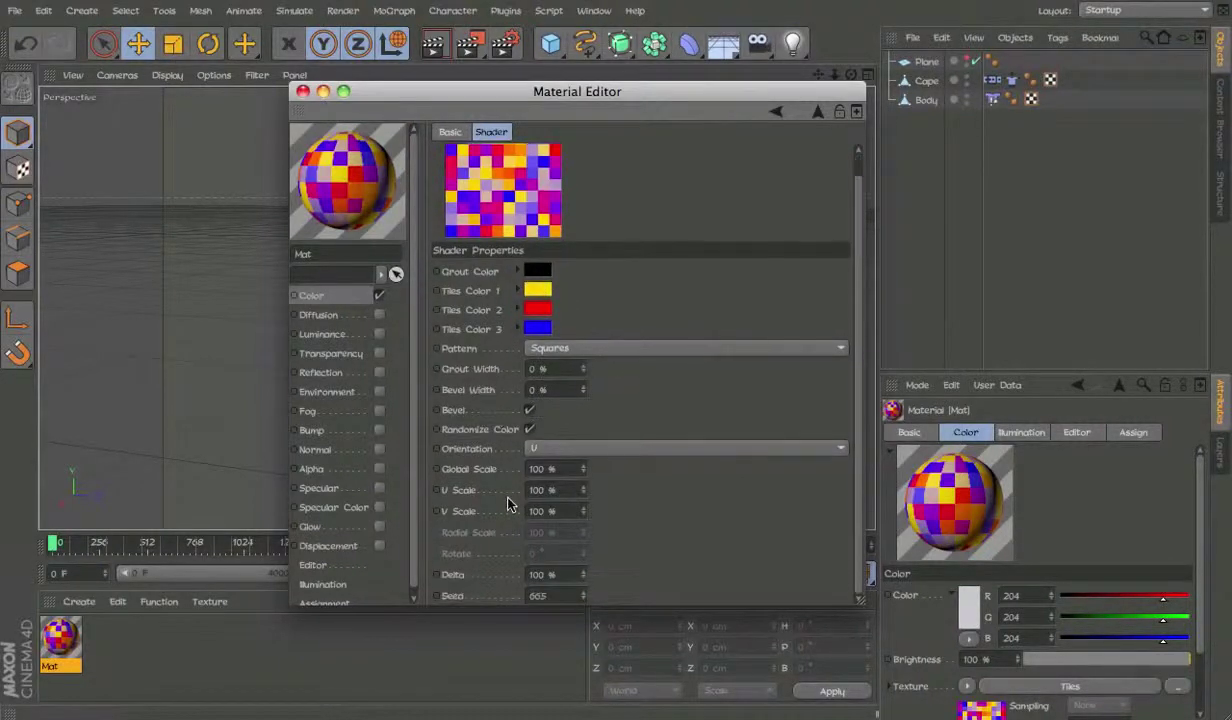
pyautogui.click(303, 91)
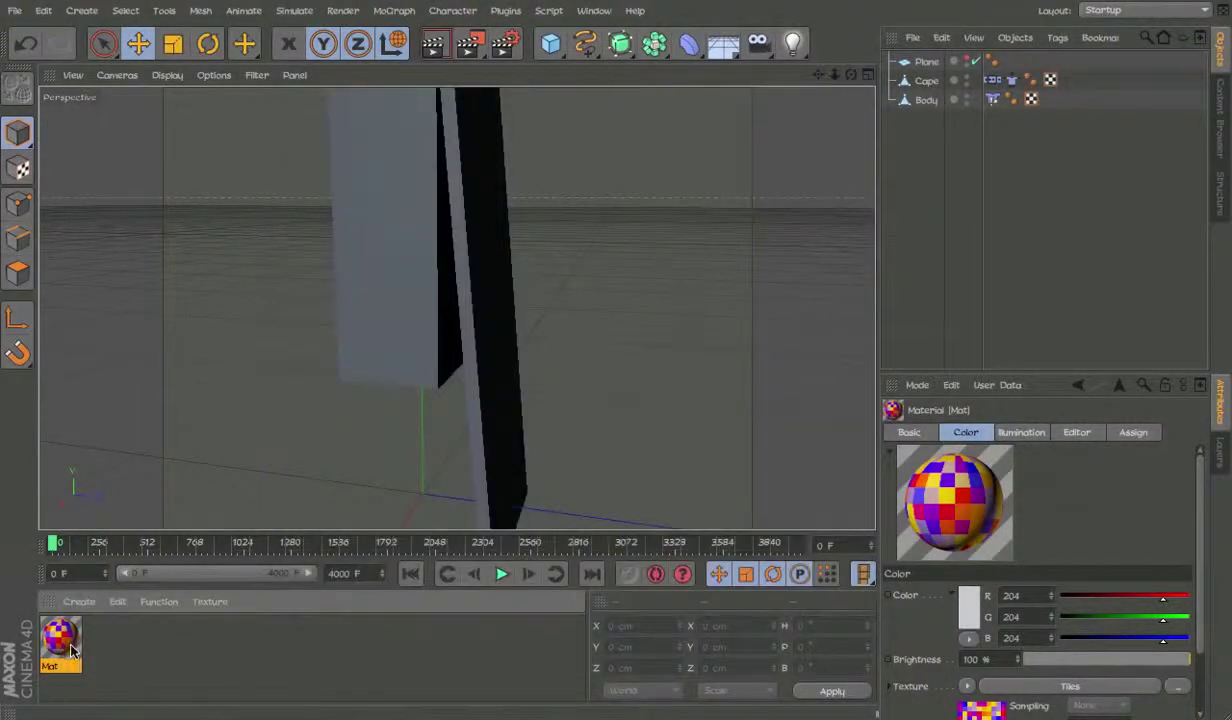
# Apply the tiled material to the Cape object and clear the selection.
pyautogui.moveTo(450, 398); pyautogui.dragTo(500, 391)
pyautogui.scroll(-6, 500, 391)
pyautogui.keyDown('alt'); pyautogui.moveTo(368, 340); pyautogui.dragTo(580, 419); pyautogui.keyUp('alt')
pyautogui.scroll(3, 521, 345)
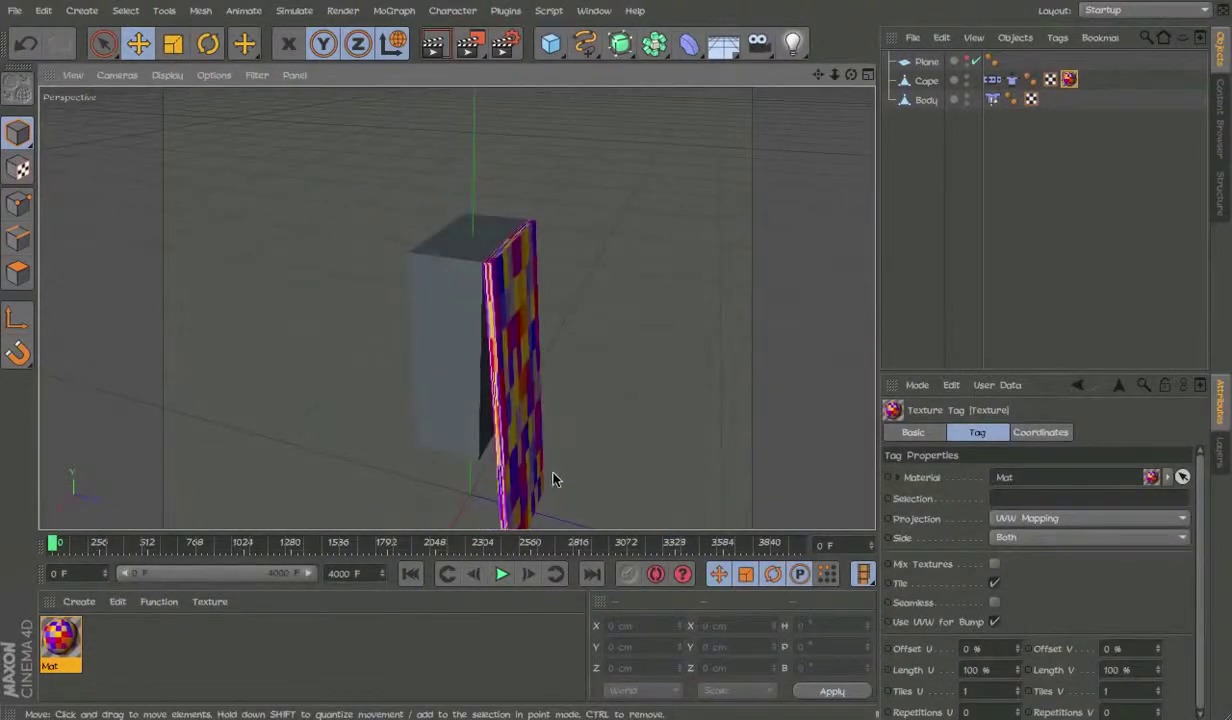
pyautogui.keyDown('alt'); pyautogui.moveTo(553, 478); pyautogui.dragTo(457, 311); pyautogui.keyUp('alt')
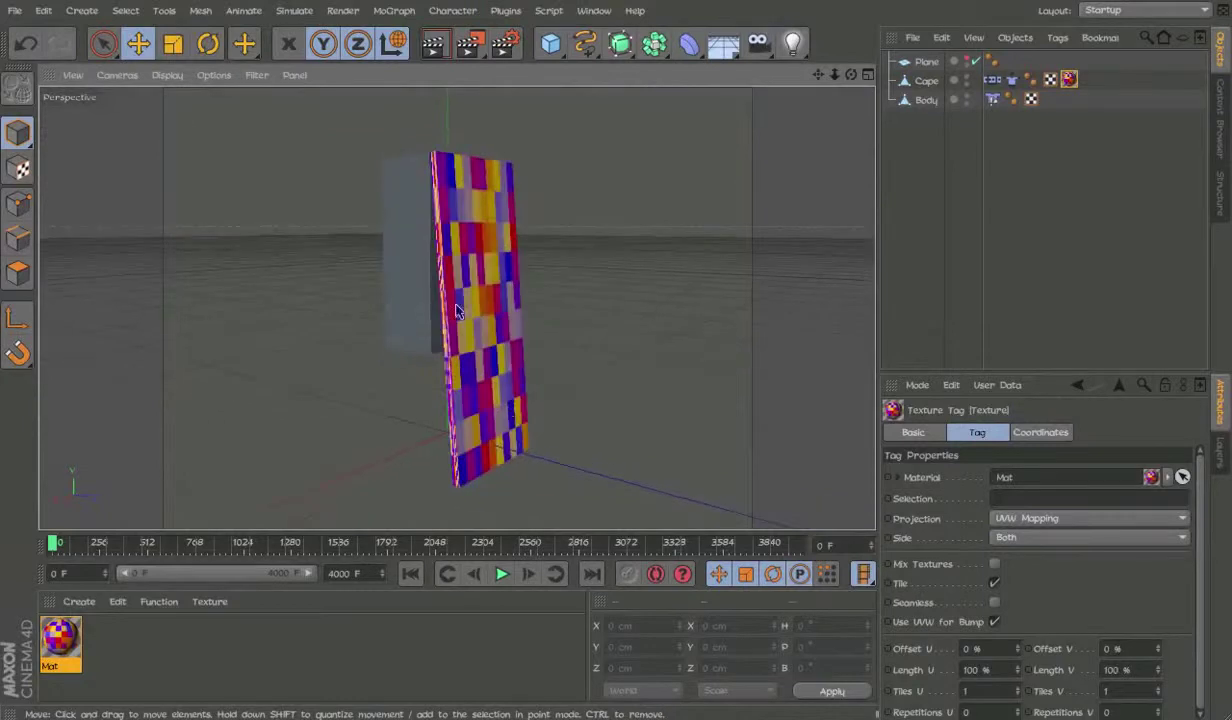
pyautogui.click(927, 81)
pyautogui.click(1069, 80)
pyautogui.click(1007, 153)
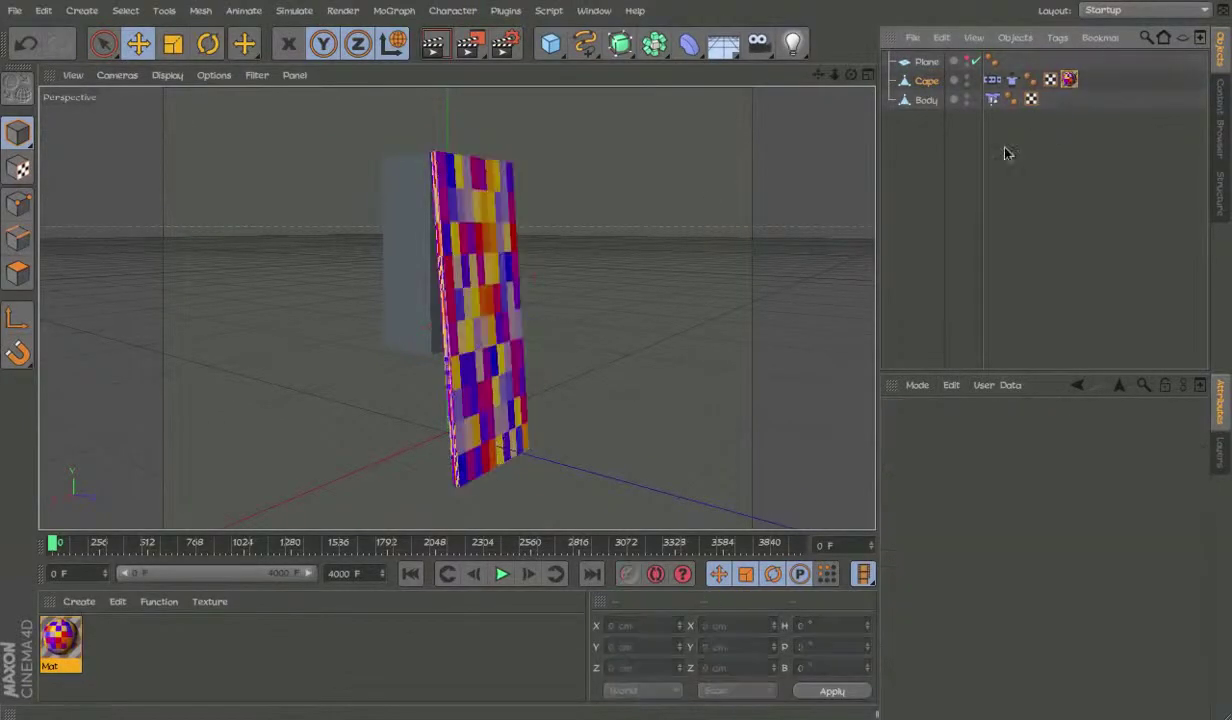
pyautogui.keyDown('alt'); pyautogui.moveTo(600, 240); pyautogui.dragTo(696, 256); pyautogui.keyUp('alt')
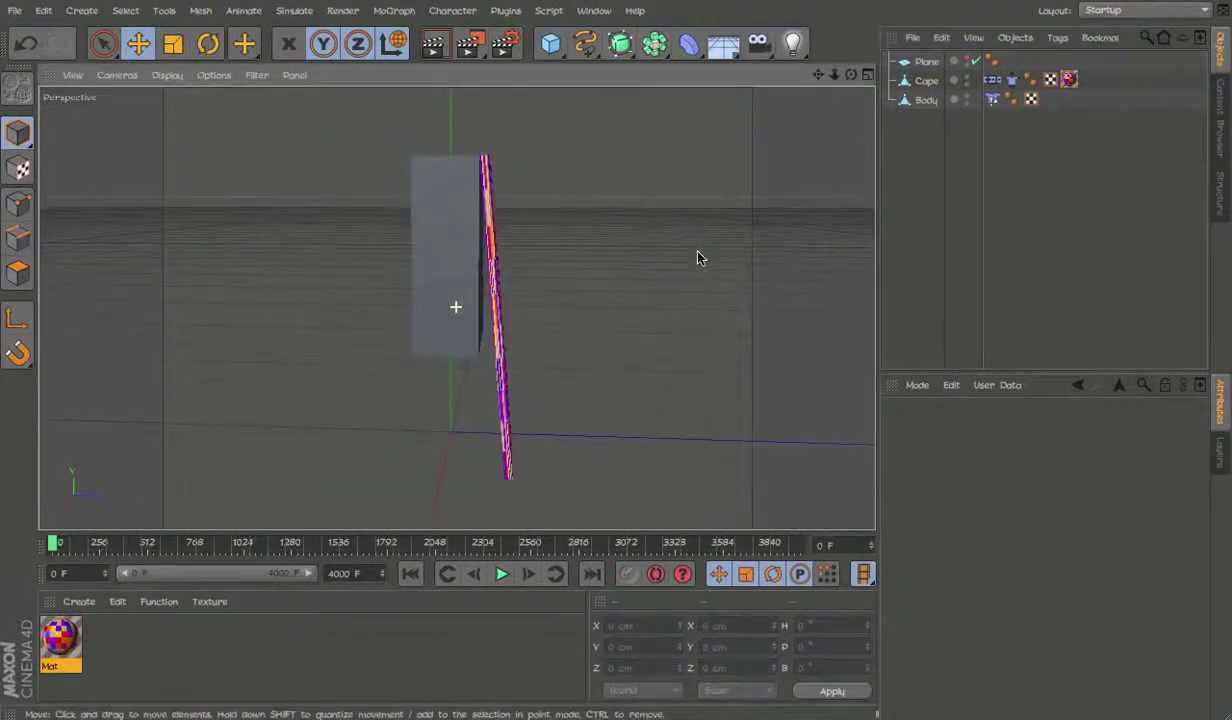
# Assign the Body object as the Belt on target of the cape's belt tag.
pyautogui.click(992, 81)
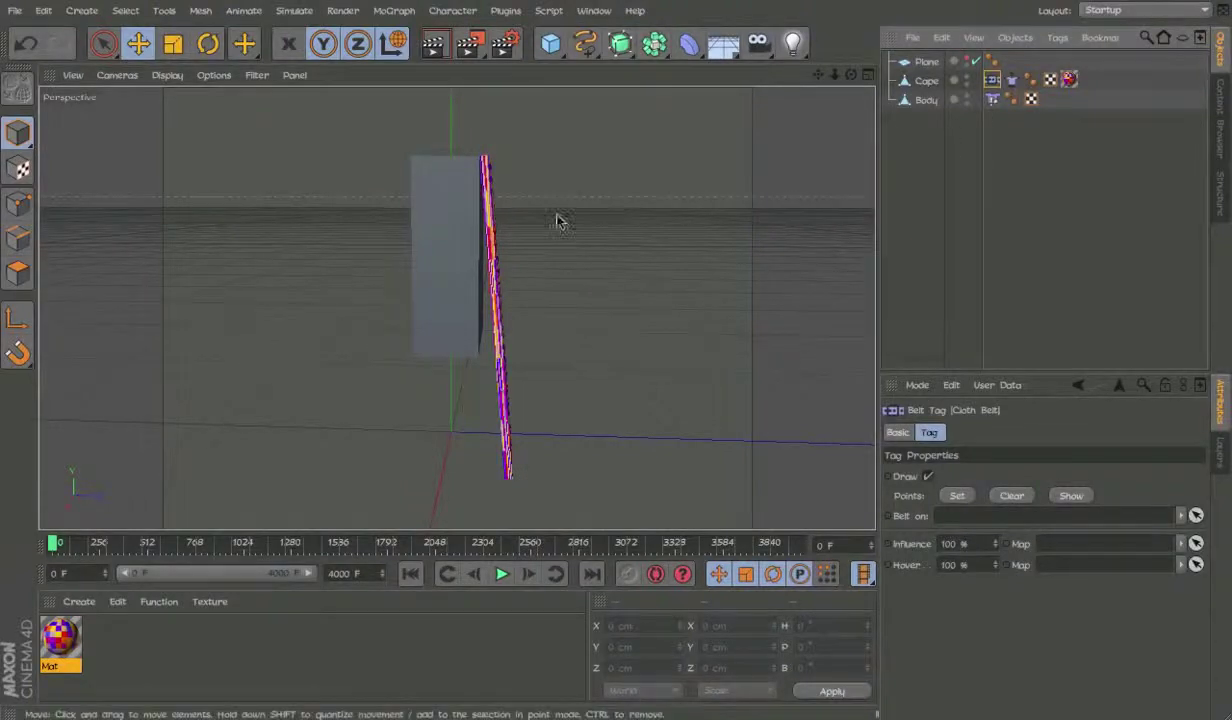
pyautogui.click(450, 278)
pyautogui.click(994, 86)
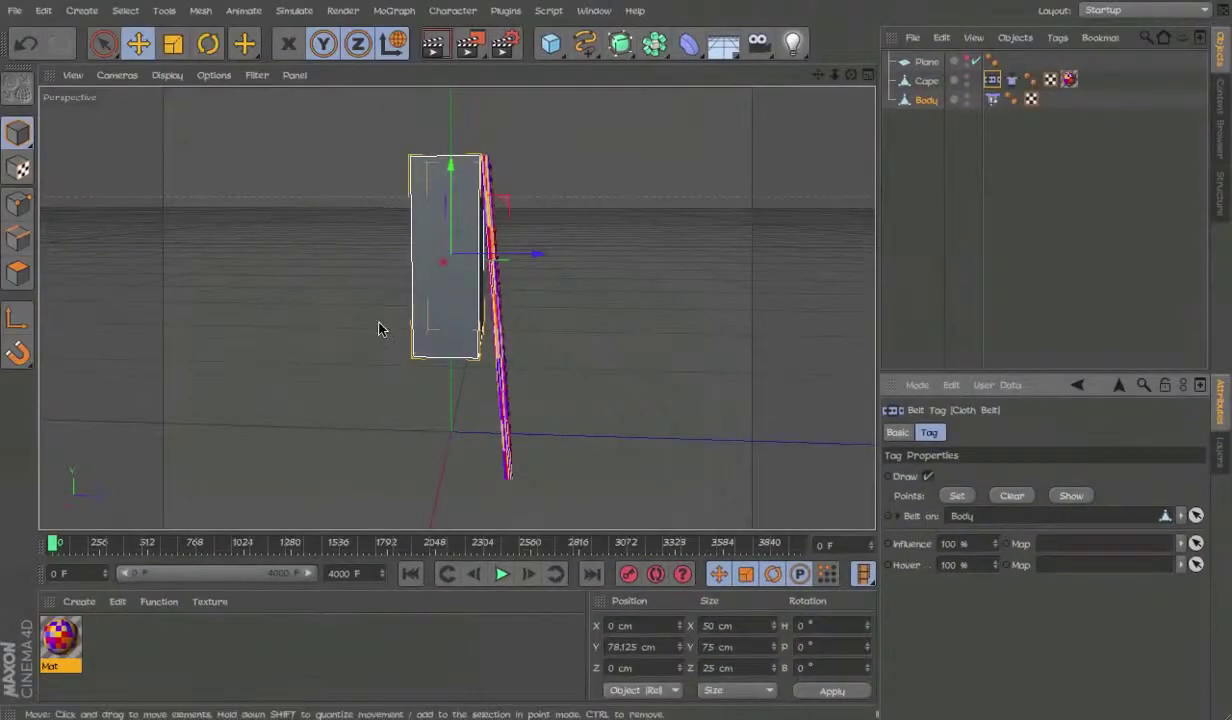
pyautogui.click(450, 336)
# Select the points along the cape's top edge and set them as the belt tag's points.
pyautogui.click(1010, 80)
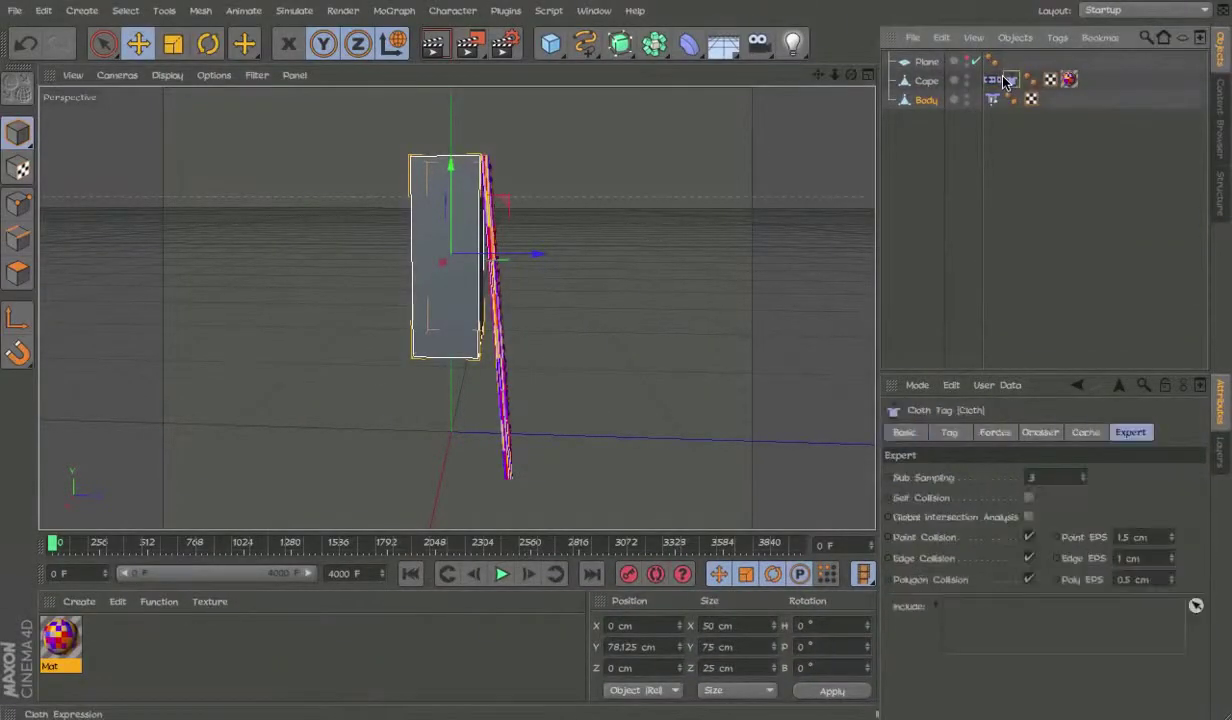
pyautogui.click(992, 81)
pyautogui.click(914, 84)
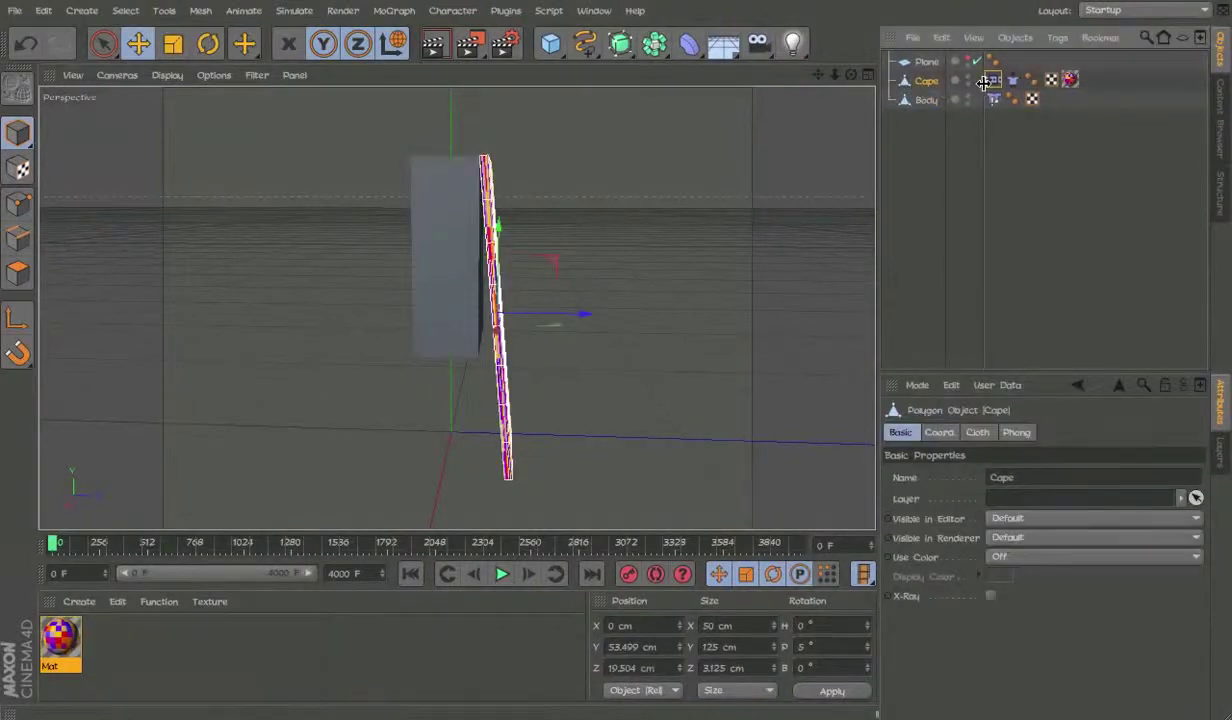
pyautogui.click(990, 80)
pyautogui.keyDown('alt'); pyautogui.moveTo(544, 187); pyautogui.dragTo(382, 302); pyautogui.keyUp('alt')
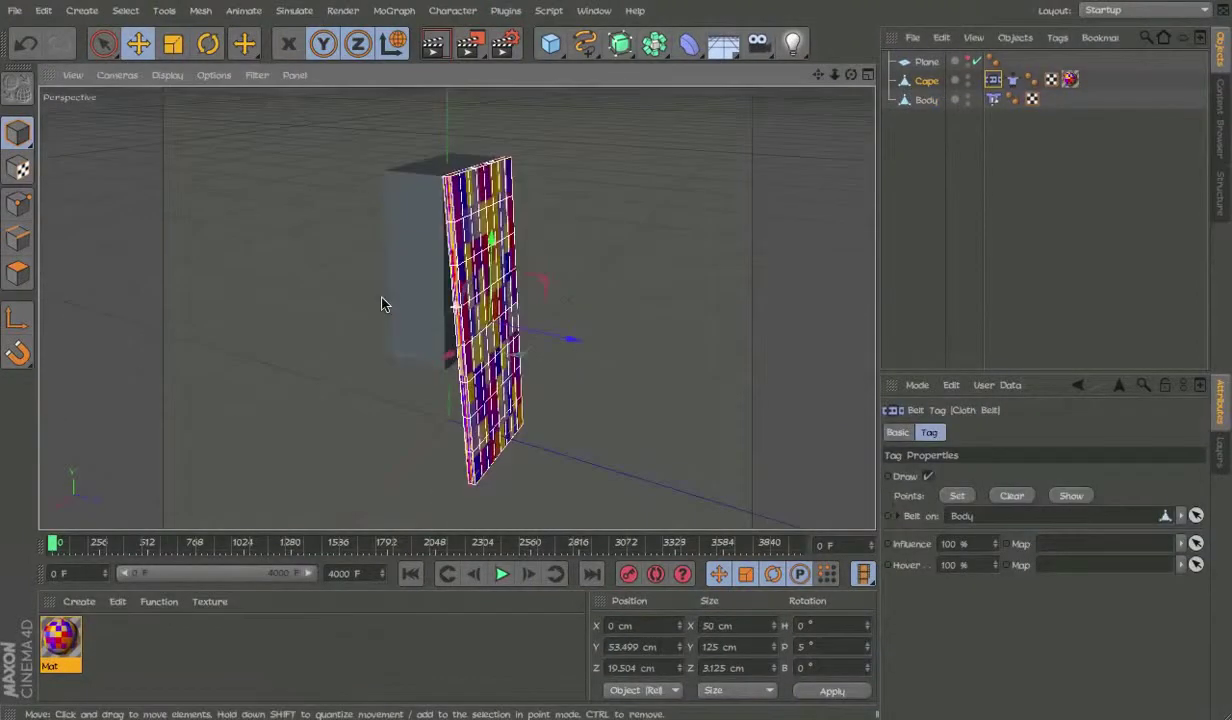
pyautogui.click(19, 207)
pyautogui.keyDown('alt'); pyautogui.moveTo(370, 192); pyautogui.dragTo(430, 260); pyautogui.keyUp('alt')
pyautogui.press('space')
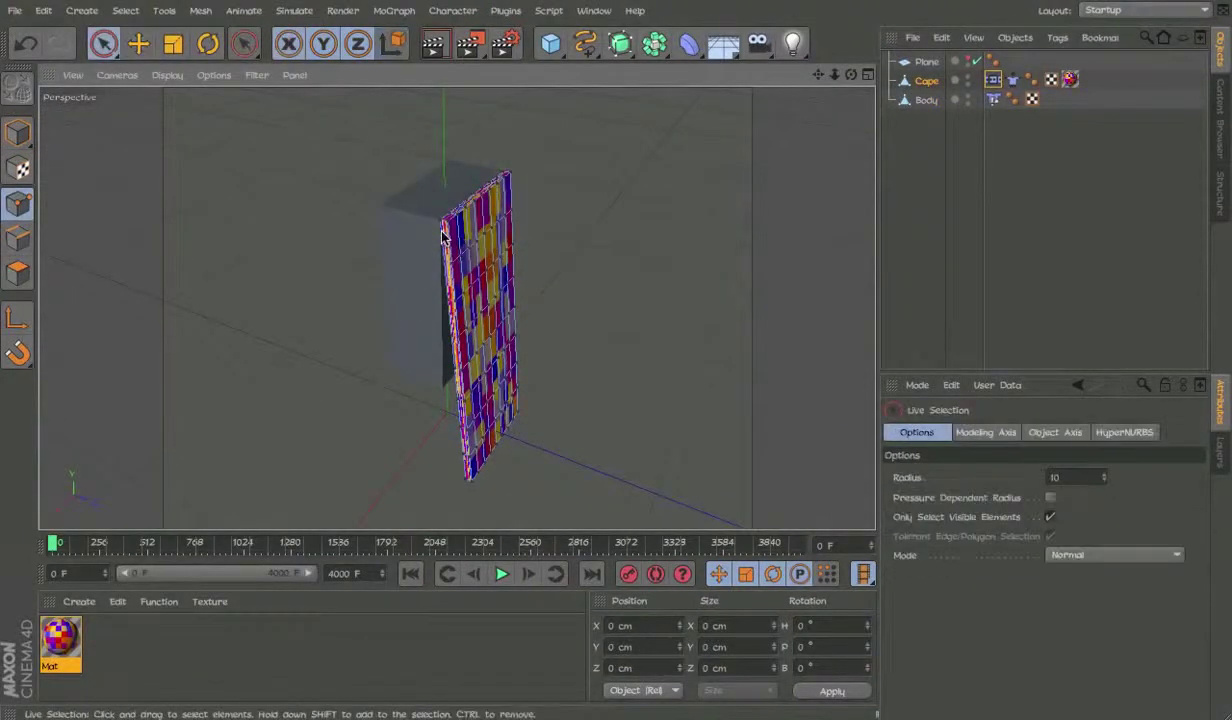
pyautogui.click(992, 80)
pyautogui.keyDown('alt'); pyautogui.moveTo(432, 254); pyautogui.dragTo(447, 265); pyautogui.keyUp('alt')
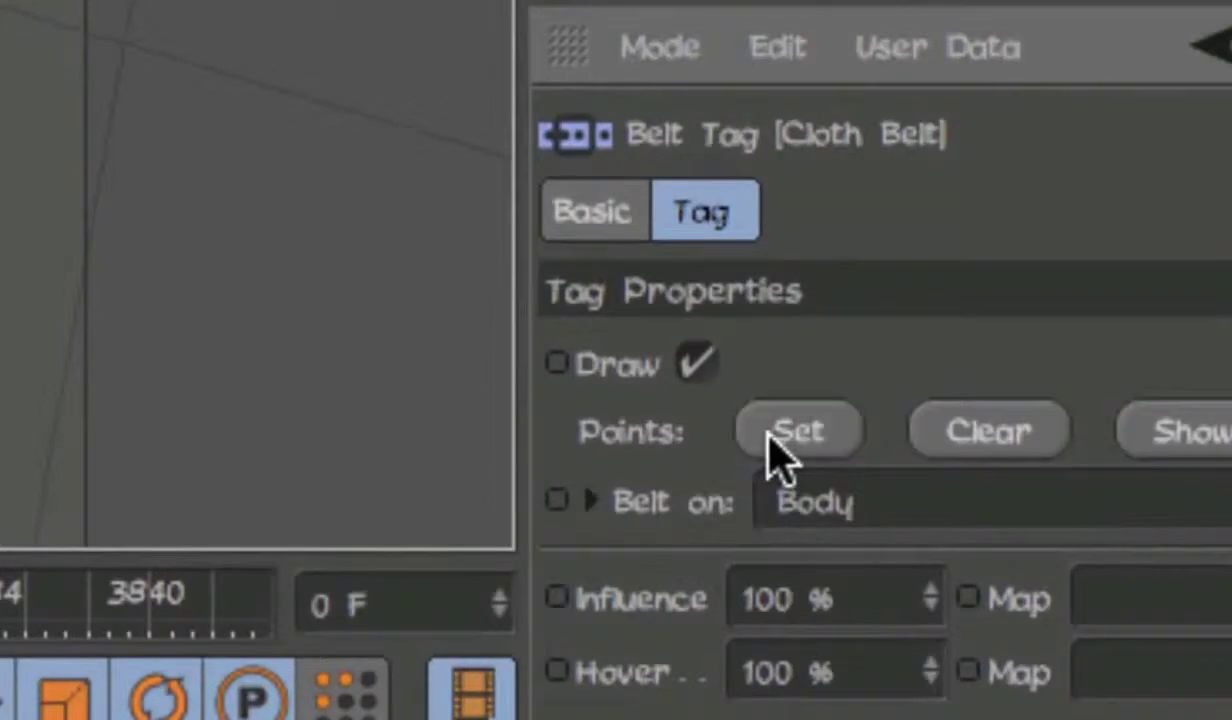
# Turn off the belt tag's Draw option and clear the selection.
pyautogui.click(695, 362)
pyautogui.click(690, 375)
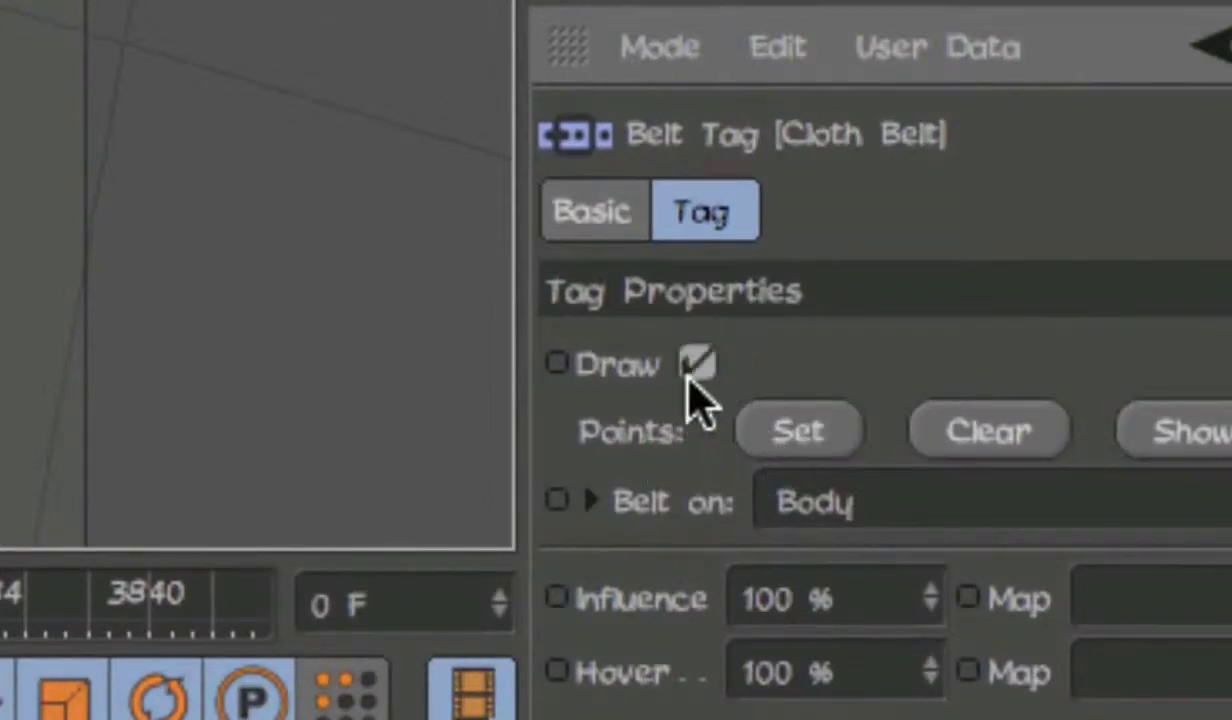
pyautogui.keyDown('alt'); pyautogui.moveTo(644, 223); pyautogui.dragTo(612, 246); pyautogui.keyUp('alt')
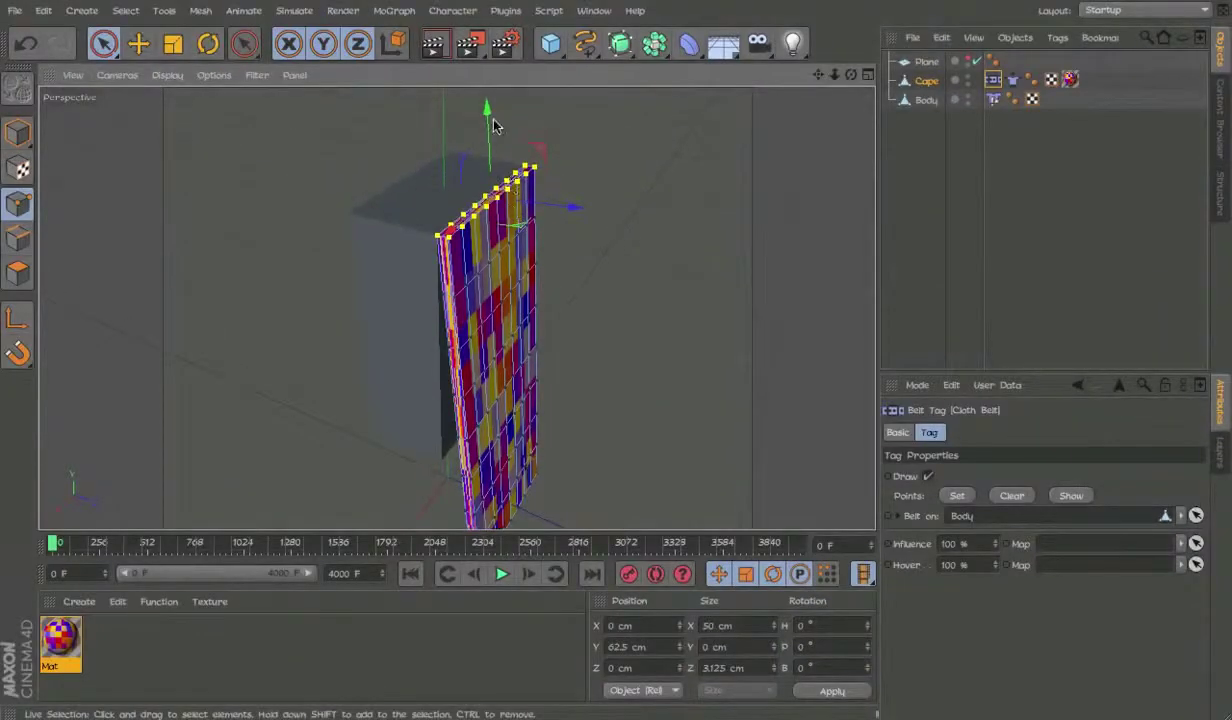
pyautogui.scroll(3, 494, 120)
pyautogui.click(928, 477)
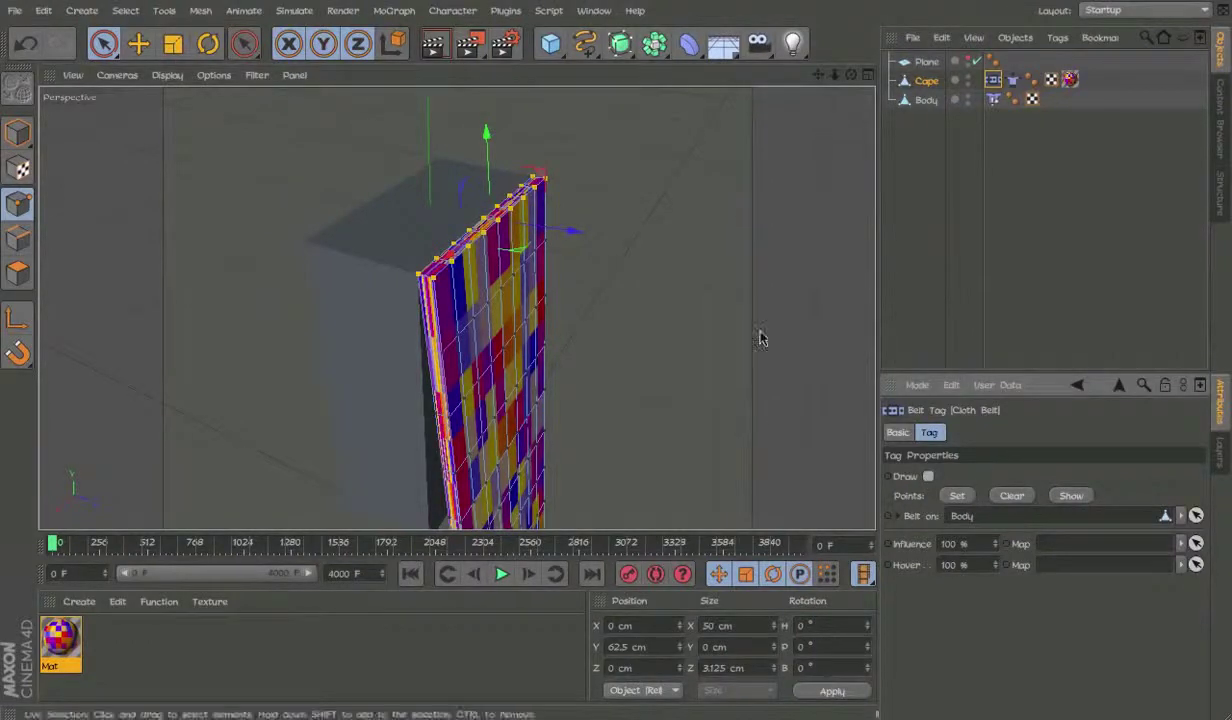
pyautogui.click(1090, 240)
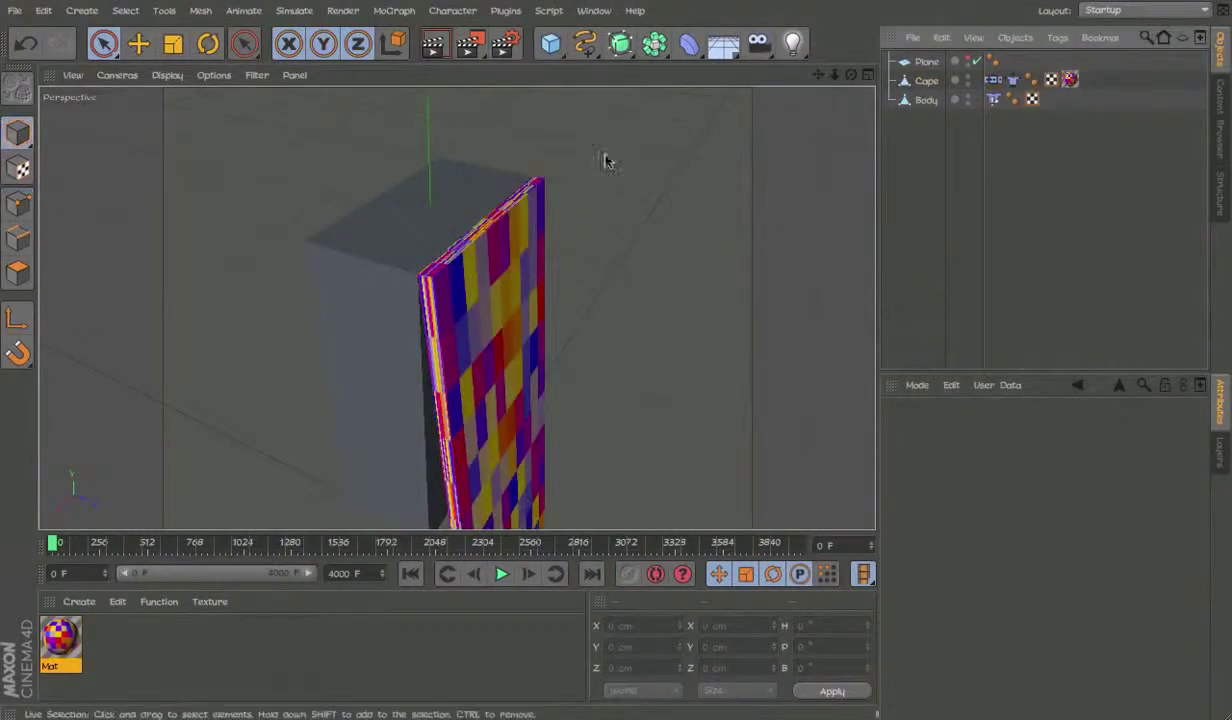
# Test the cloth simulation by playing it while moving the body along Z, and rewind and stop playback.
pyautogui.click(1012, 82)
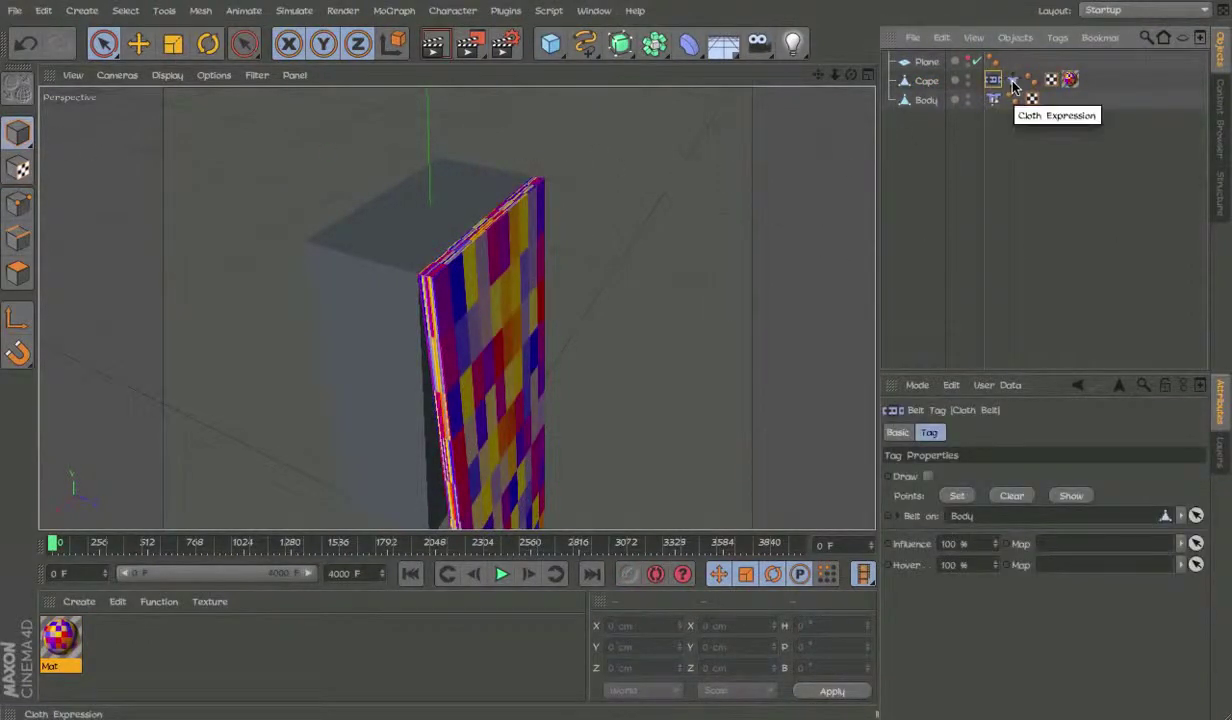
pyautogui.keyDown('alt'); pyautogui.moveTo(650, 230); pyautogui.dragTo(530, 280); pyautogui.keyUp('alt')
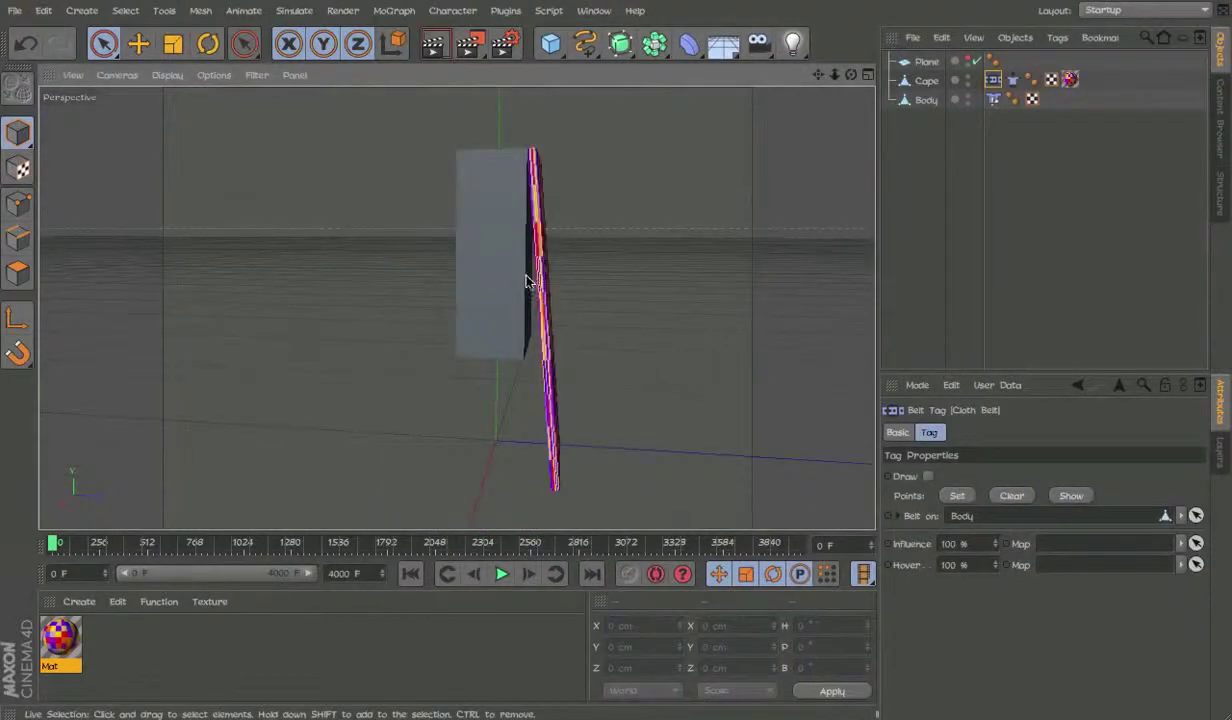
pyautogui.press('F8')
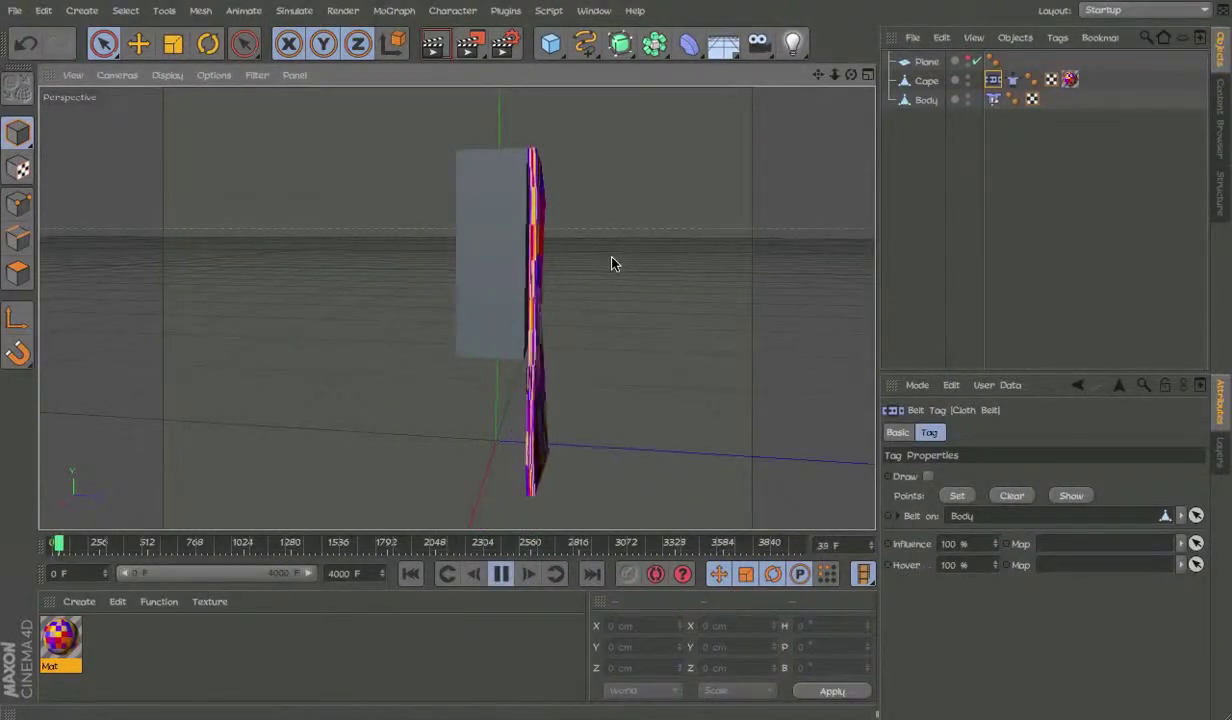
pyautogui.click(492, 270)
pyautogui.press('e')
pyautogui.moveTo(580, 311); pyautogui.dragTo(610, 318)
pyautogui.click(459, 543)
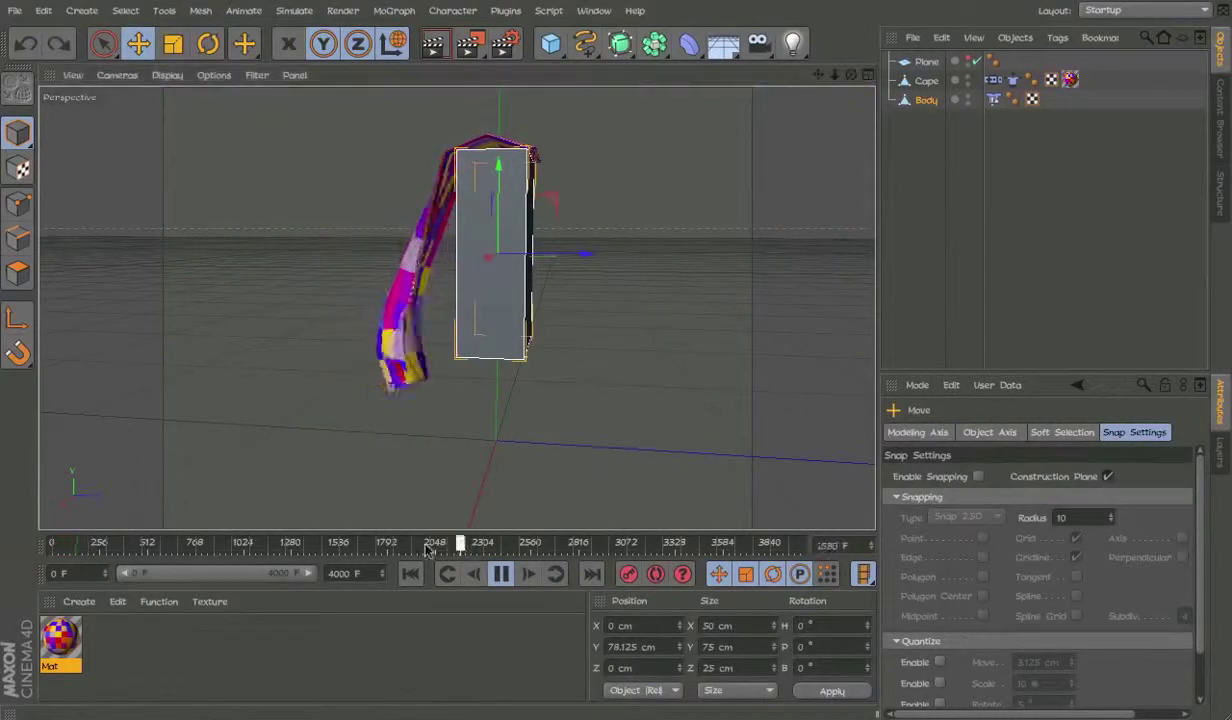
pyautogui.click(411, 574)
pyautogui.click(499, 573)
# On the cape's cloth tag, disable Edge Collision and set all wind values and the air resistance to 0.
pyautogui.click(1013, 80)
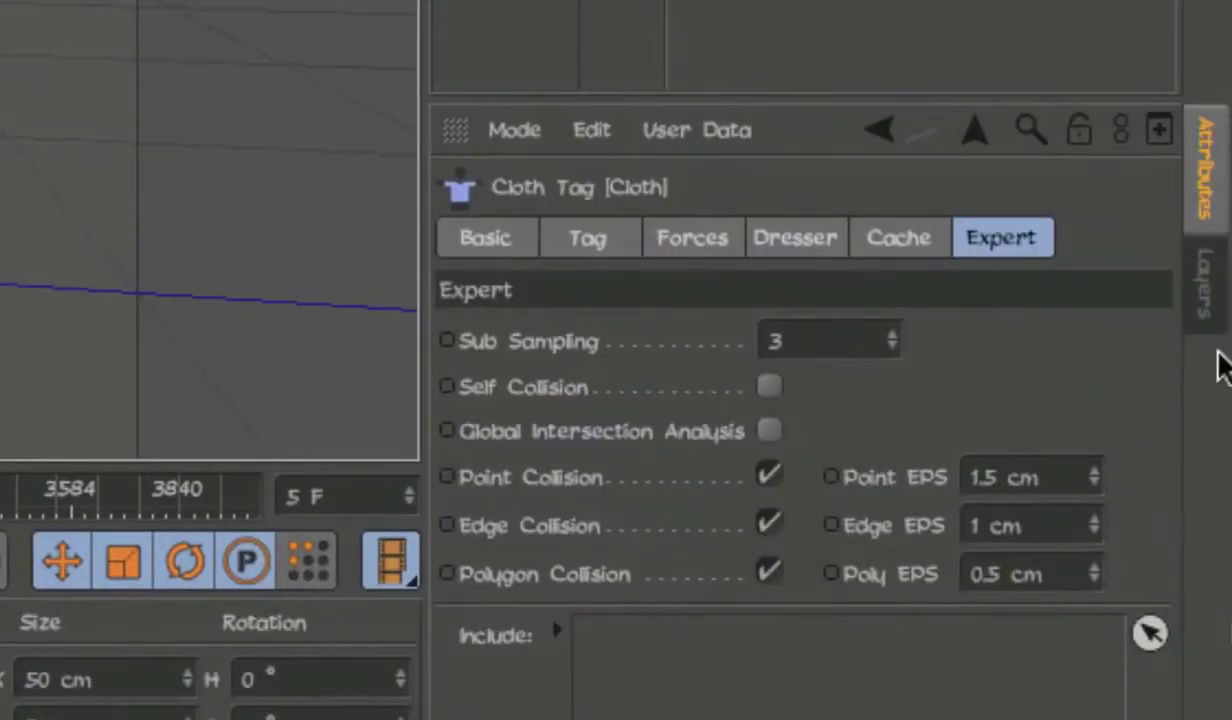
pyautogui.click(1028, 559)
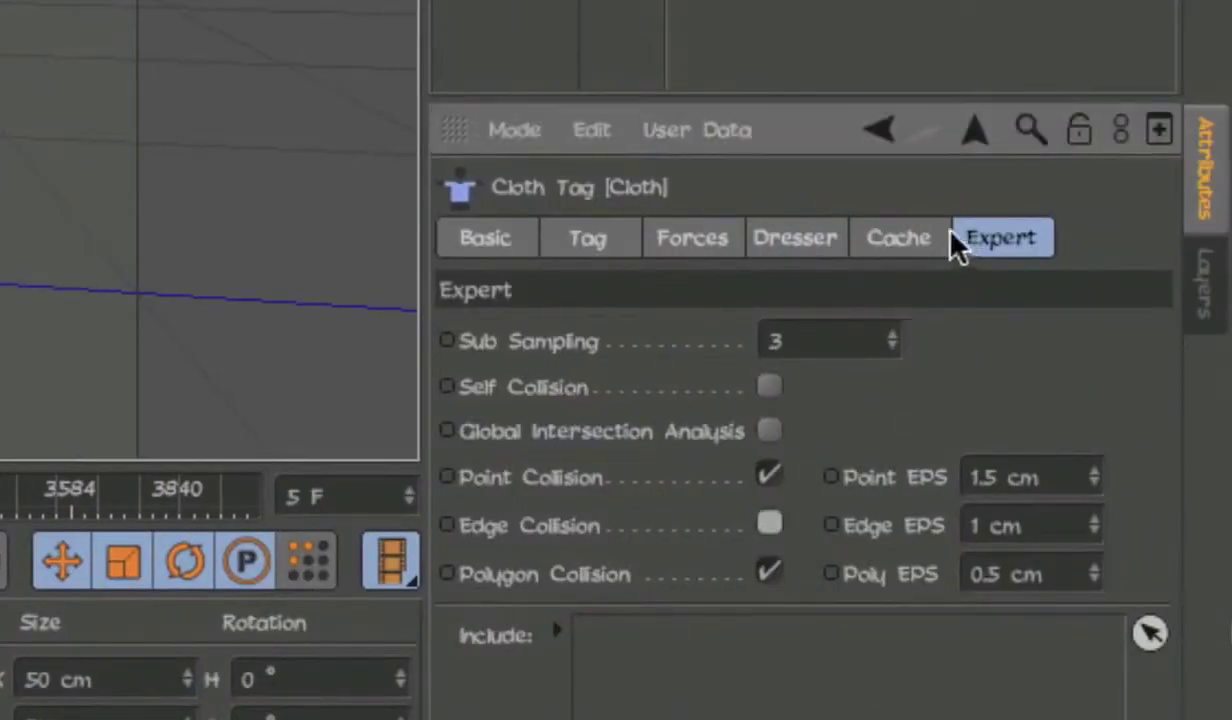
pyautogui.click(898, 237)
pyautogui.click(830, 237)
pyautogui.click(690, 237)
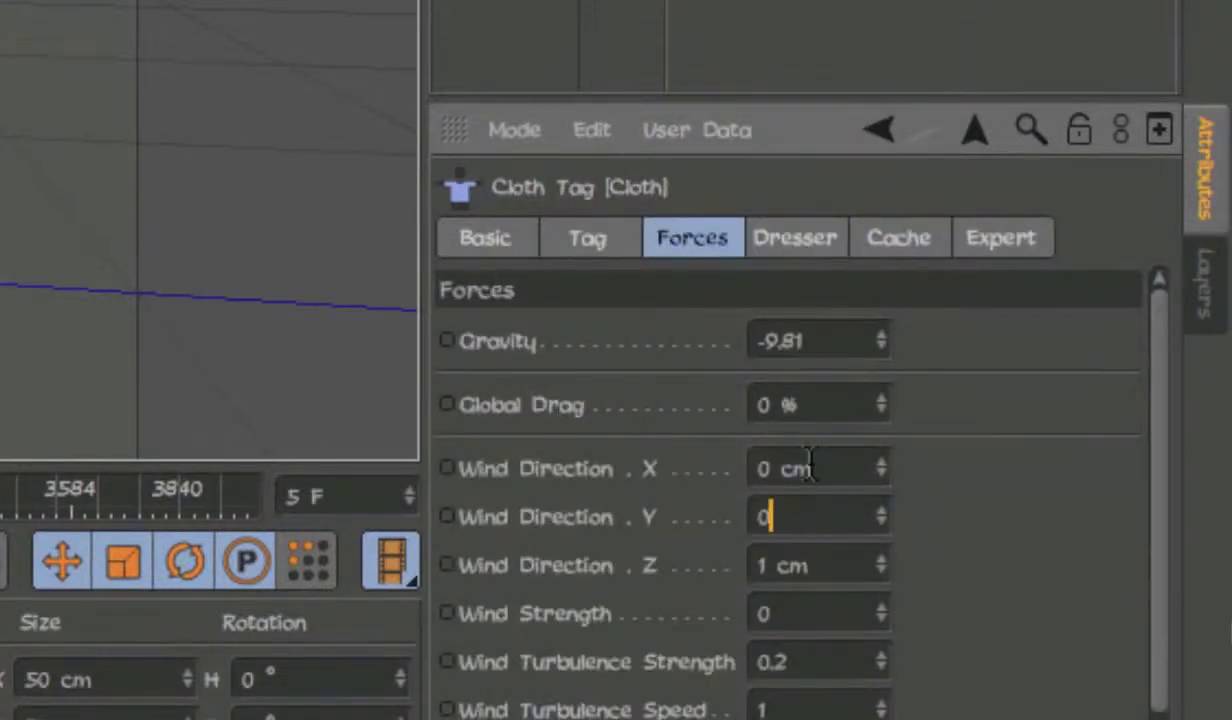
pyautogui.scroll(-3, 485, 548)
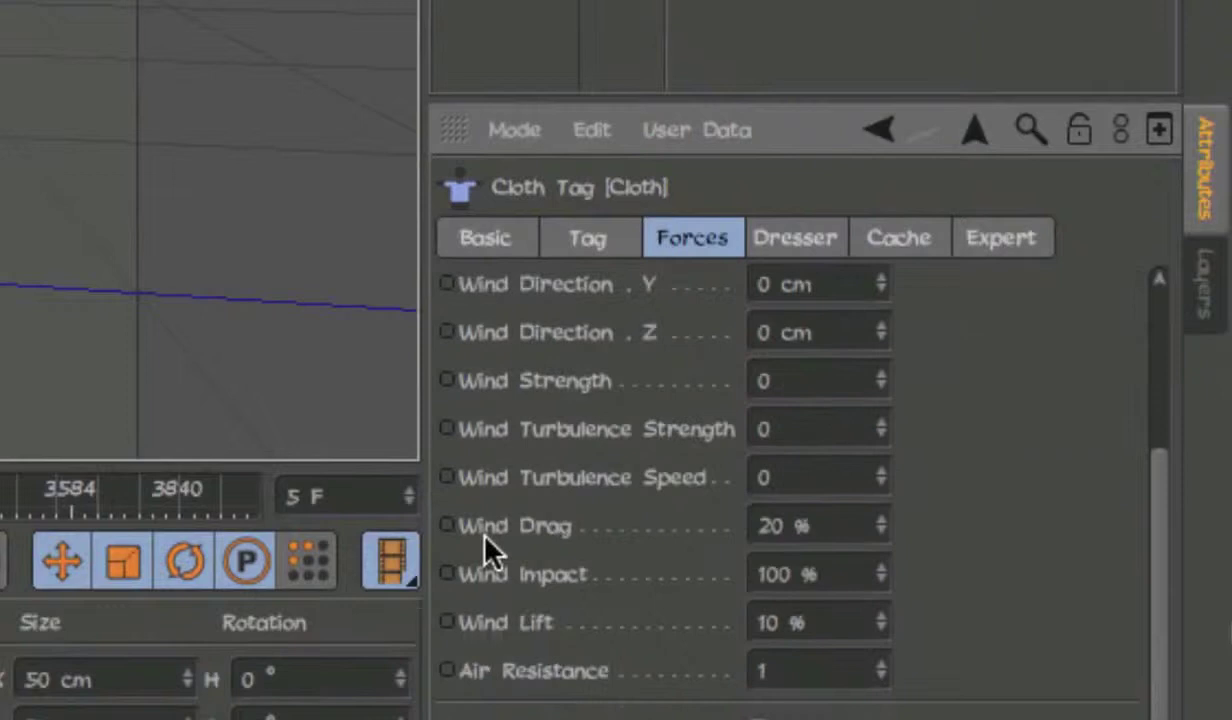
pyautogui.click(743, 538)
pyautogui.write('0')
pyautogui.press('Tab')
pyautogui.write('0')
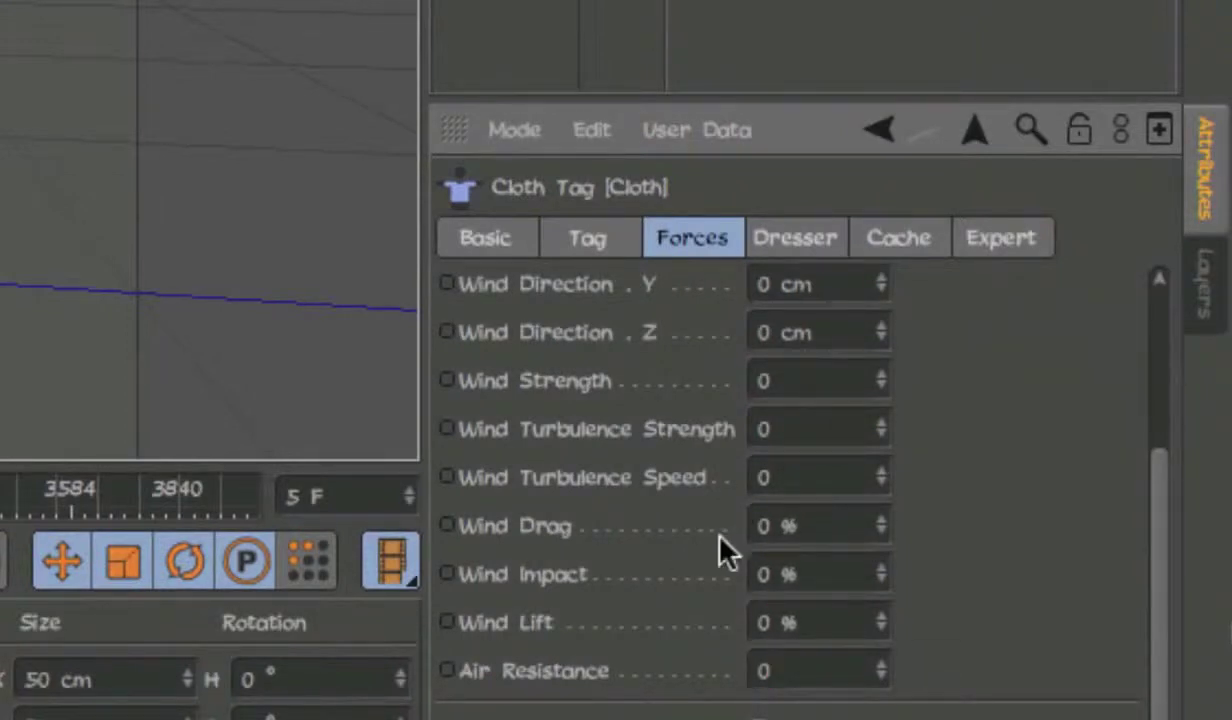
# Set the cloth tag's flexion to 100 % and its bounce and friction to 0 %.
pyautogui.click(632, 245)
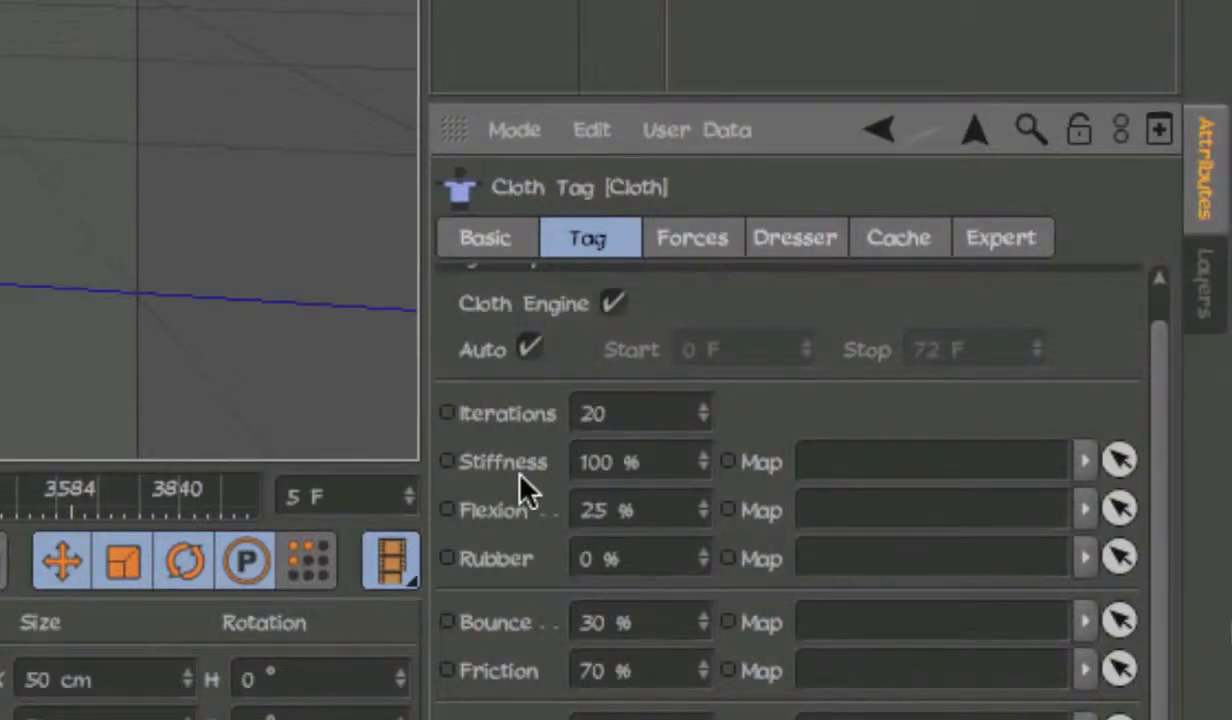
pyautogui.click(632, 509)
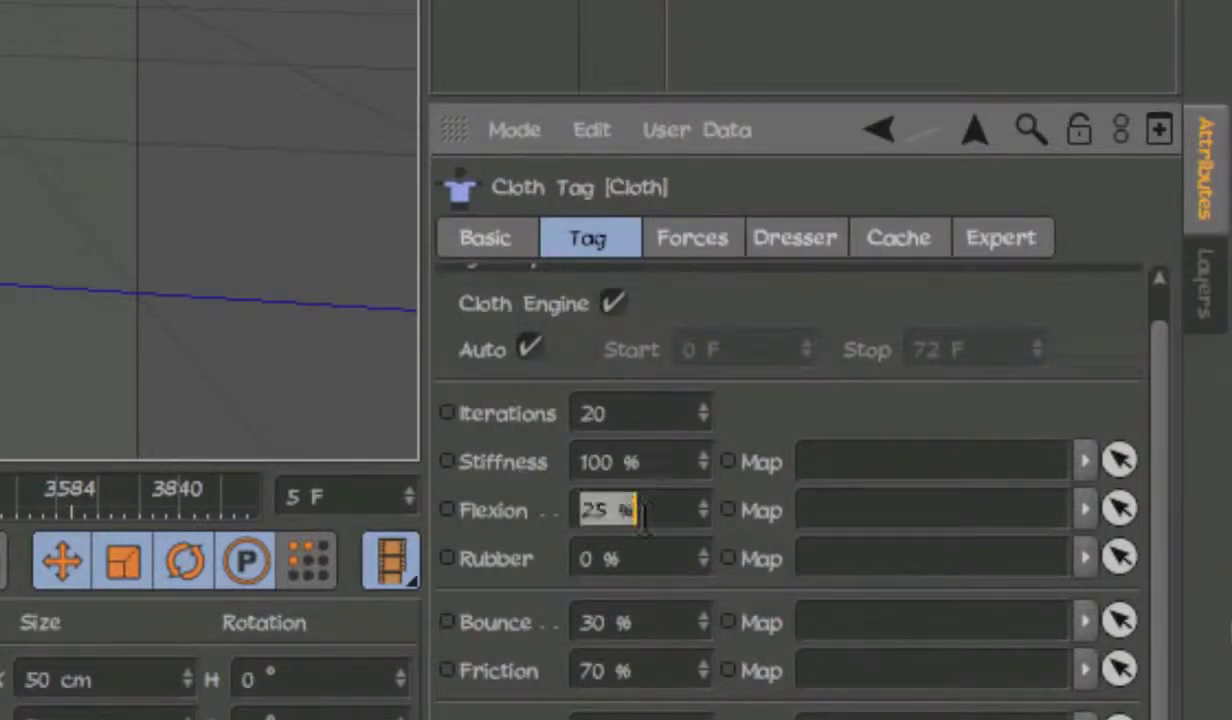
pyautogui.write('100')
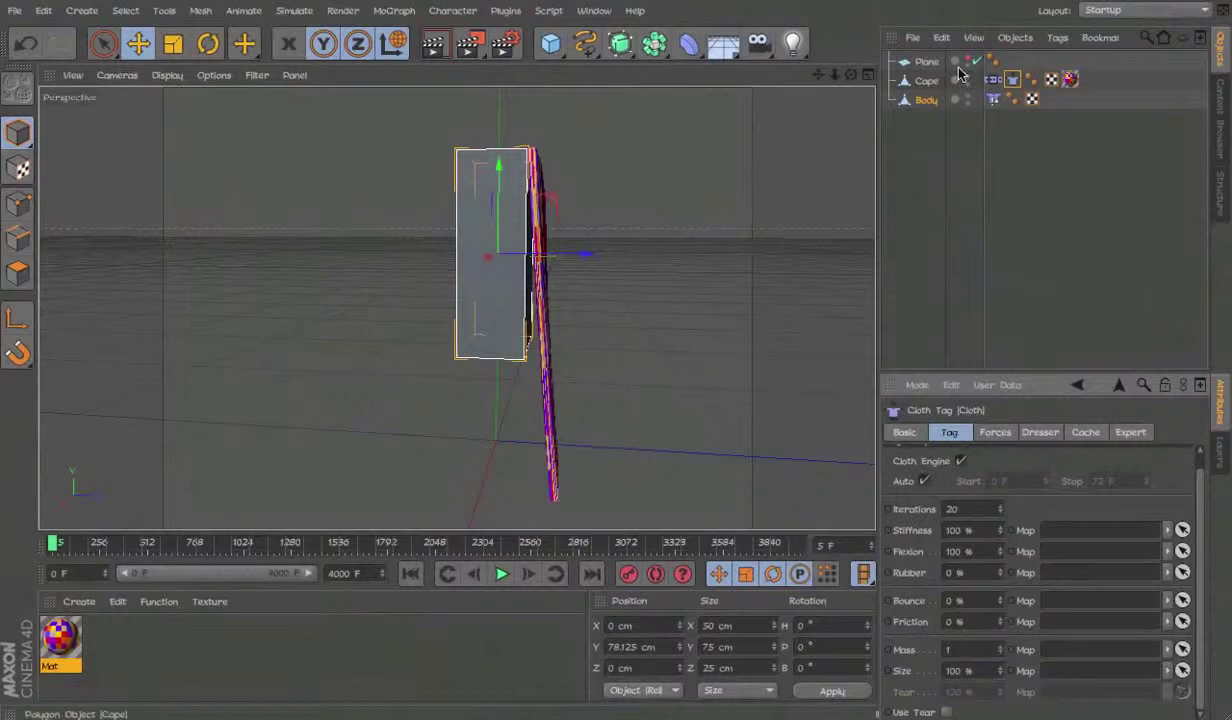
# On the body's cloth collider tag, set the bounce to 0 % and clear the selection.
pyautogui.click(993, 80)
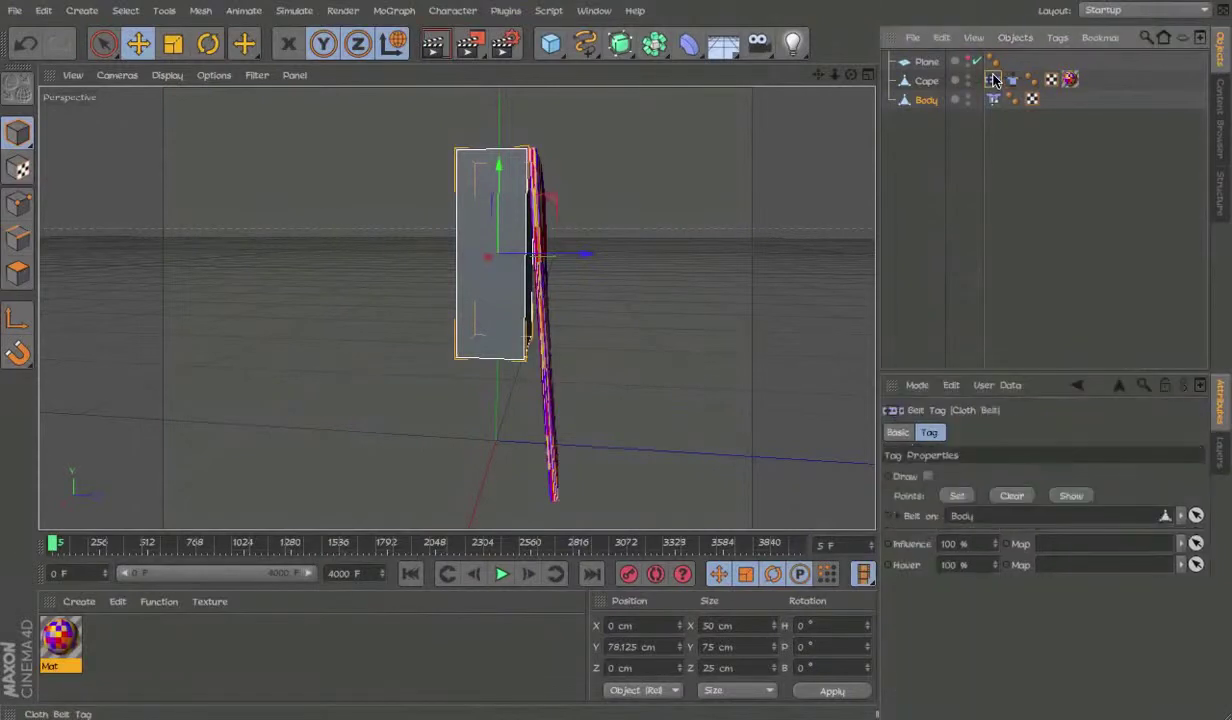
pyautogui.click(993, 99)
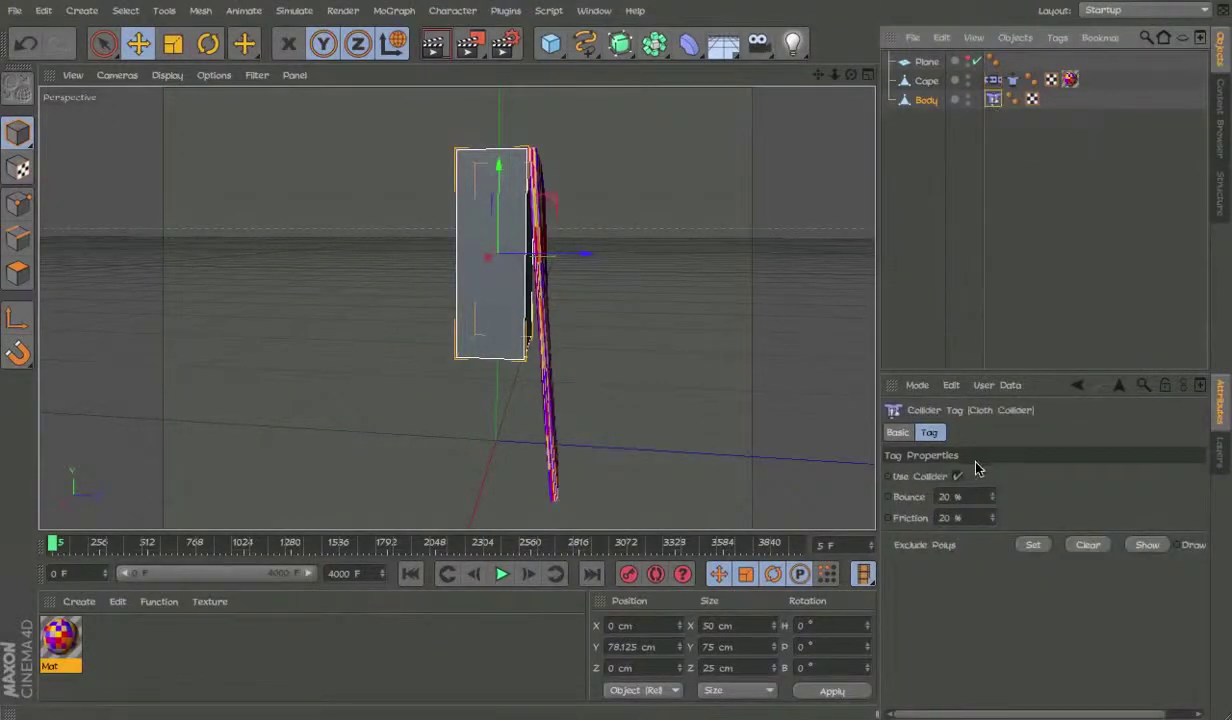
pyautogui.click(948, 496)
pyautogui.write('0')
pyautogui.press('Tab')
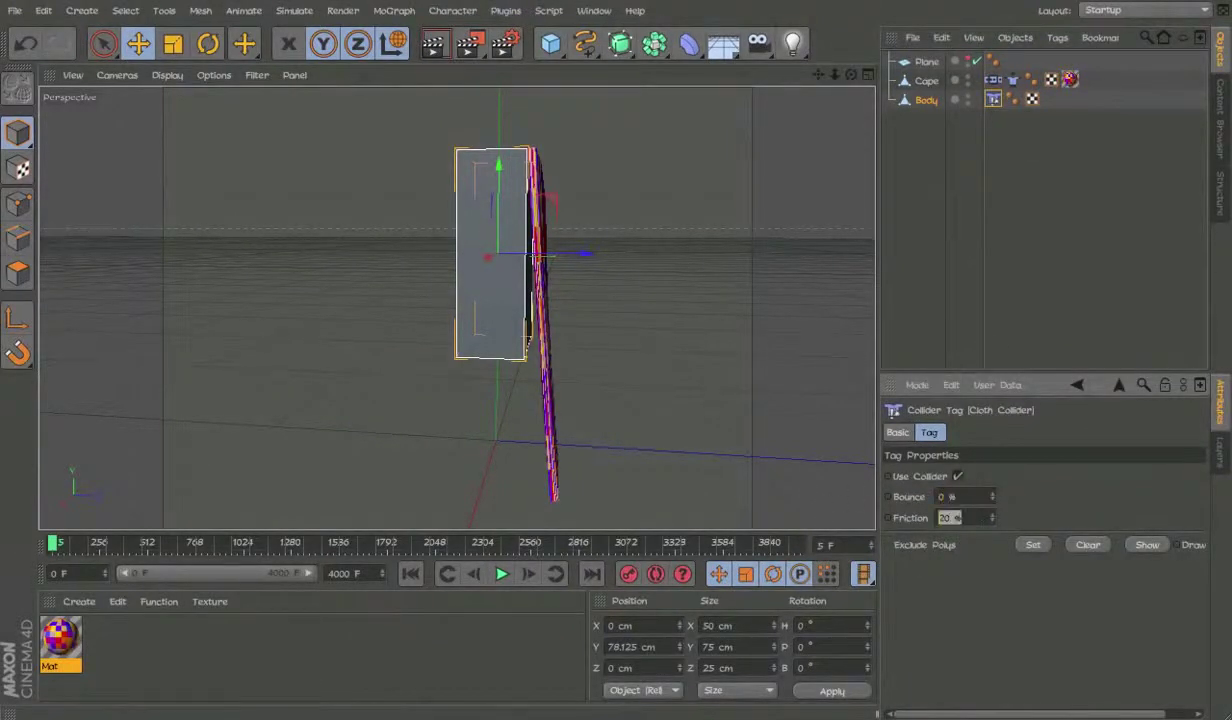
pyautogui.click(1001, 278)
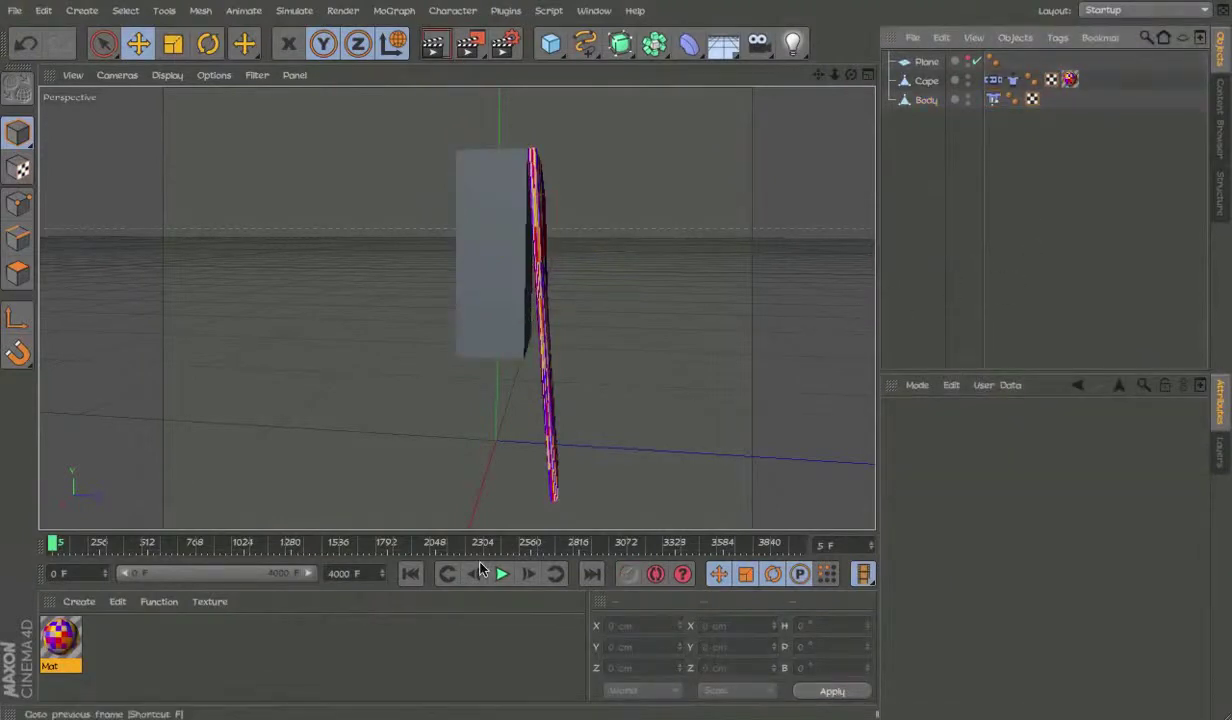
# Play the cloth simulation while moving the body to test the cape, undo the move, then rewind and stop playback.
pyautogui.press('F8')
pyautogui.click(476, 291)
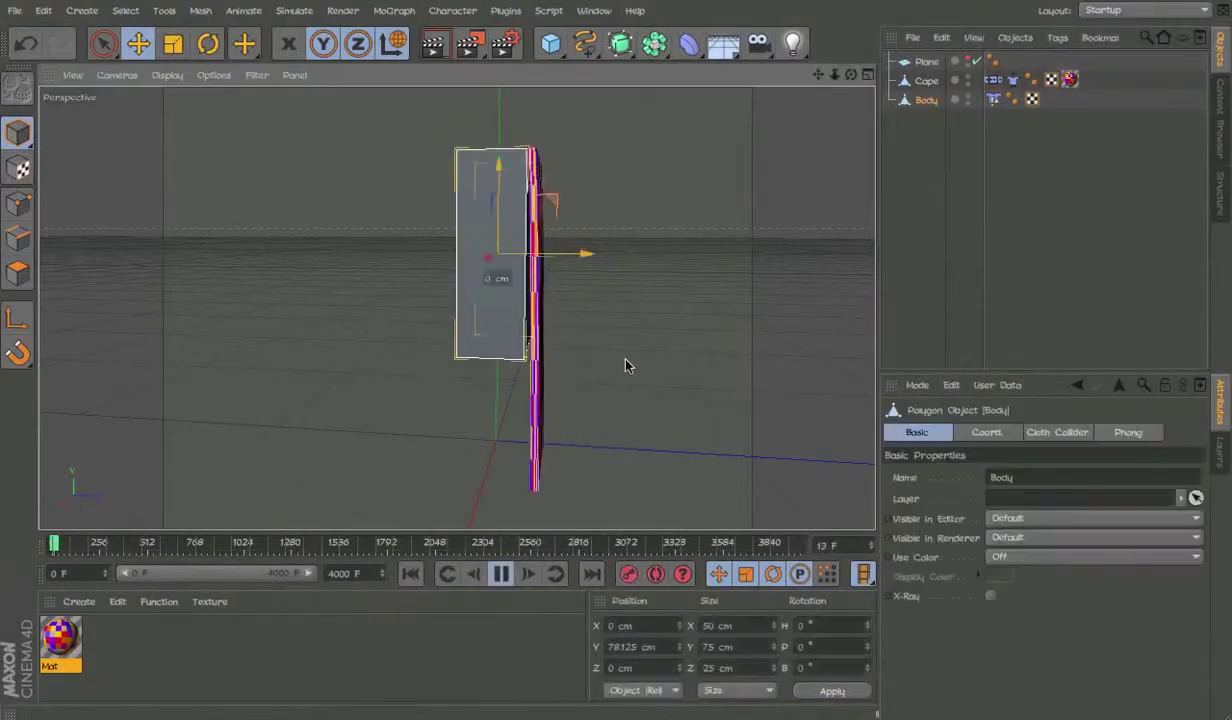
pyautogui.moveTo(483, 340); pyautogui.dragTo(572, 341)
pyautogui.hotkey('ctrl', 'z')
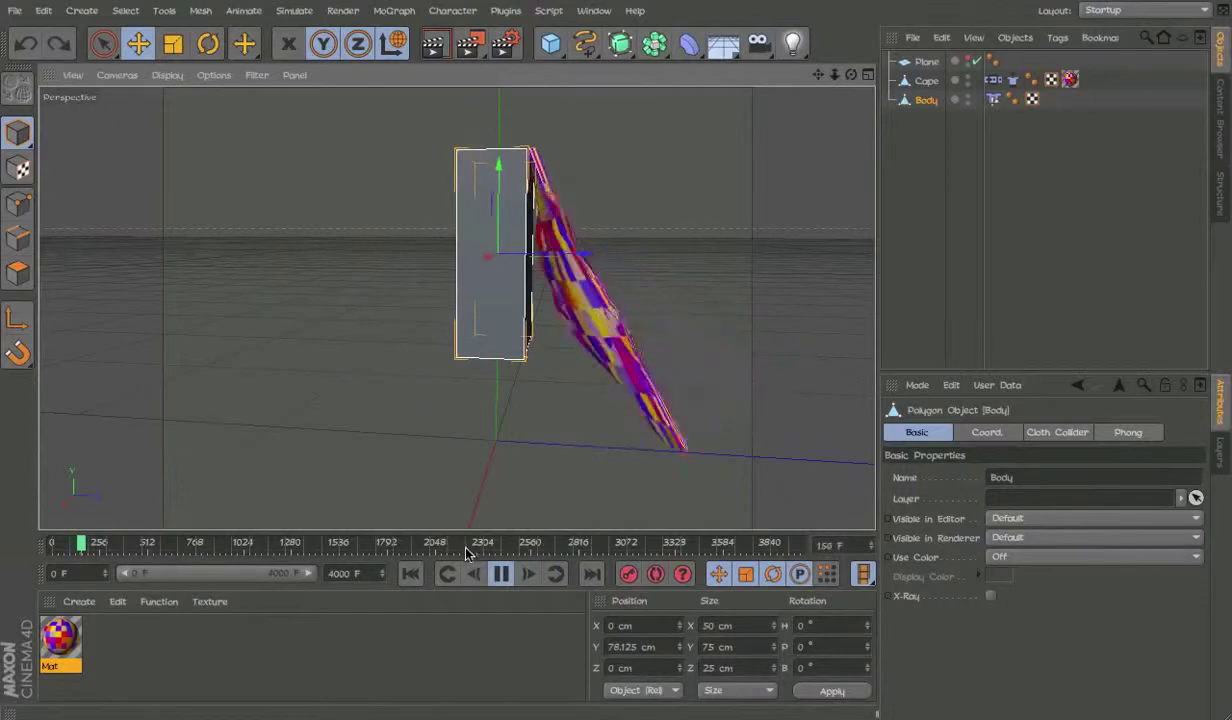
pyautogui.click(411, 574)
pyautogui.press('F8')
# Return the timeline to frame 0 and make the hidden Plane visible in the viewport.
pyautogui.click(925, 62)
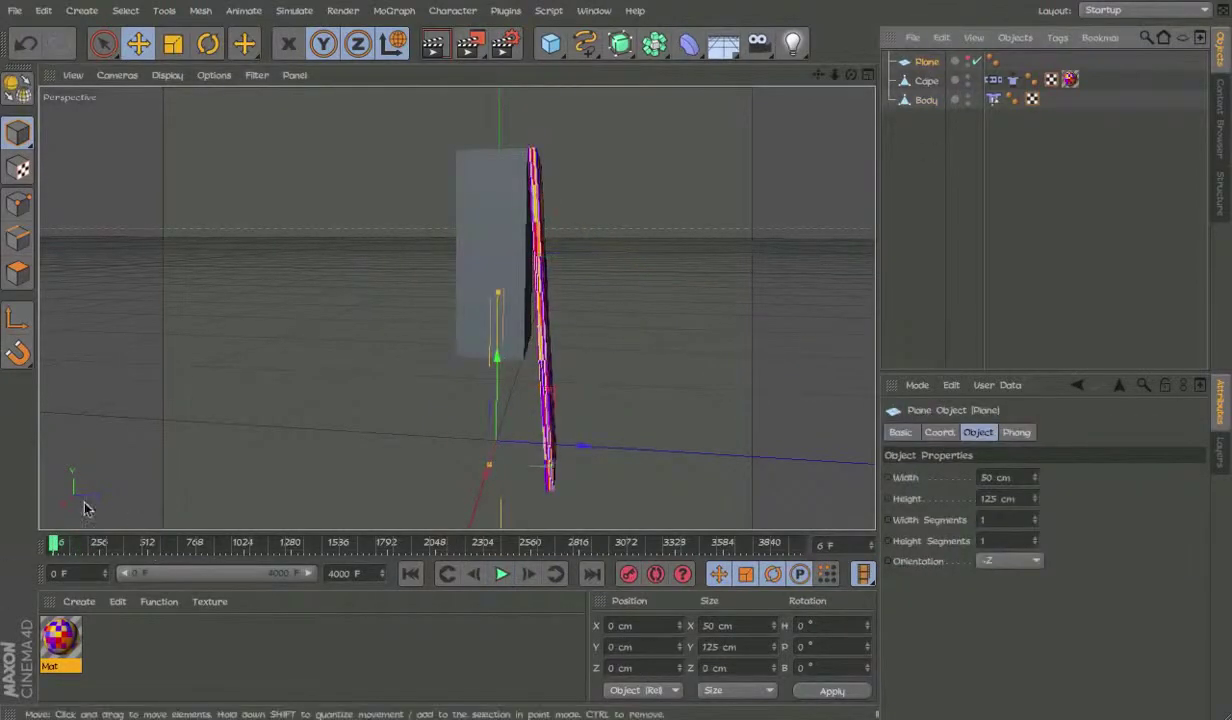
pyautogui.moveTo(92, 520); pyautogui.dragTo(50, 543)
pyautogui.hotkey('ctrl', 'z')
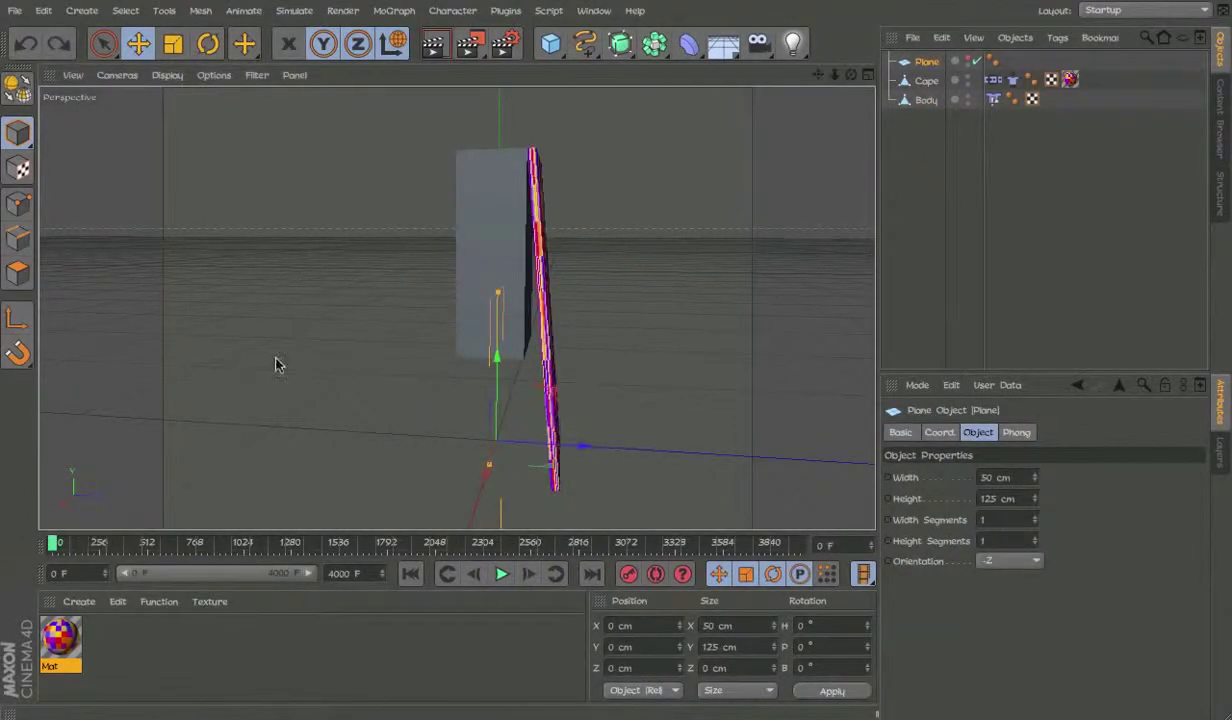
pyautogui.click(970, 61)
# Move the plane up and behind the cape, to about Y 68 cm and Z 44 cm.
pyautogui.keyDown('alt'); pyautogui.moveTo(456, 307); pyautogui.dragTo(338, 333); pyautogui.keyUp('alt')
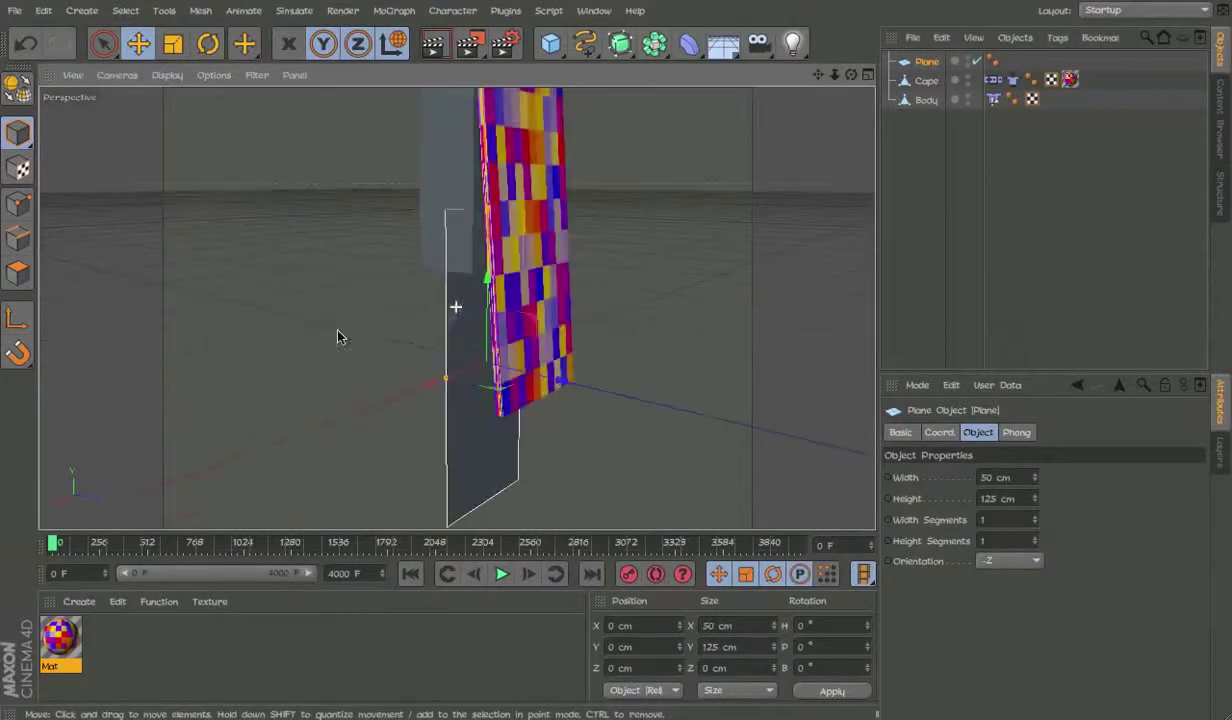
pyautogui.moveTo(559, 380); pyautogui.dragTo(706, 254)
pyautogui.hotkey('ctrl', 'z')
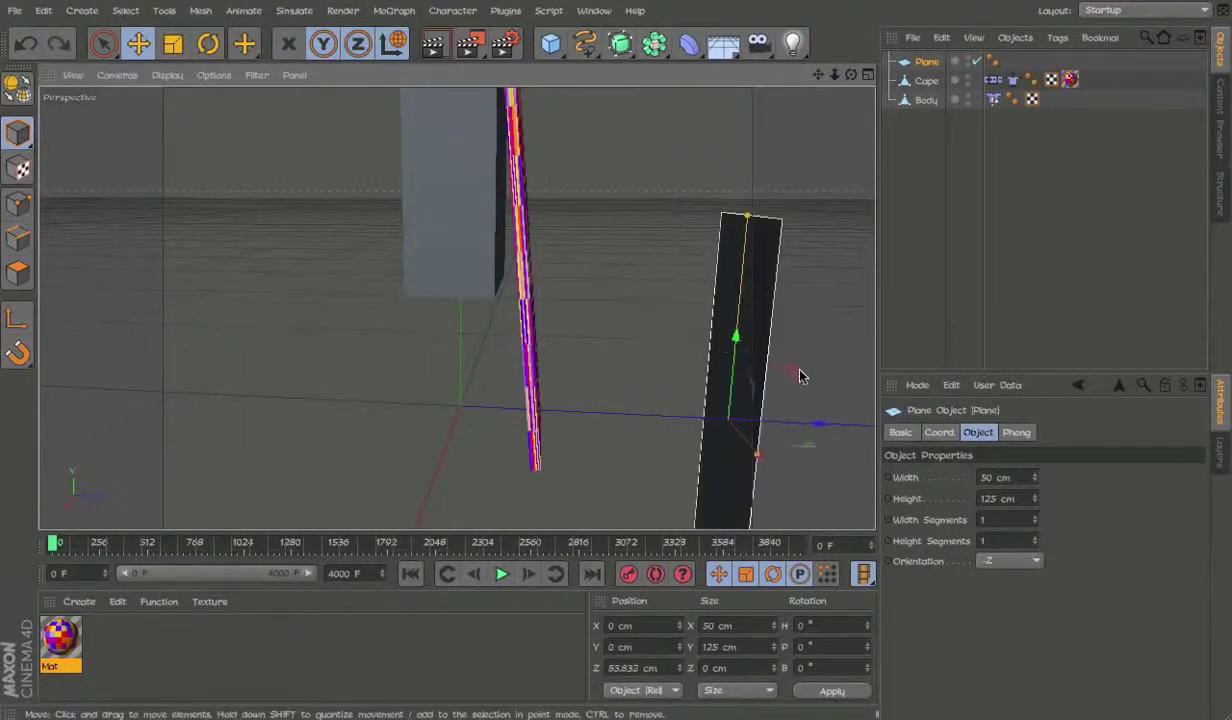
pyautogui.moveTo(798, 368); pyautogui.dragTo(670, 155)
pyautogui.keyDown('alt'); pyautogui.moveTo(666, 150); pyautogui.dragTo(641, 274, button='middle'); pyautogui.keyUp('alt')
# Tilt the plane away from the cape to a pitch of about 26.5° and place it at about Z 57 cm.
pyautogui.press('r')
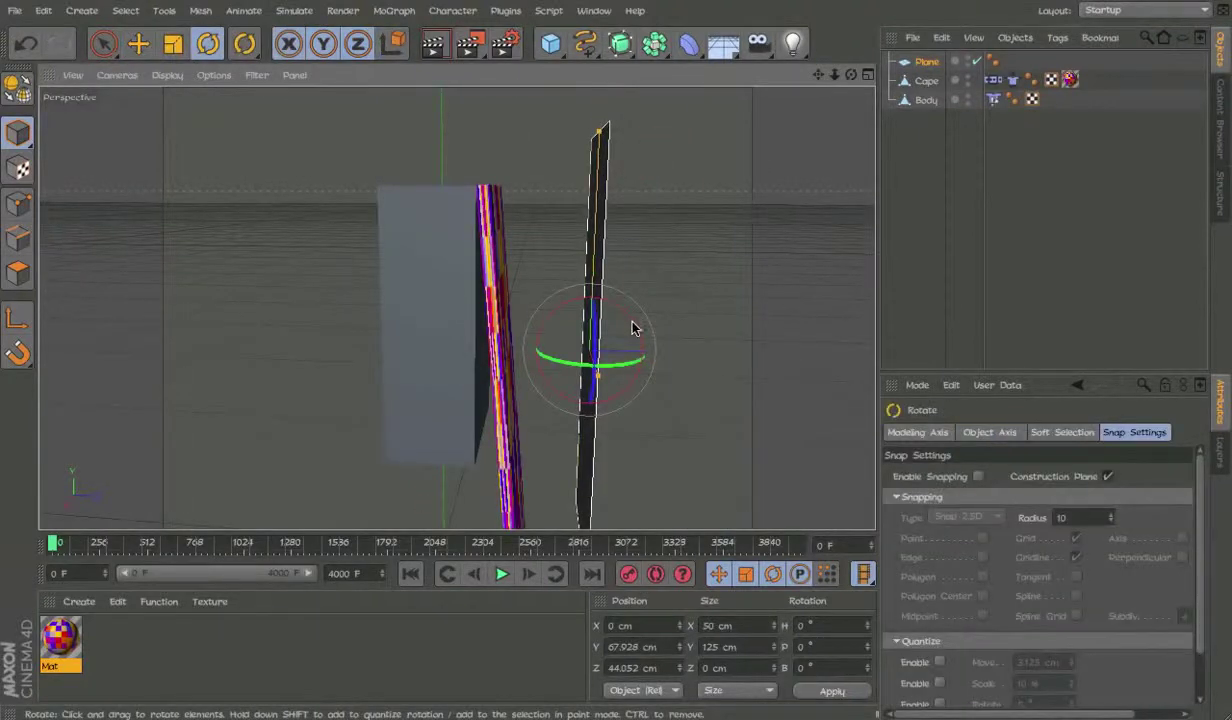
pyautogui.moveTo(632, 328); pyautogui.dragTo(708, 400)
pyautogui.press('e')
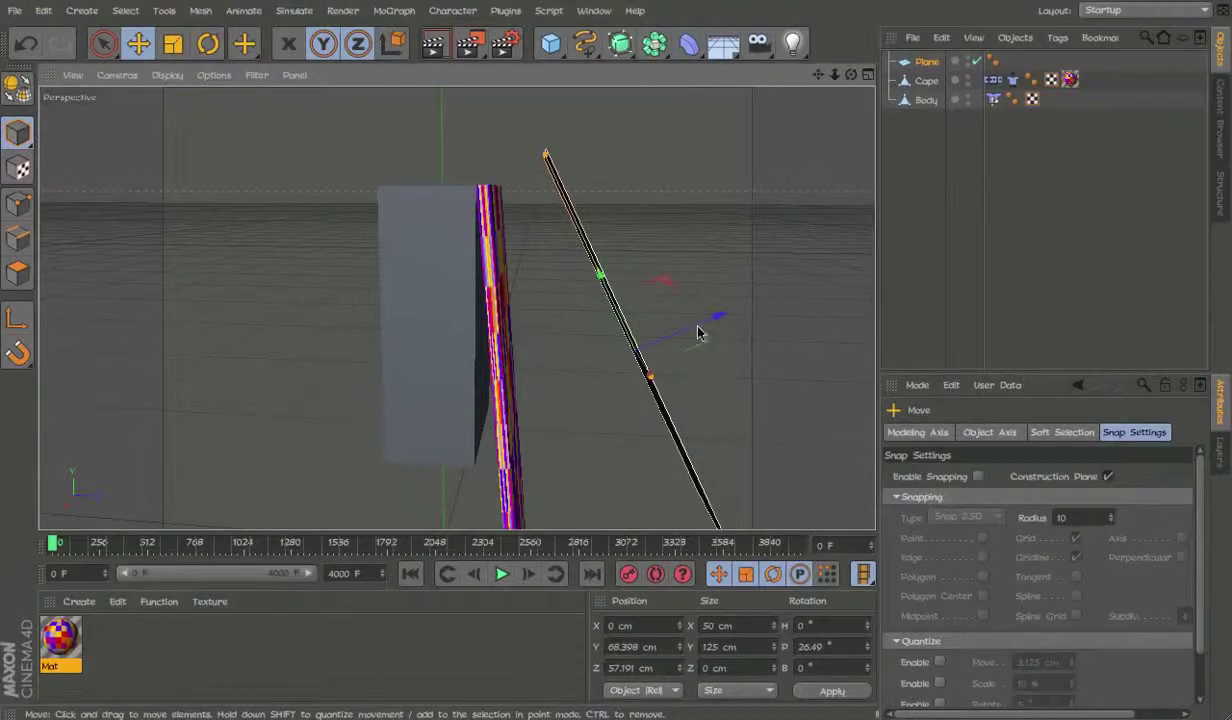
# Increase the plane's pitch to about 39° and shift it to about Y 71 cm and Z 65.5 cm.
pyautogui.scroll(4, 700, 333)
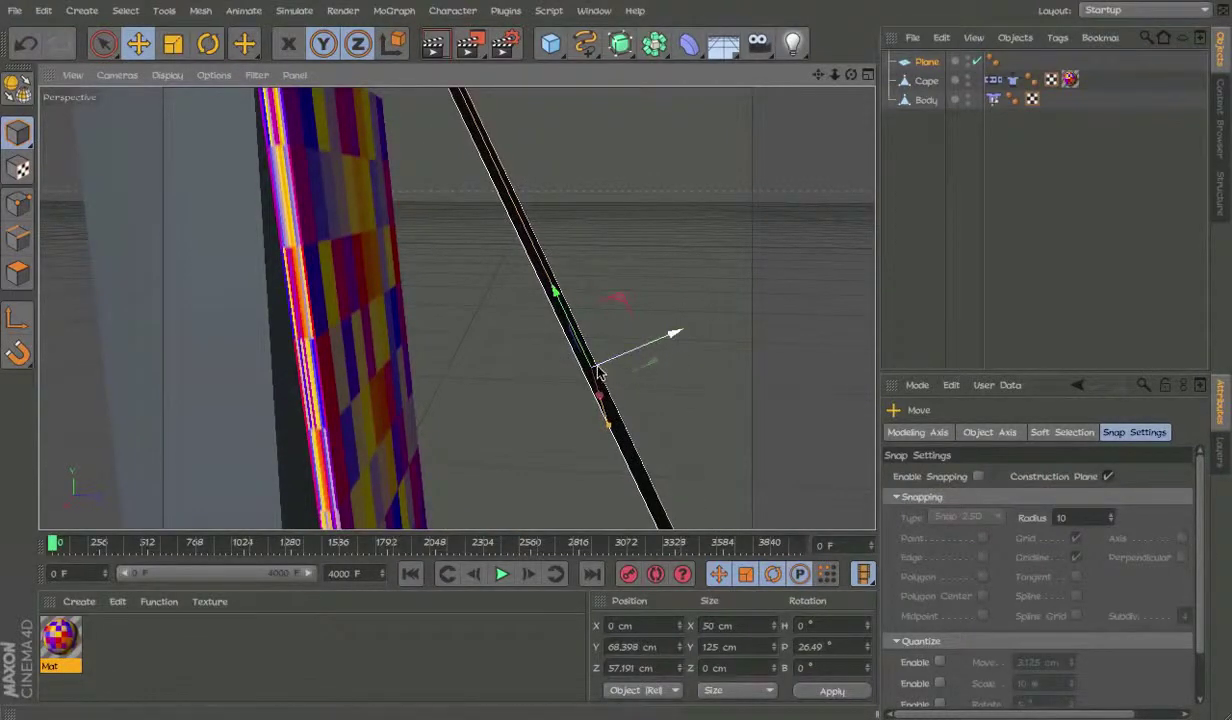
pyautogui.scroll(-5, 638, 345)
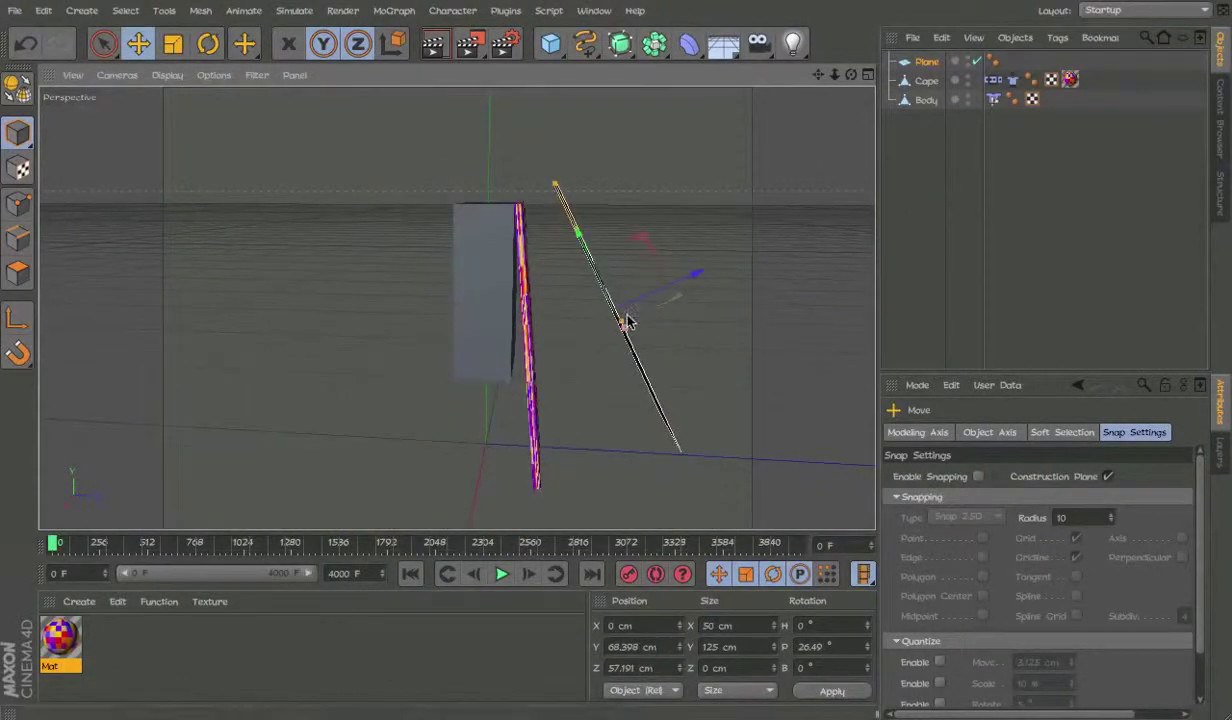
pyautogui.keyDown('alt'); pyautogui.moveTo(626, 321); pyautogui.dragTo(640, 290); pyautogui.keyUp('alt')
pyautogui.moveTo(636, 245); pyautogui.dragTo(665, 270)
pyautogui.press('r')
pyautogui.press('e')
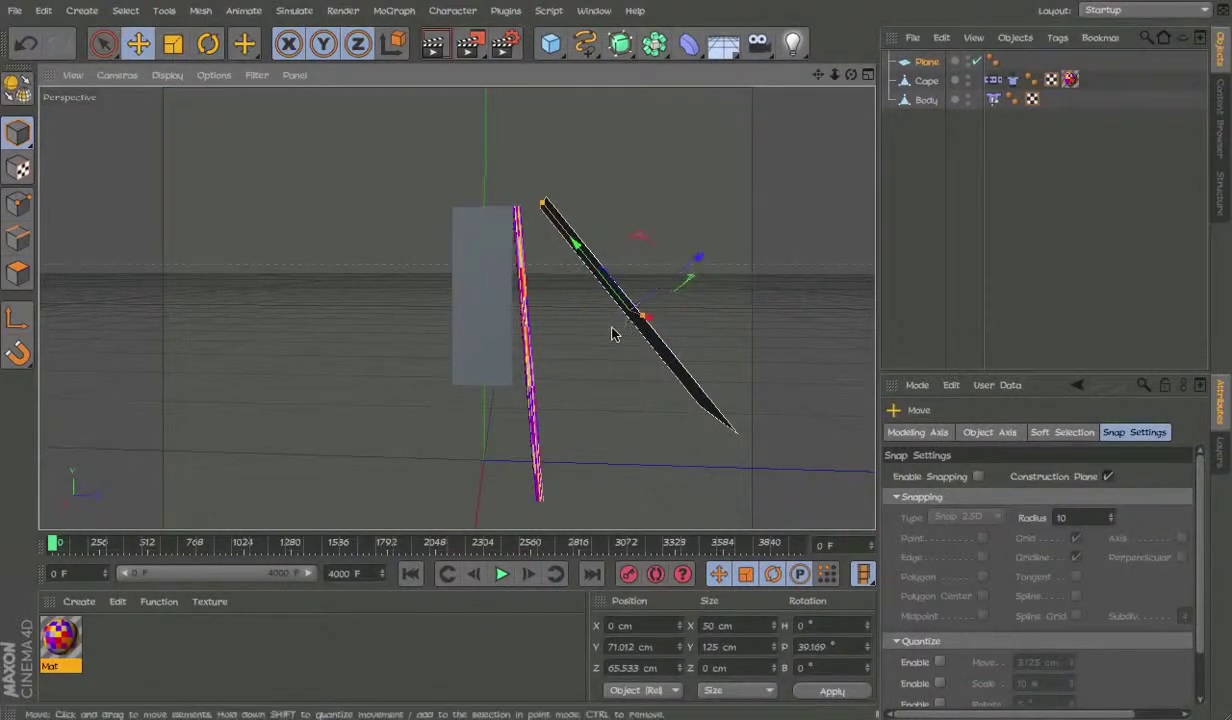
# Tilt the plane to about 42° and bring its upper edge close to the cape's top, at about Y 74 cm and Z 59 cm.
pyautogui.moveTo(699, 264); pyautogui.dragTo(705, 257)
pyautogui.press('r')
pyautogui.moveTo(694, 300); pyautogui.dragTo(692, 276)
pyautogui.press('e')
pyautogui.click(692, 267)
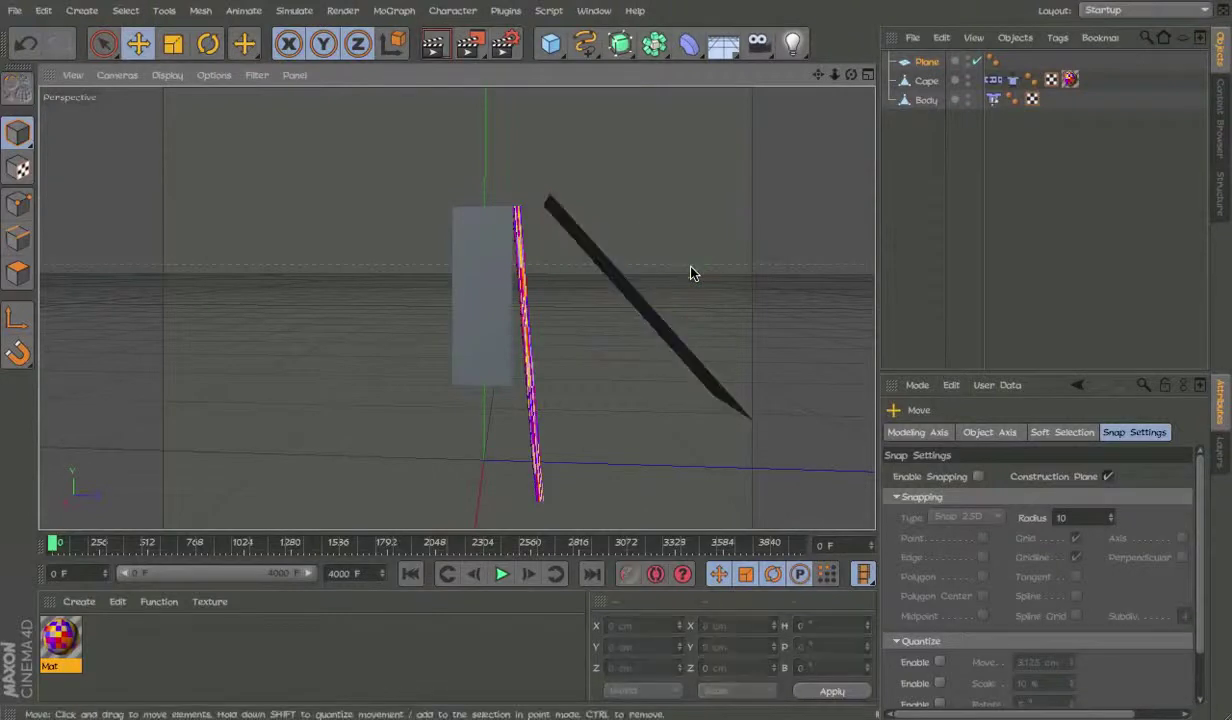
pyautogui.click(655, 322)
pyautogui.click(668, 327)
pyautogui.click(669, 327)
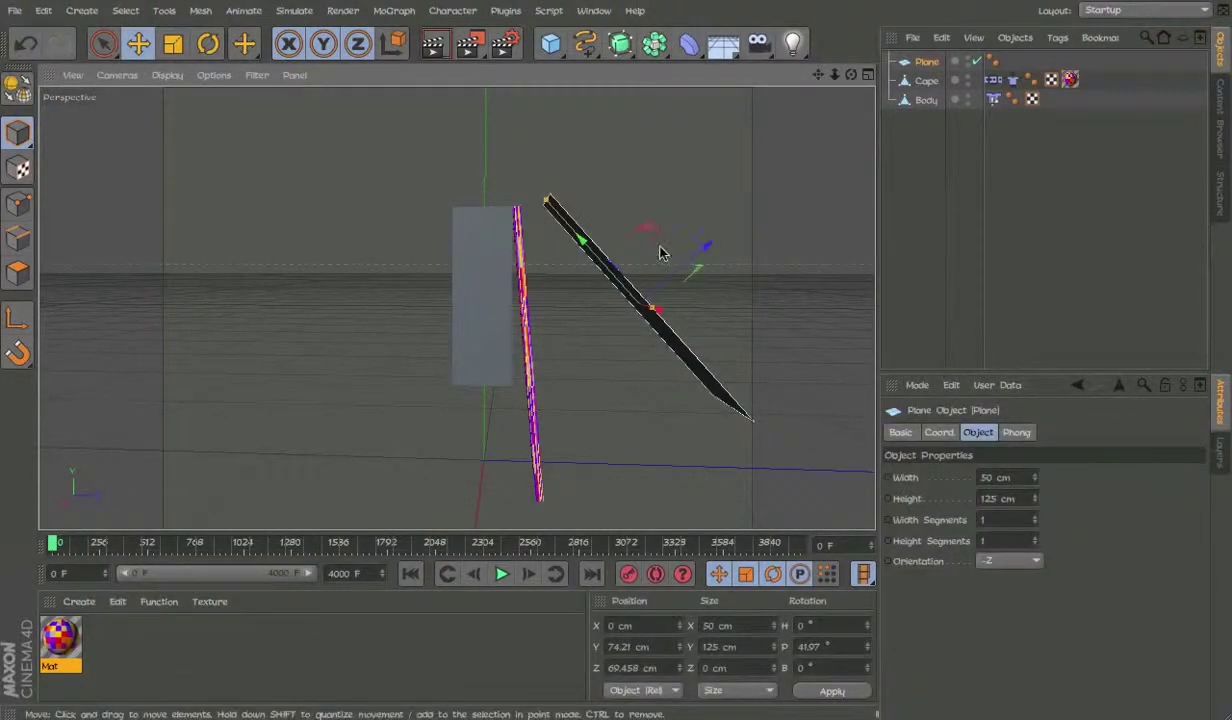
pyautogui.moveTo(658, 255); pyautogui.dragTo(619, 234)
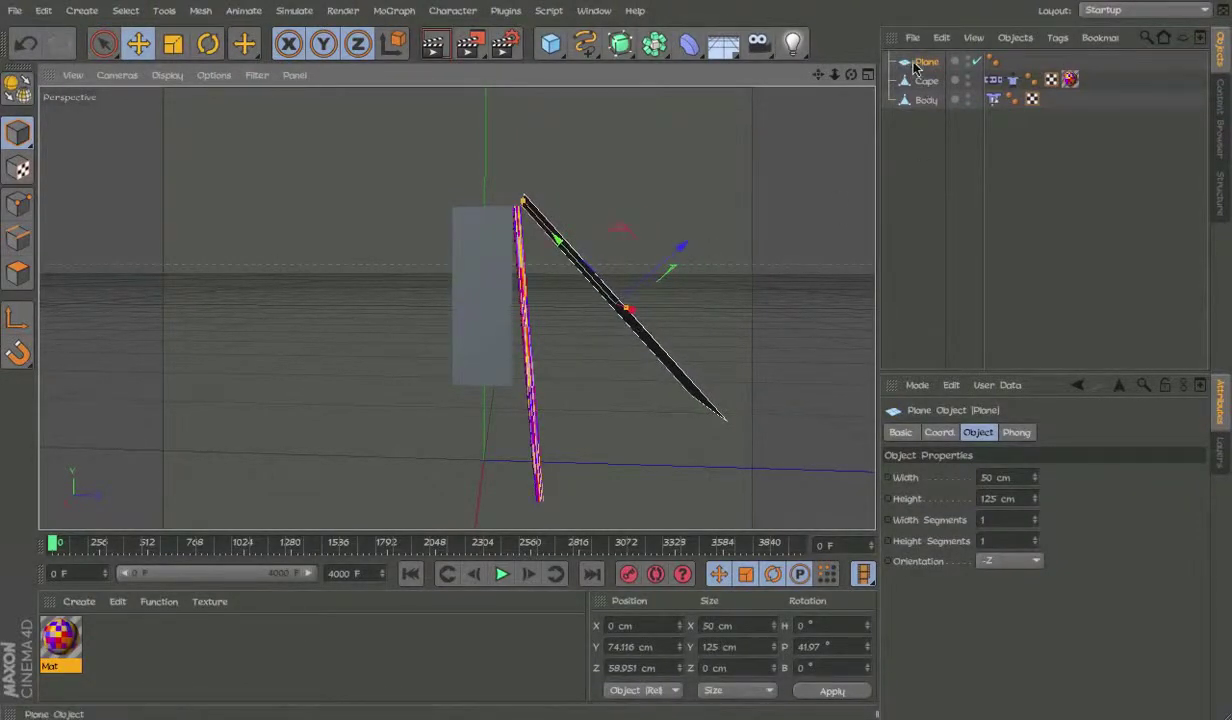
# Add a Cloth Collider tag to the plane with bounce and friction set to 0 %.
pyautogui.keyDown('alt'); pyautogui.moveTo(569, 333); pyautogui.dragTo(473, 333); pyautogui.keyUp('alt')
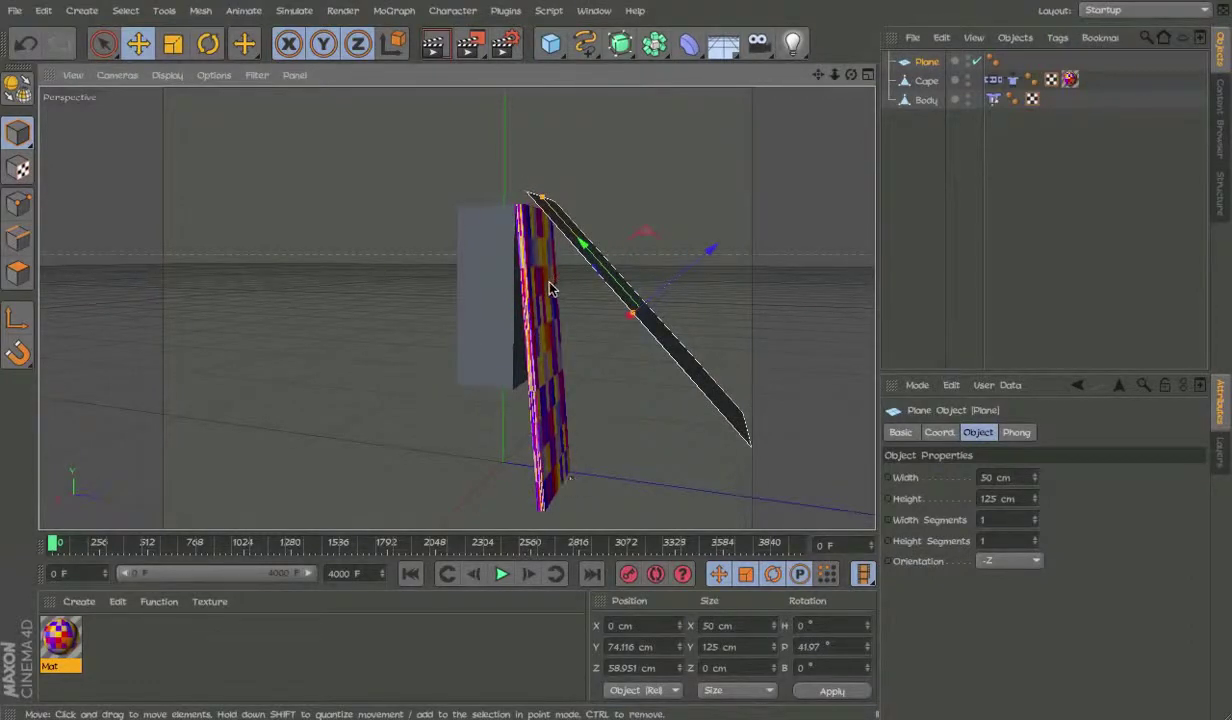
pyautogui.rightClick(922, 62)
pyautogui.moveTo(955, 172)
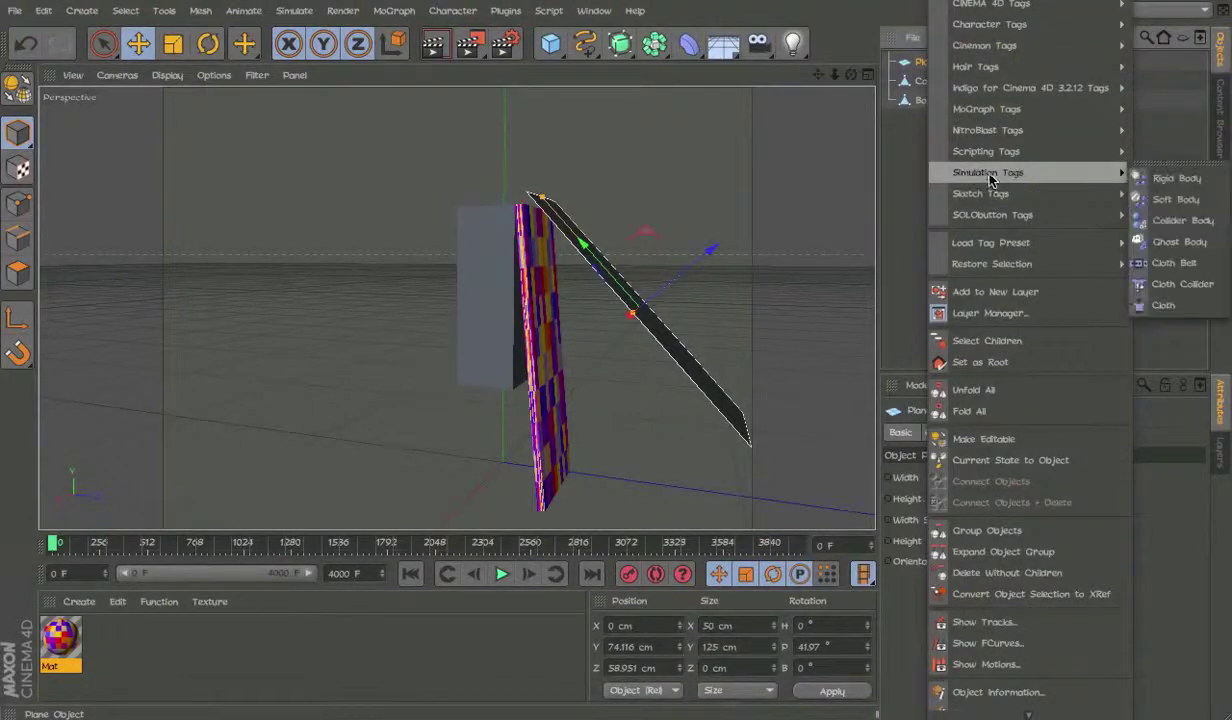
pyautogui.click(1112, 278)
pyautogui.click(966, 497)
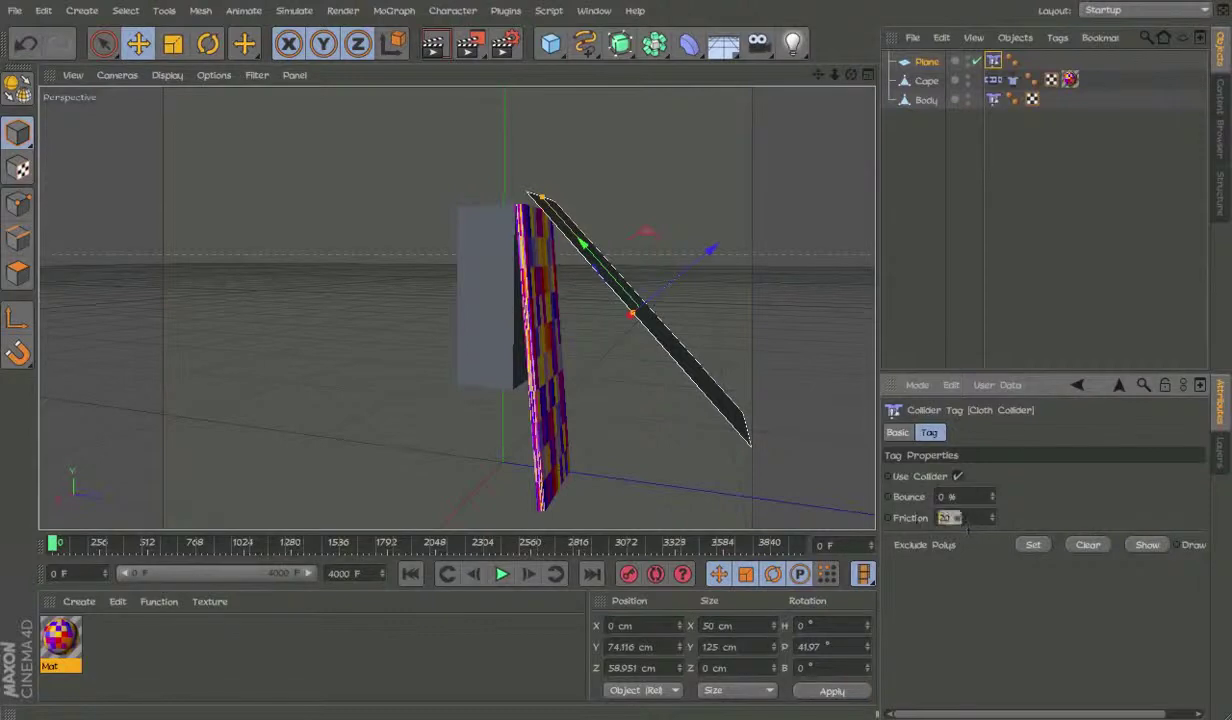
pyautogui.write('0')
pyautogui.press('Return')
pyautogui.click(934, 324)
# Make the plane a child of the Body object and widen the object names column in the hierarchy.
pyautogui.click(927, 63)
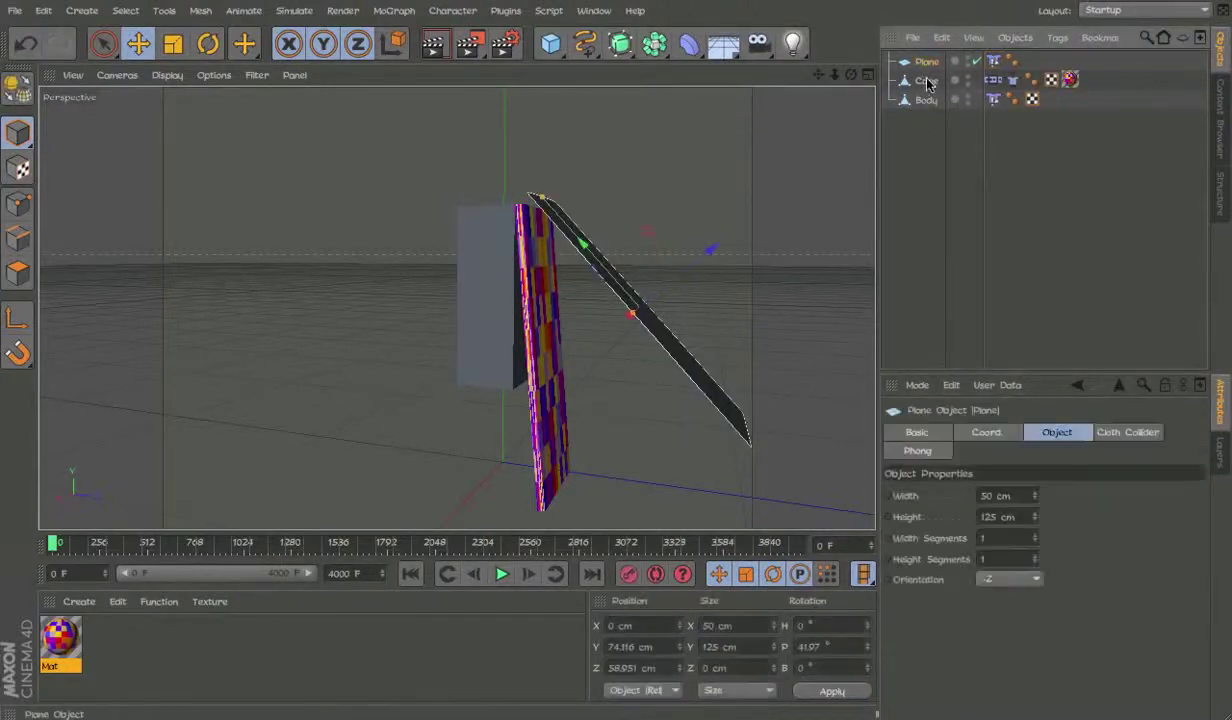
pyautogui.keyDown('alt'); pyautogui.moveTo(720, 265); pyautogui.dragTo(550, 288); pyautogui.keyUp('alt')
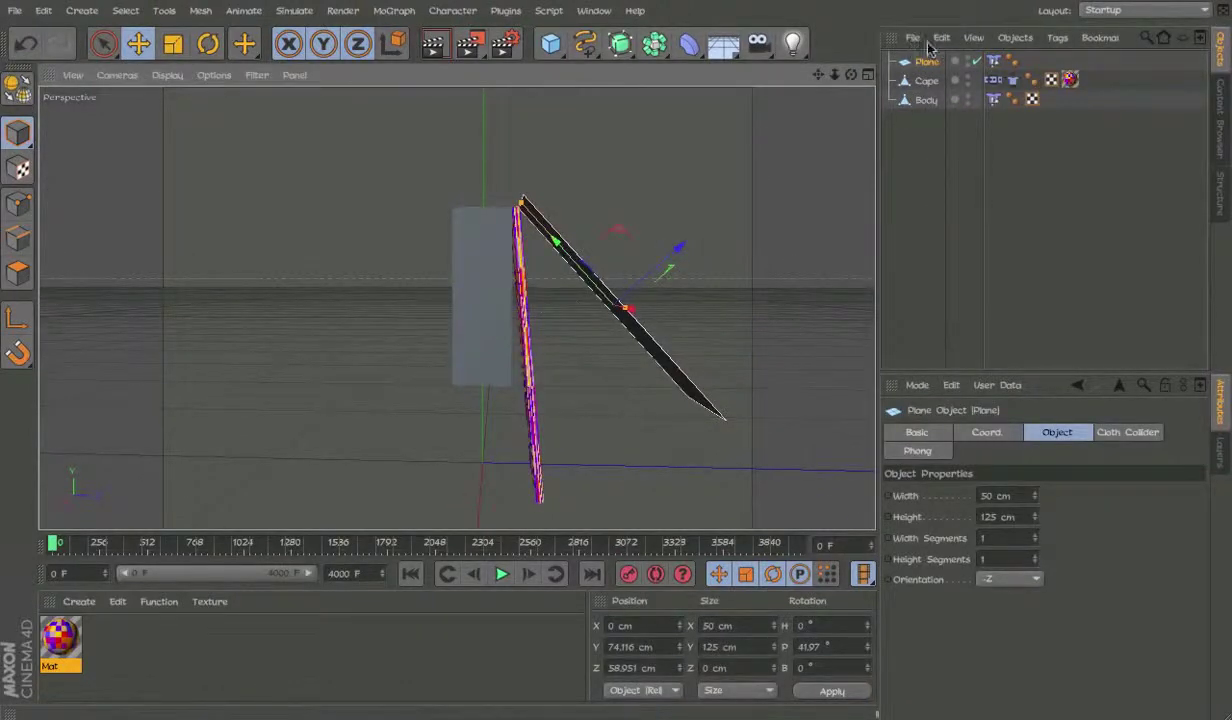
pyautogui.moveTo(927, 104); pyautogui.dragTo(928, 102)
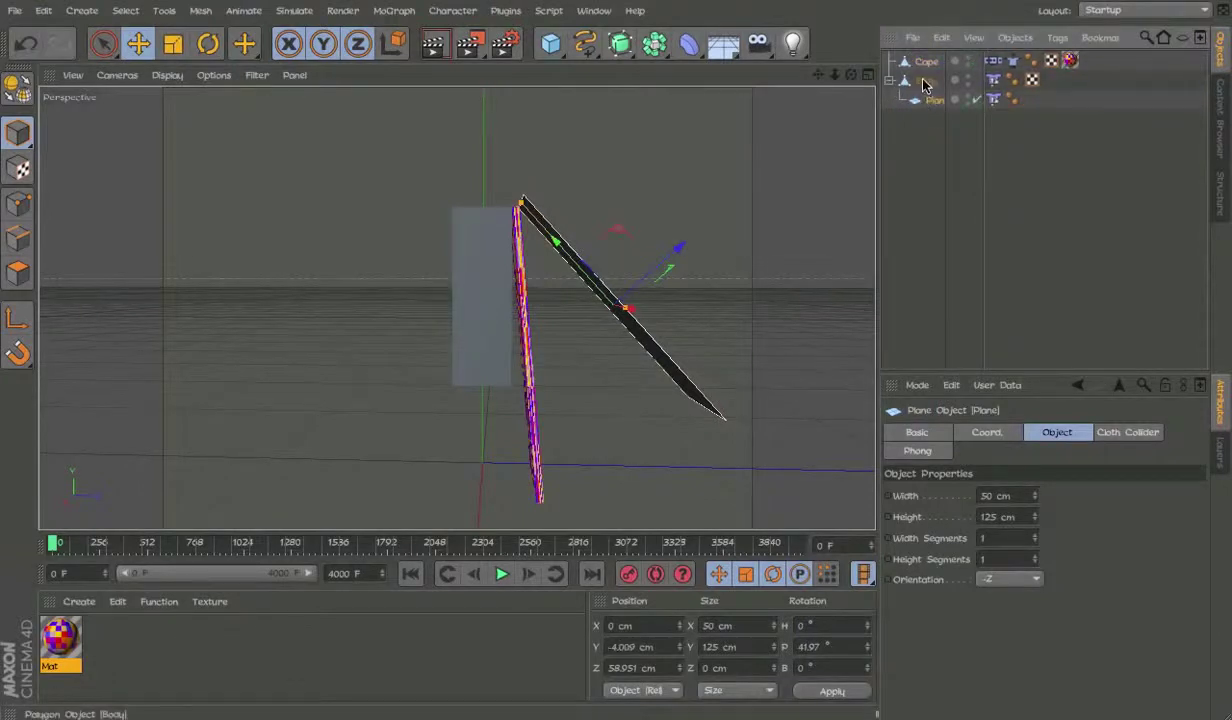
pyautogui.click(924, 82)
pyautogui.click(932, 101)
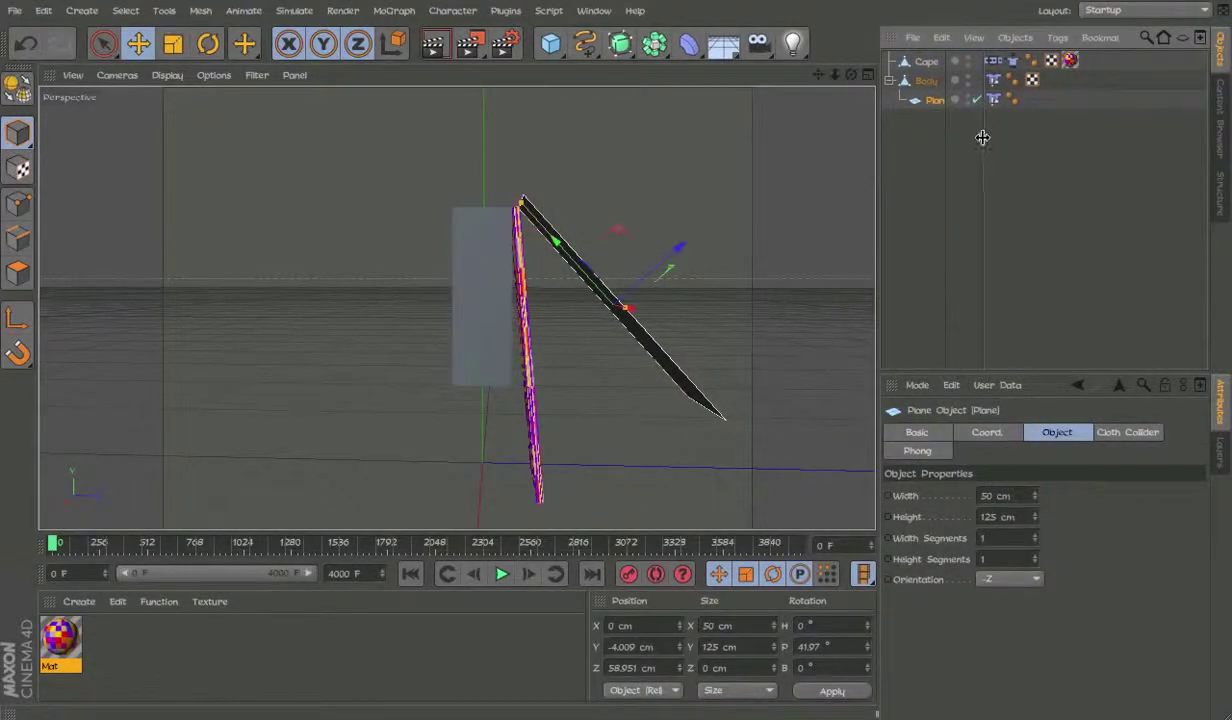
pyautogui.moveTo(983, 138); pyautogui.dragTo(993, 138)
# Play the simulation while moving the body to test the cape against the plane collider, and stop playback.
pyautogui.click(926, 81)
pyautogui.click(719, 382)
pyautogui.press('F8')
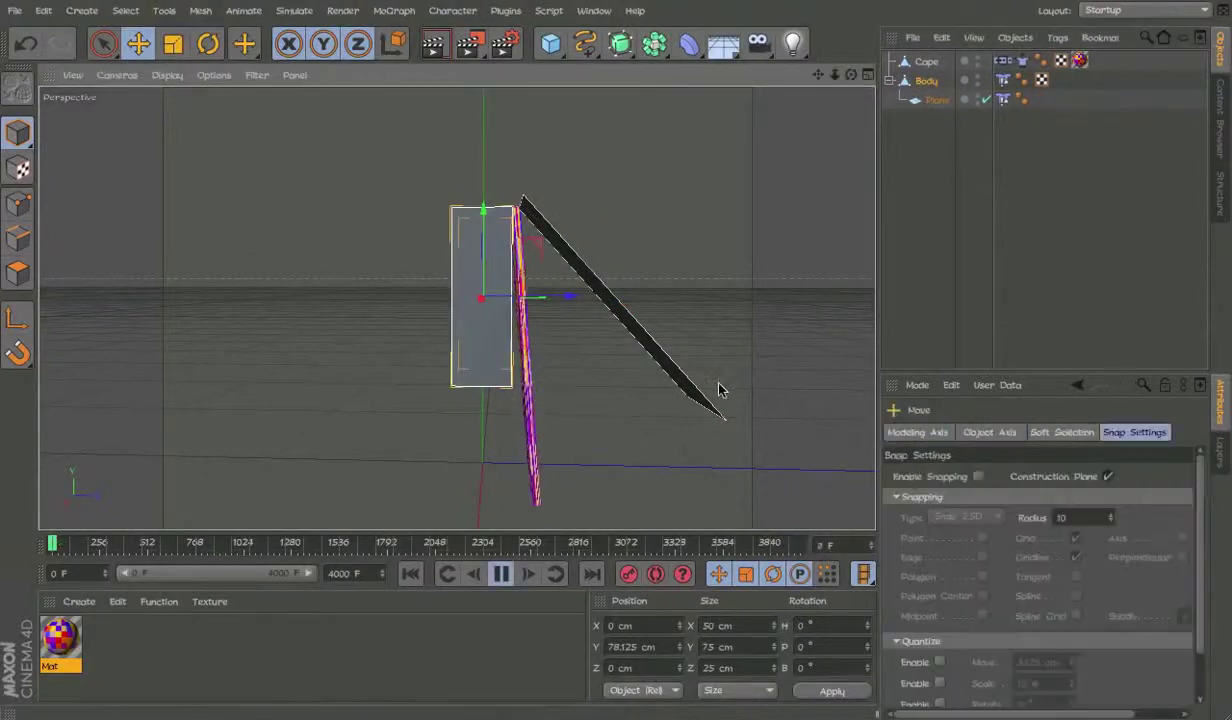
pyautogui.moveTo(718, 384)
pyautogui.mouseDown()
pyautogui.moveTo(566, 404)
pyautogui.moveTo(800, 393)
pyautogui.moveTo(729, 407)
pyautogui.moveTo(868, 410)
pyautogui.moveTo(748, 412)
pyautogui.moveTo(860, 400)
pyautogui.moveTo(828, 392)
pyautogui.moveTo(773, 407)
pyautogui.moveTo(700, 400)
pyautogui.mouseUp()
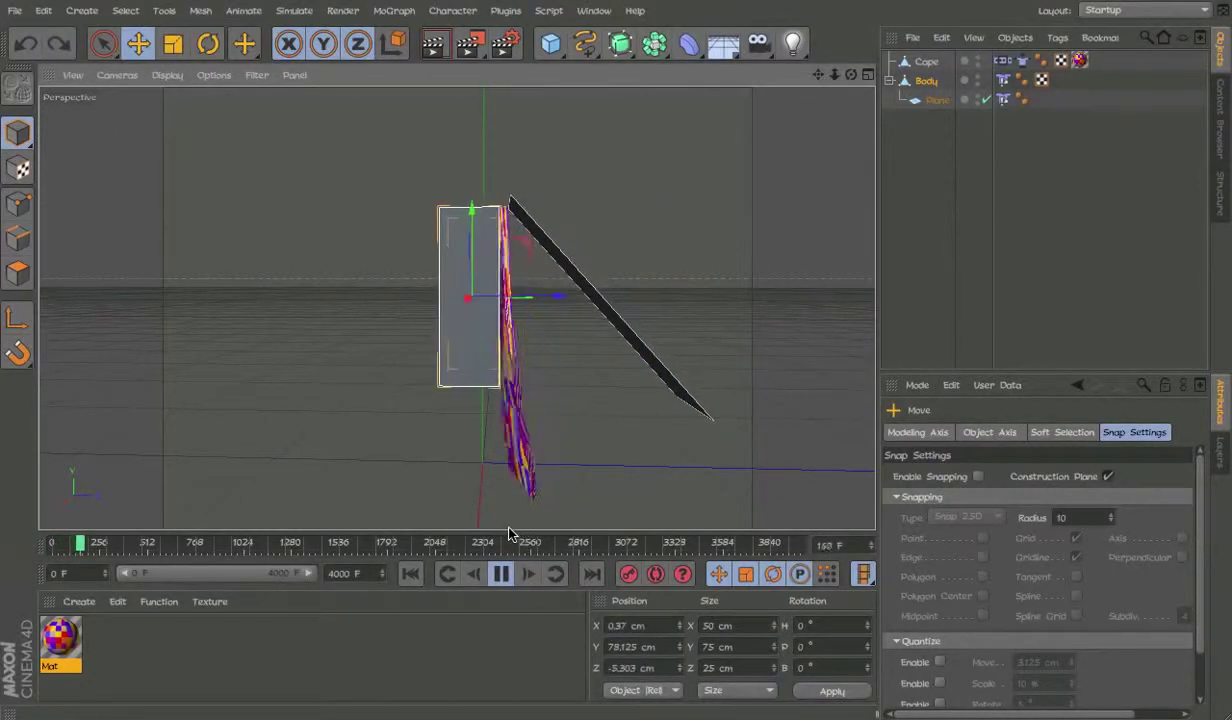
pyautogui.press('F8')
# Flip the plane 180° to a pitch of 221.97° and return the timeline to frame 0.
pyautogui.click(634, 325)
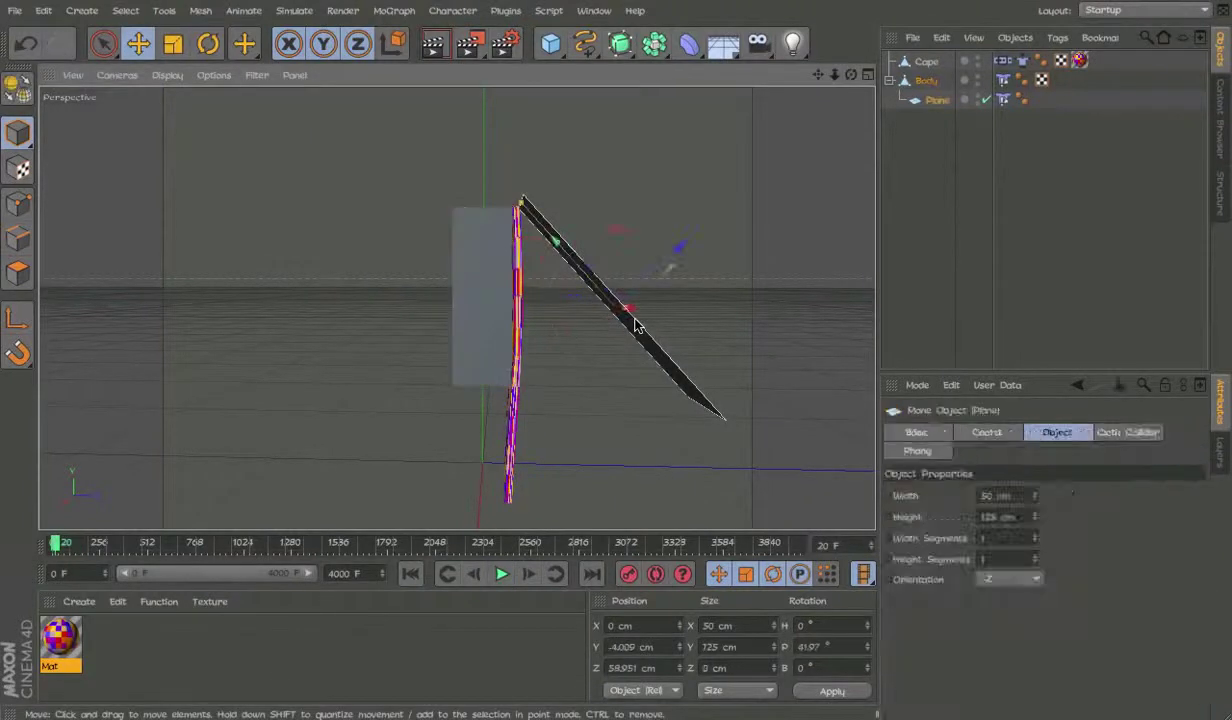
pyautogui.press('r')
pyautogui.moveTo(660, 318); pyautogui.dragTo(373, 194)
pyautogui.moveTo(55, 543); pyautogui.dragTo(2, 548)
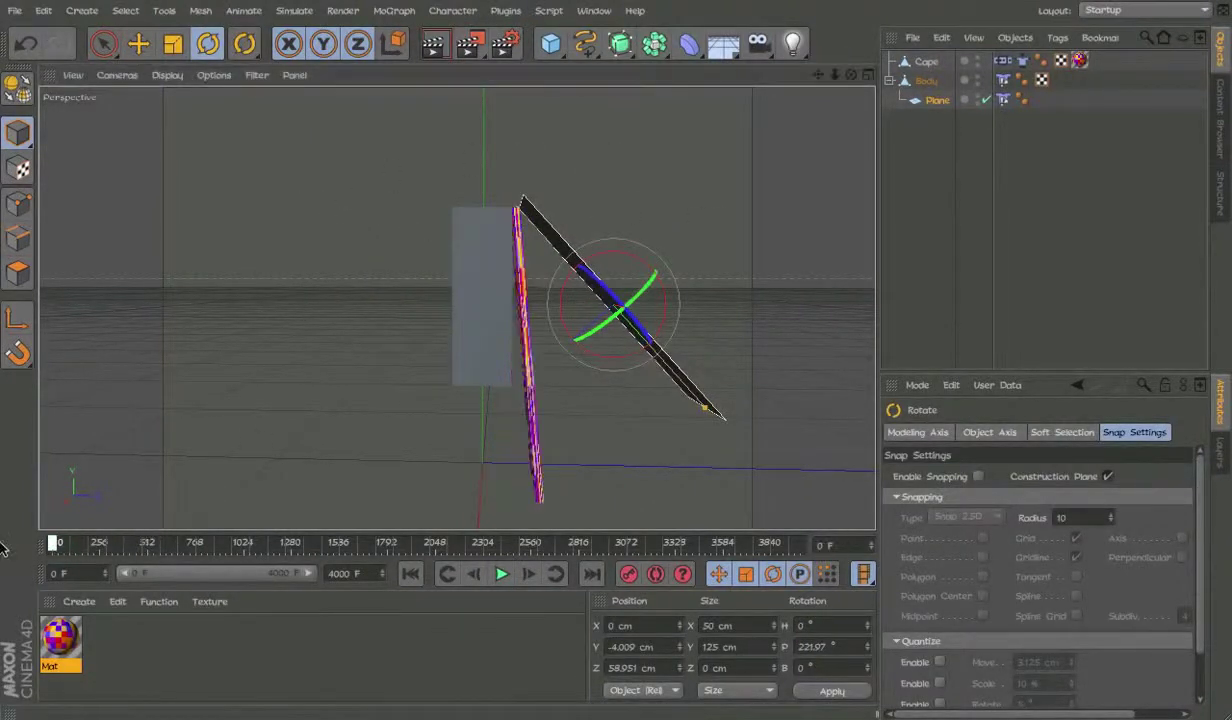
# Test the flipped plane collider by playing the simulation while moving the body, undo the move, and rewind and stop playback.
pyautogui.press('F8')
pyautogui.click(926, 80)
pyautogui.press('e')
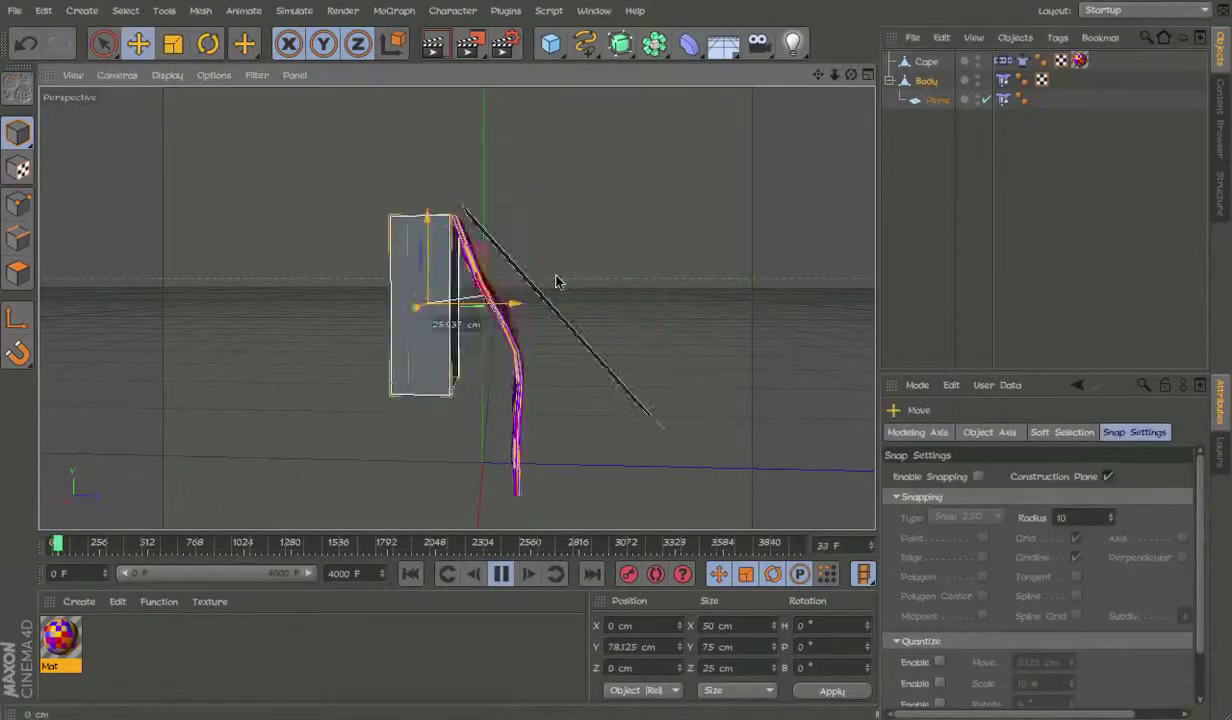
pyautogui.moveTo(557, 281); pyautogui.dragTo(664, 343)
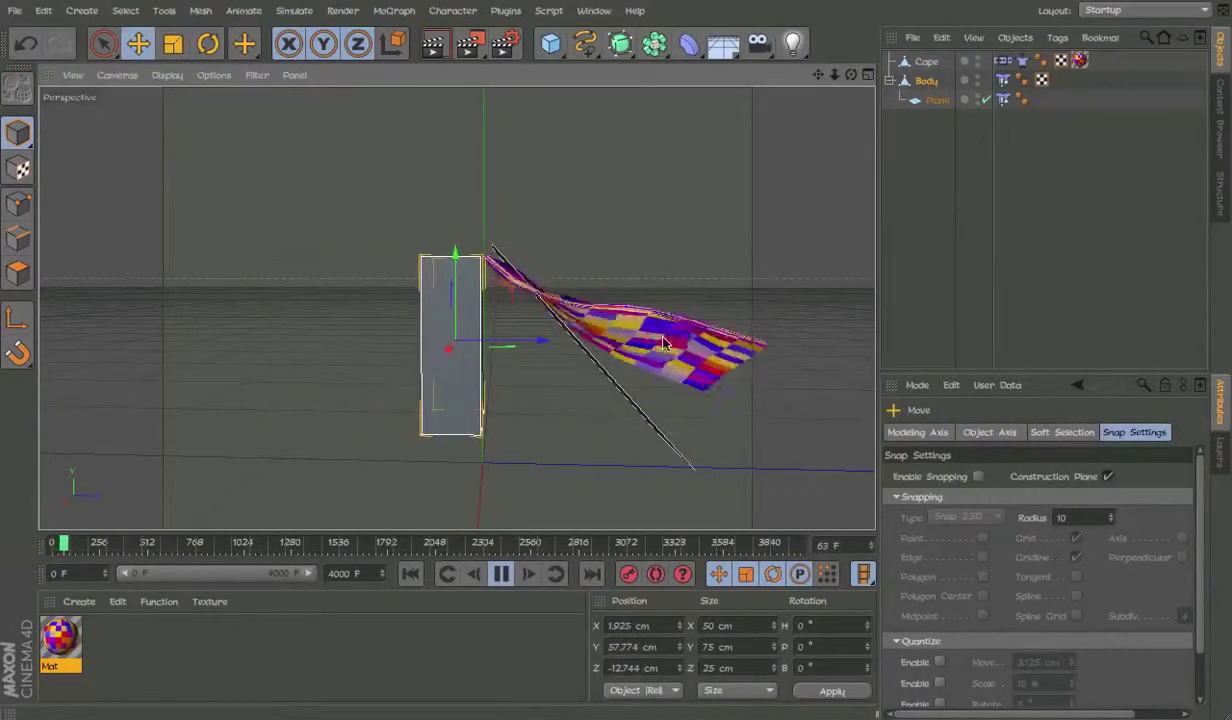
pyautogui.hotkey('ctrl', 'z')
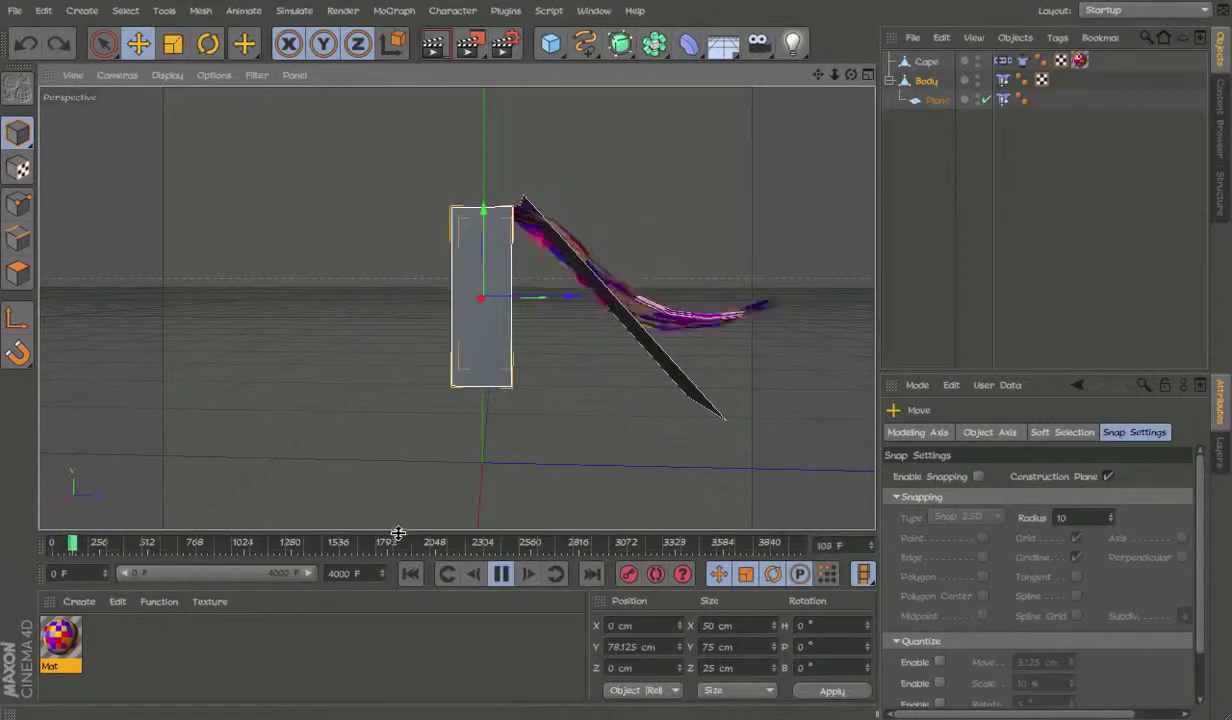
pyautogui.click(410, 574)
pyautogui.press('F8')
# Rotate the plane back to a pitch of 41.97° and return the timeline to frame 0.
pyautogui.click(940, 103)
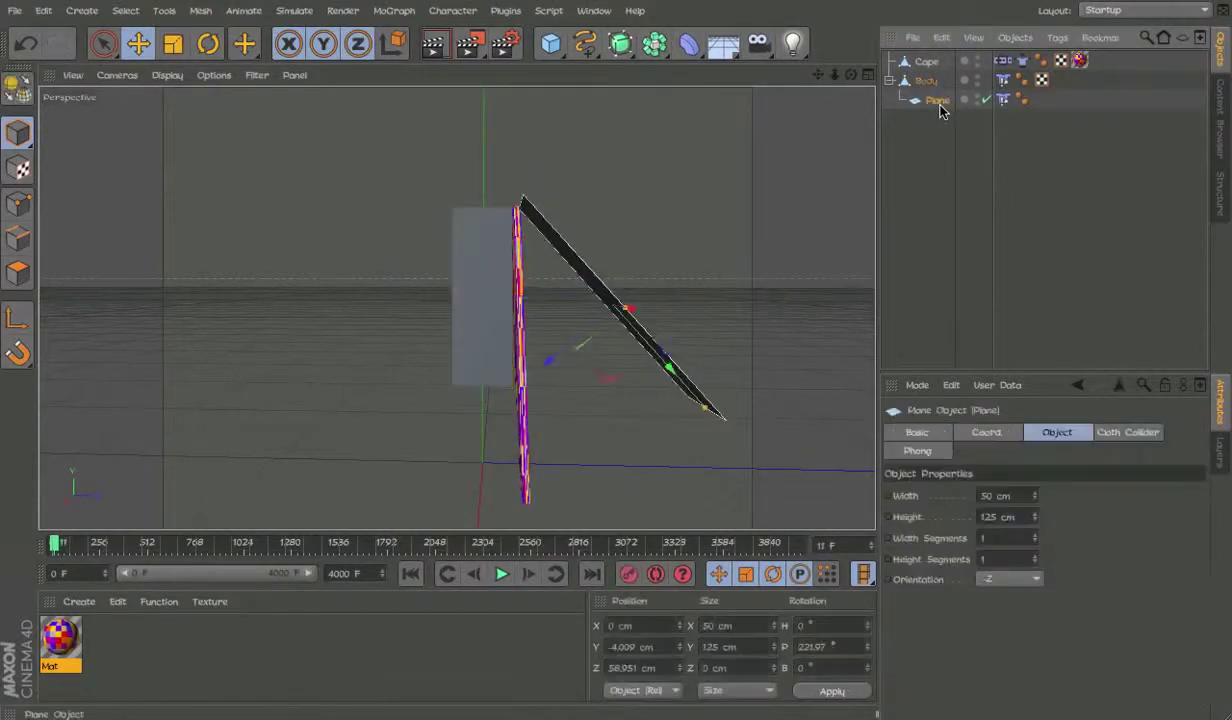
pyautogui.press('r')
pyautogui.moveTo(655, 322); pyautogui.dragTo(433, 293)
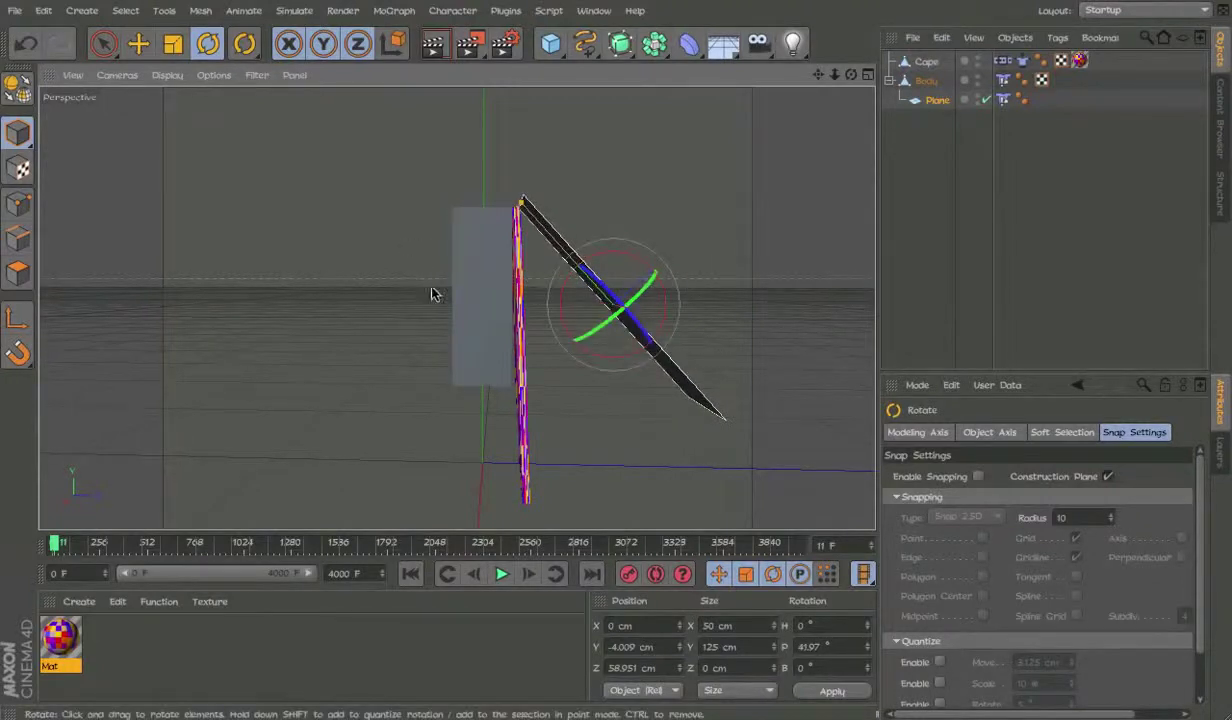
pyautogui.hotkey('shift', 'f')
pyautogui.press('e')
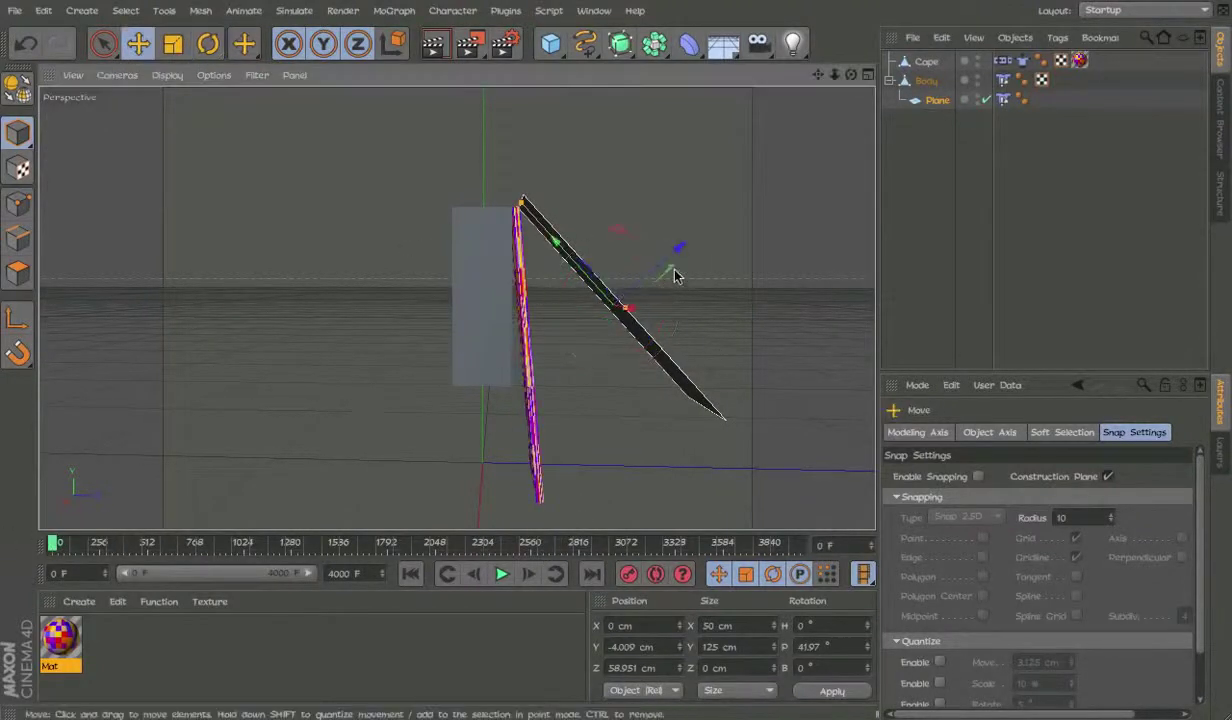
# Duplicate the tilted plane collider and rotate the copy to a pitch of -178.03°.
pyautogui.hotkey('ctrl', 'c')
pyautogui.hotkey('ctrl', 'v')
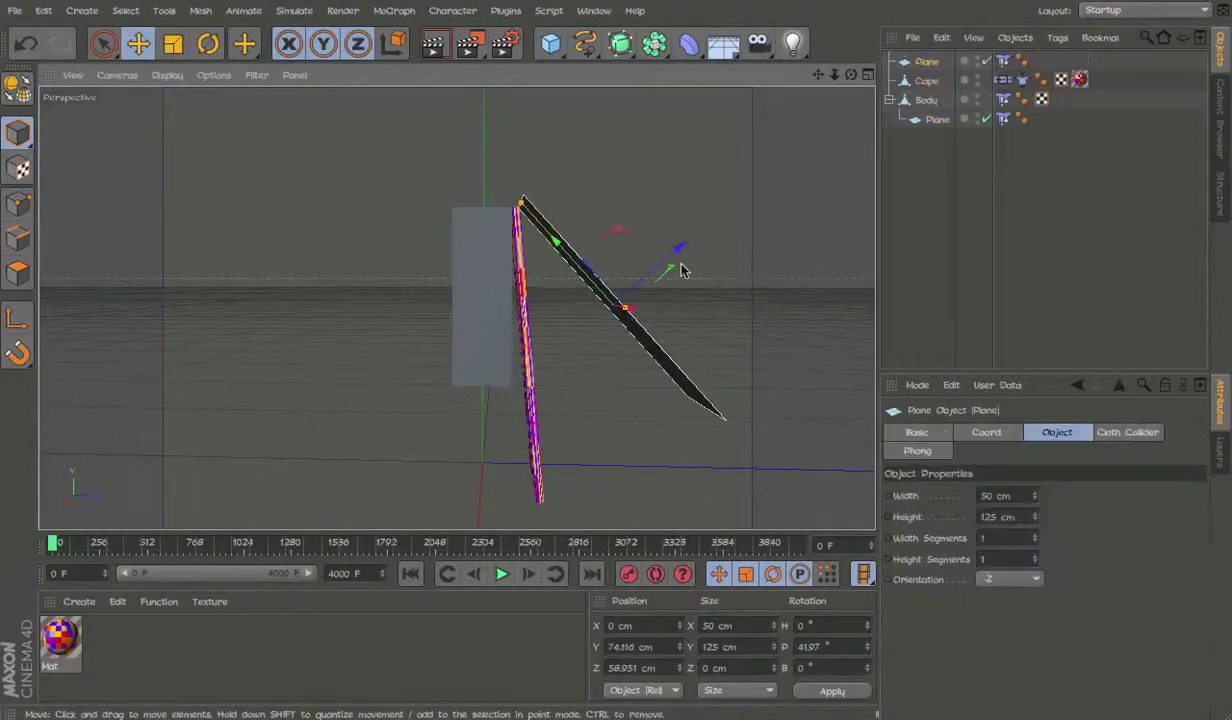
pyautogui.press('r')
pyautogui.moveTo(668, 290); pyautogui.dragTo(415, 345)
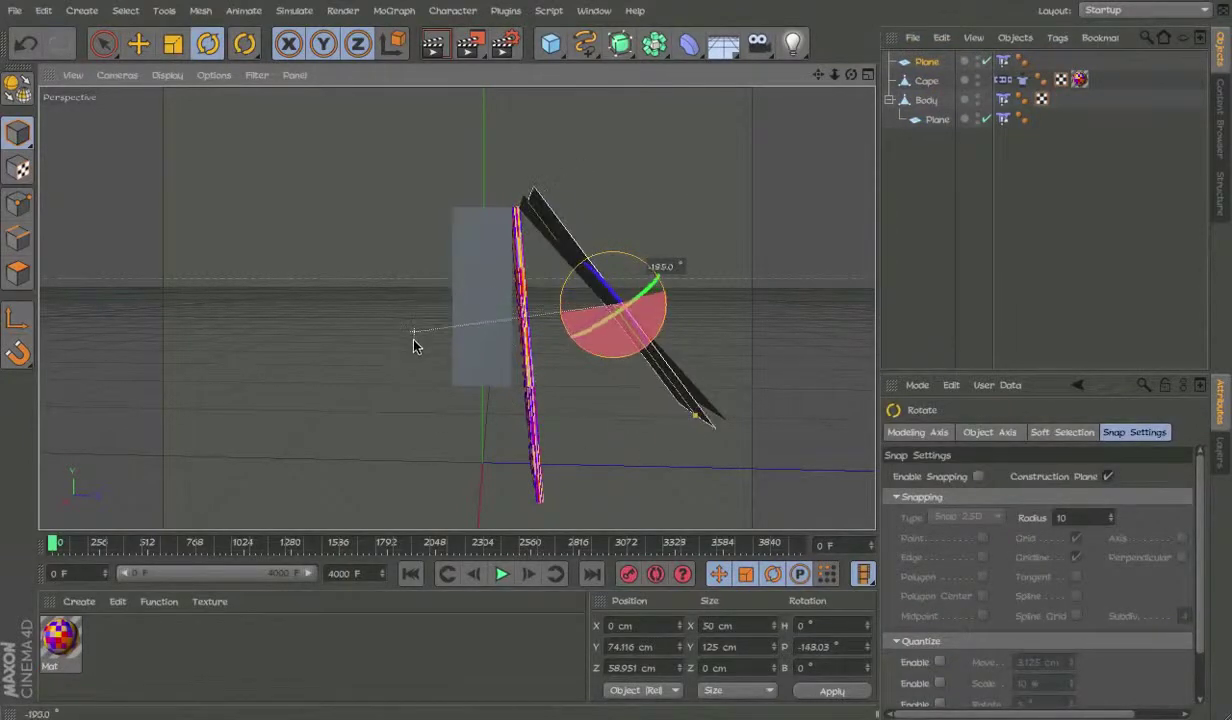
pyautogui.moveTo(425, 261); pyautogui.dragTo(448, 231)
pyautogui.press('e')
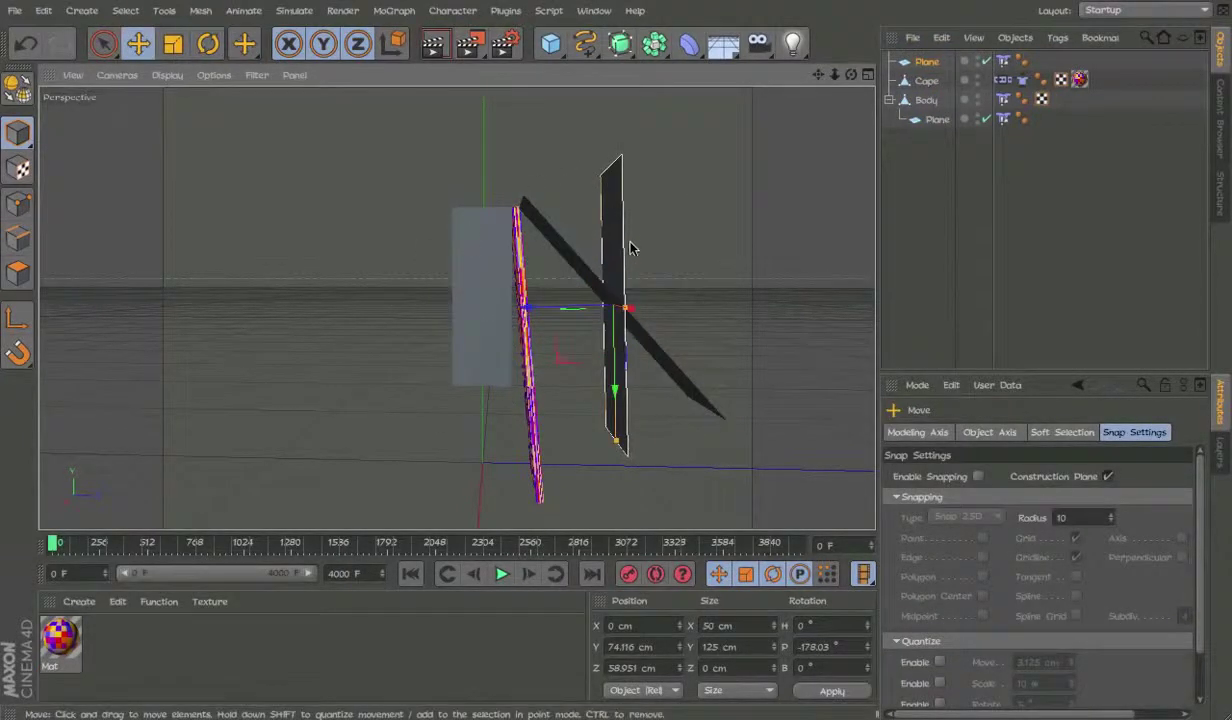
# Move the duplicate plane to the body's back, setting its pitch to 0°, Y position to 25 cm and Z to 12.5 cm.
pyautogui.moveTo(448, 470); pyautogui.dragTo(474, 450)
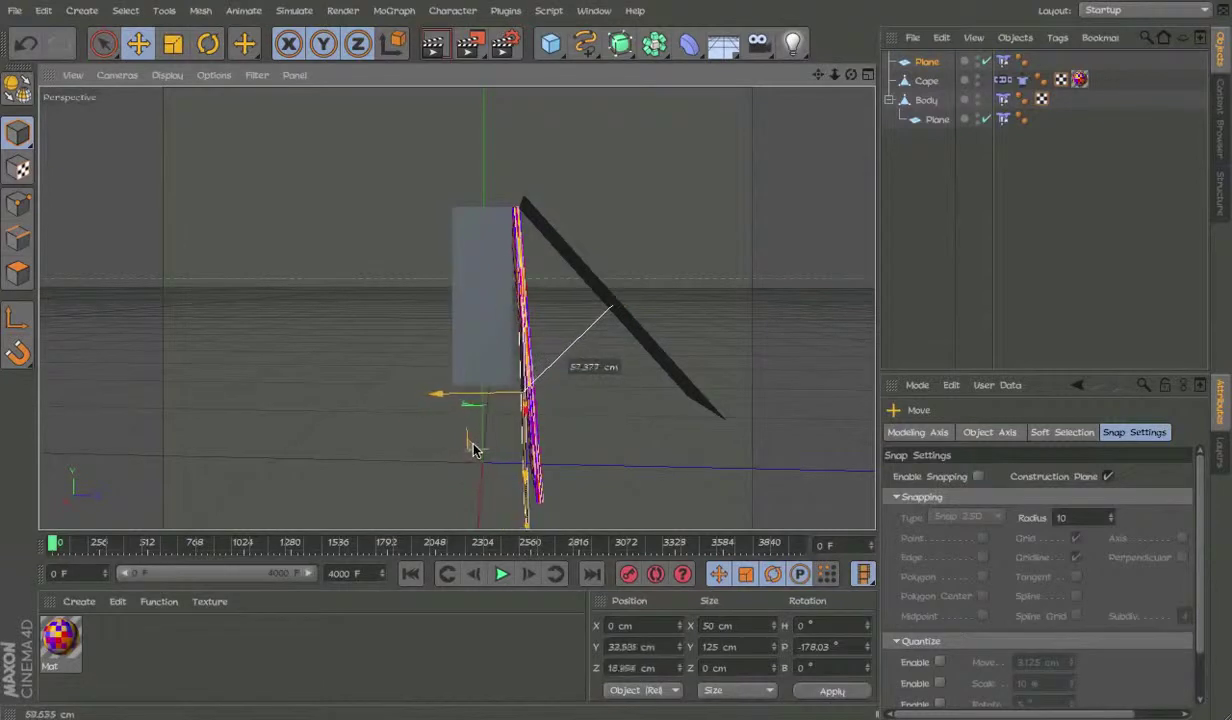
pyautogui.click(846, 650)
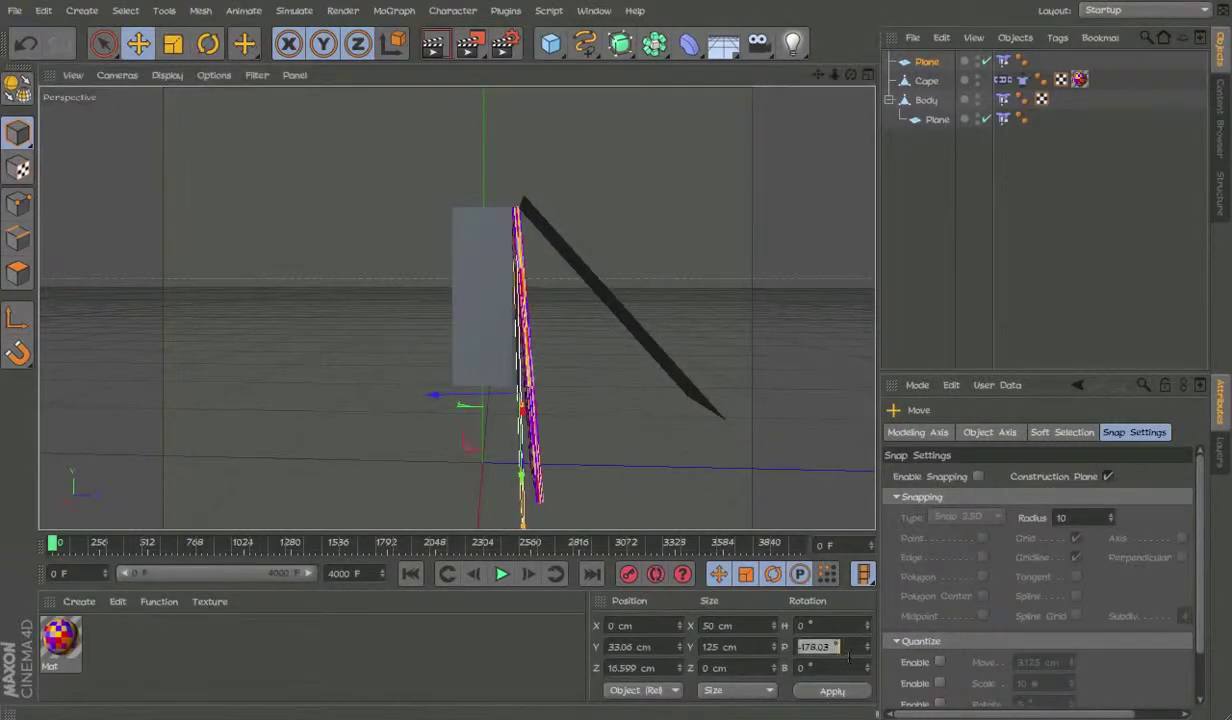
pyautogui.keyDown('alt'); pyautogui.moveTo(597, 431); pyautogui.dragTo(590, 330, button='middle'); pyautogui.keyUp('alt')
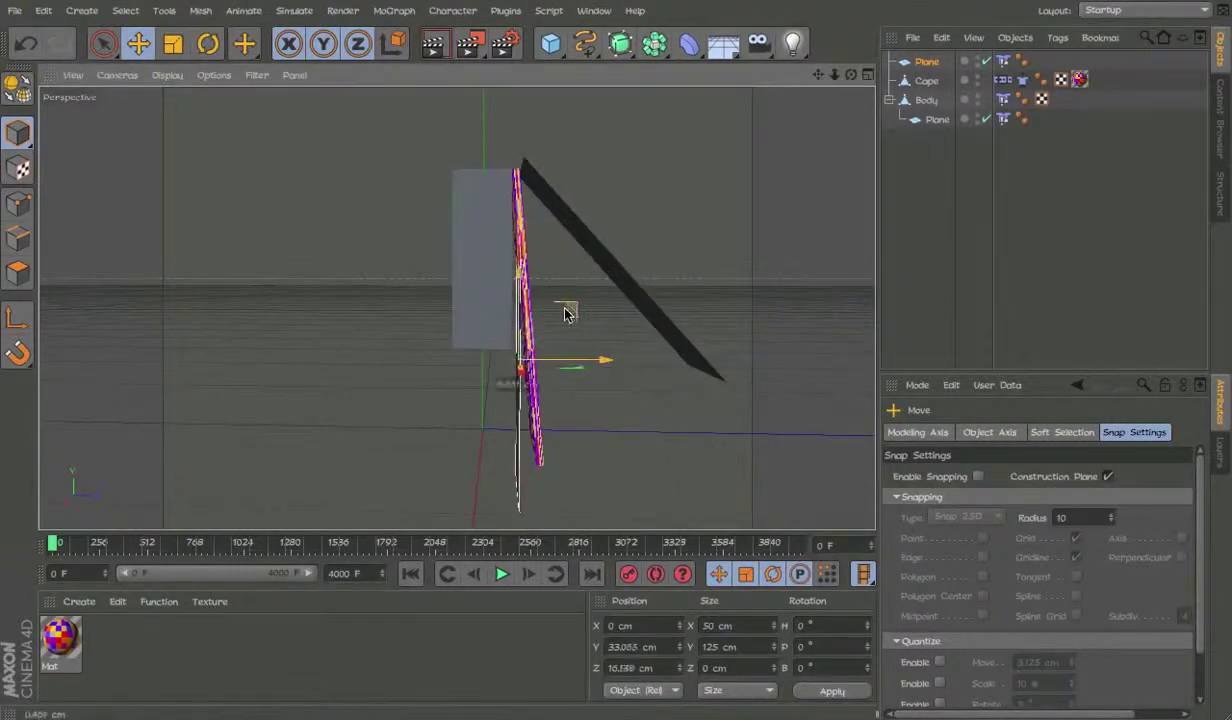
pyautogui.click(635, 647)
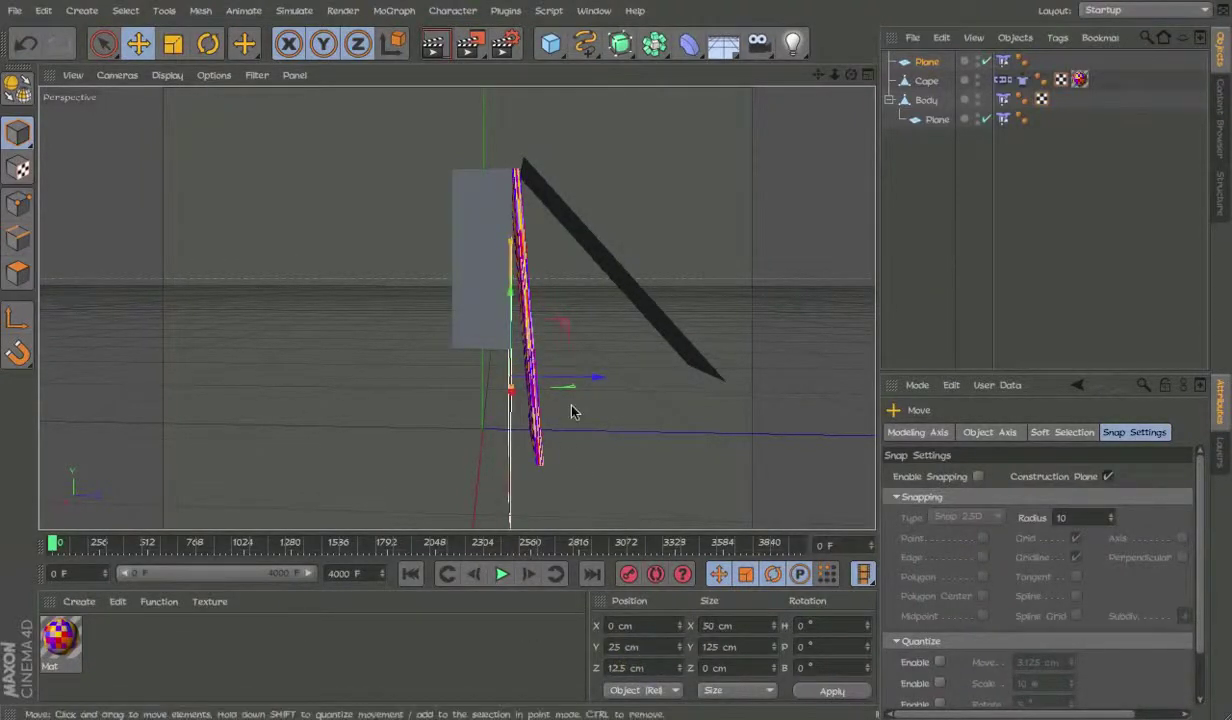
# Raise the duplicate plane to Y 46.875 cm and offset it to Z 13.012 cm, between the body's back and the cape.
pyautogui.scroll(3, 571, 411)
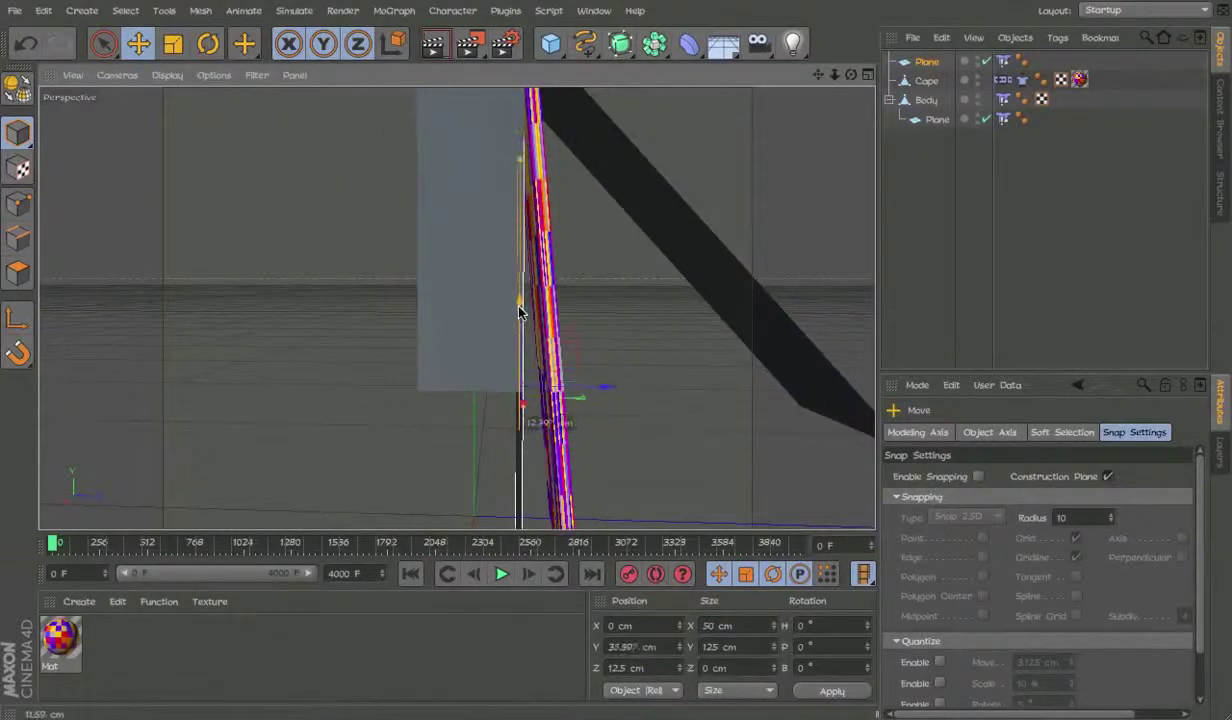
pyautogui.keyDown('alt'); pyautogui.moveTo(520, 290); pyautogui.dragTo(517, 352, button='middle'); pyautogui.keyUp('alt')
pyautogui.moveTo(582, 413); pyautogui.dragTo(585, 413)
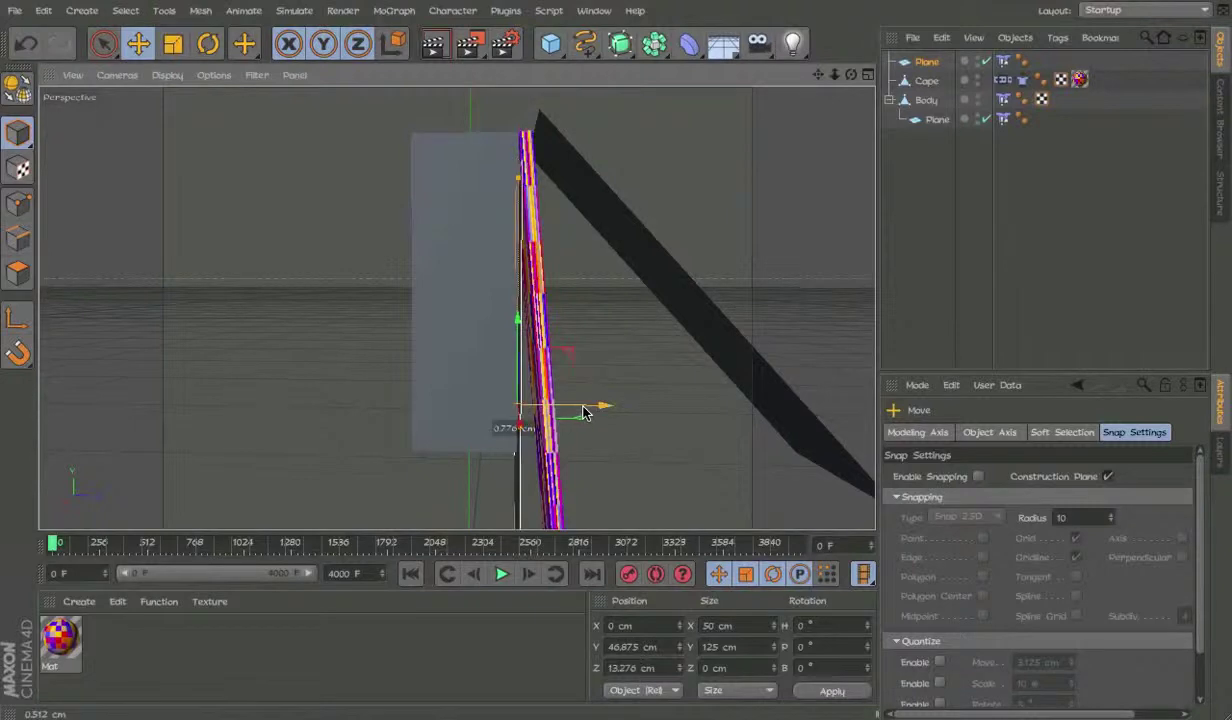
pyautogui.keyDown('alt'); pyautogui.moveTo(490, 195); pyautogui.dragTo(553, 185, button='right'); pyautogui.keyUp('alt')
pyautogui.keyDown('alt'); pyautogui.moveTo(553, 185); pyautogui.dragTo(507, 267, button='middle'); pyautogui.keyUp('alt')
pyautogui.keyDown('alt'); pyautogui.moveTo(507, 267); pyautogui.dragTo(436, 267, button='right'); pyautogui.keyUp('alt')
pyautogui.keyDown('alt'); pyautogui.moveTo(436, 267); pyautogui.dragTo(420, 195, button='middle'); pyautogui.keyUp('alt')
pyautogui.keyDown('alt'); pyautogui.moveTo(420, 195); pyautogui.dragTo(454, 195, button='right'); pyautogui.keyUp('alt')
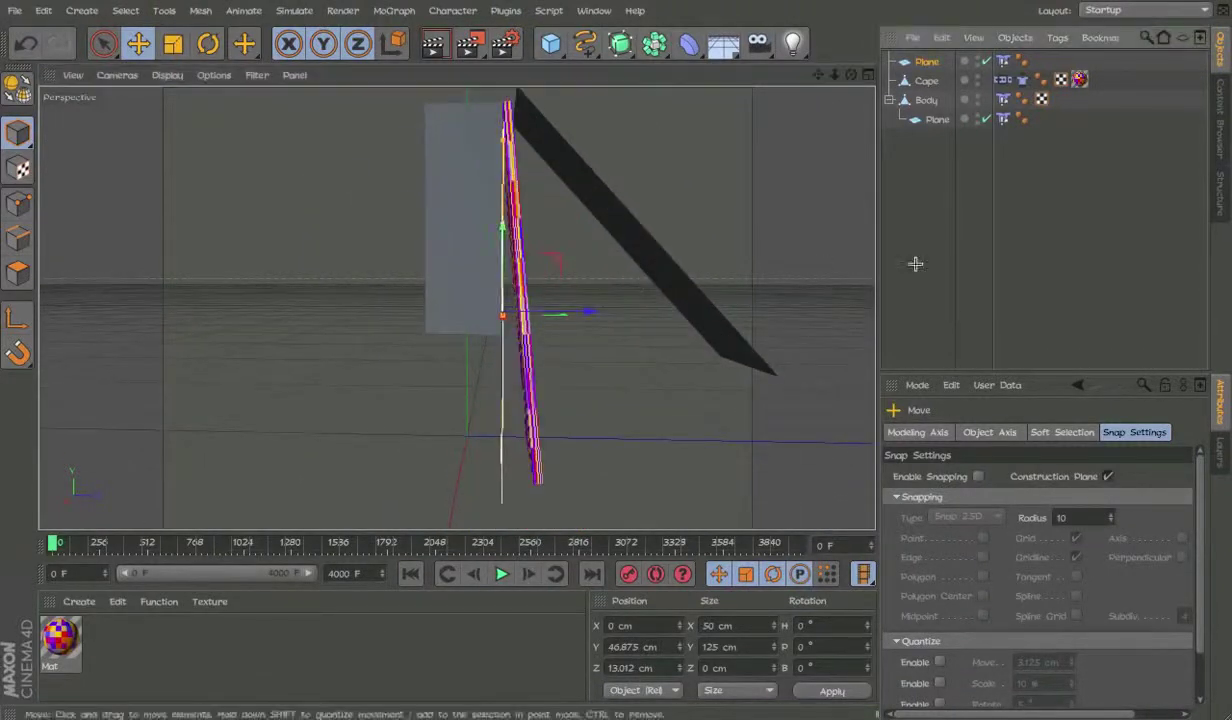
# Parent the upright duplicate plane to the Body object.
pyautogui.click(916, 264)
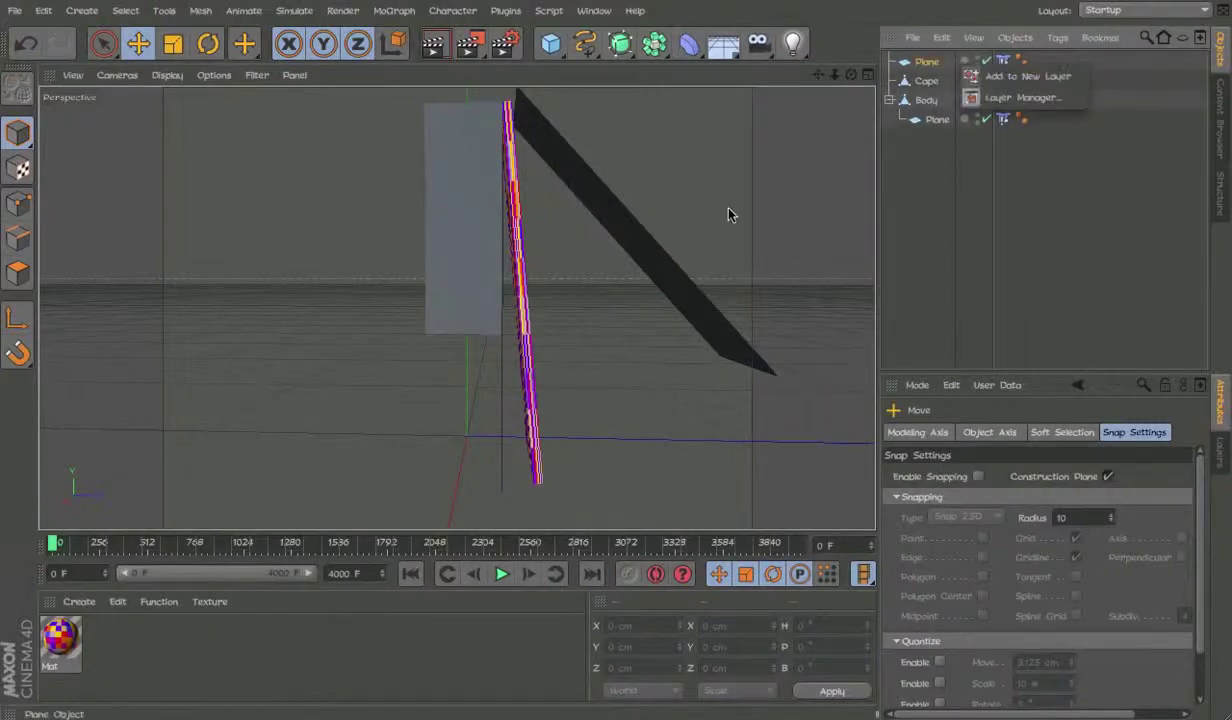
pyautogui.keyDown('alt'); pyautogui.moveTo(556, 411); pyautogui.dragTo(606, 301, button='middle'); pyautogui.keyUp('alt')
pyautogui.click(1125, 193)
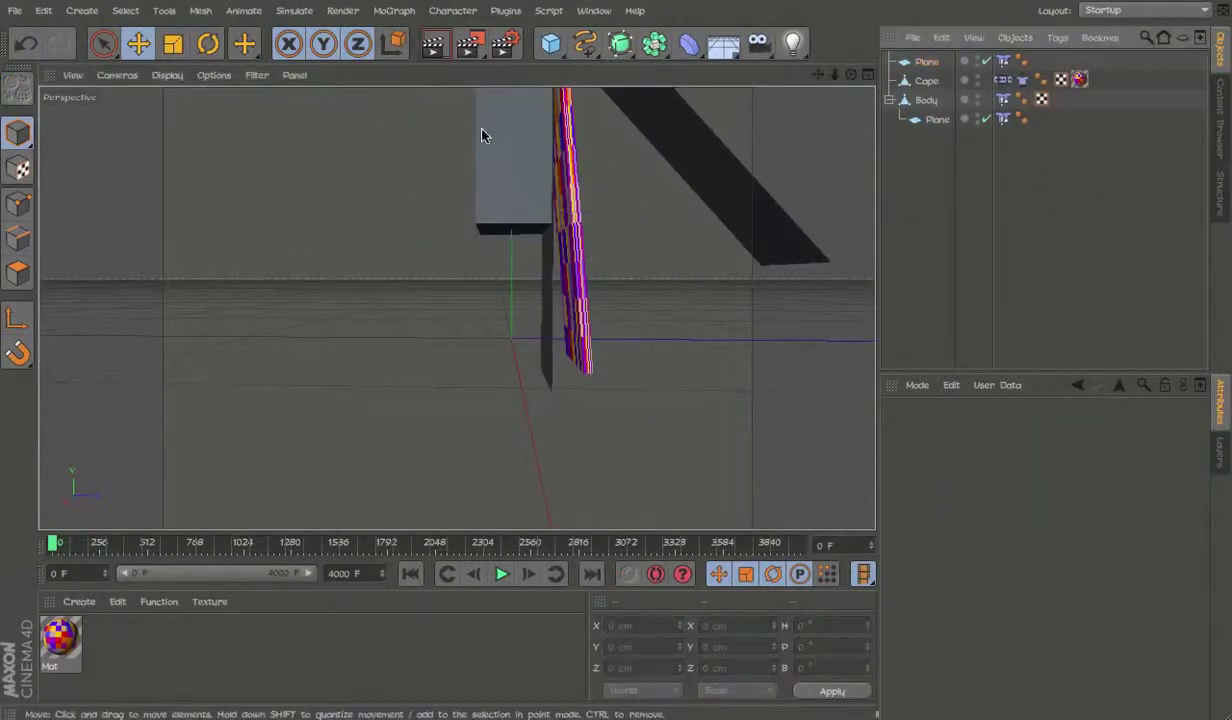
pyautogui.keyDown('alt'); pyautogui.moveTo(482, 130); pyautogui.dragTo(458, 206, button='middle'); pyautogui.keyUp('alt')
pyautogui.click(657, 228)
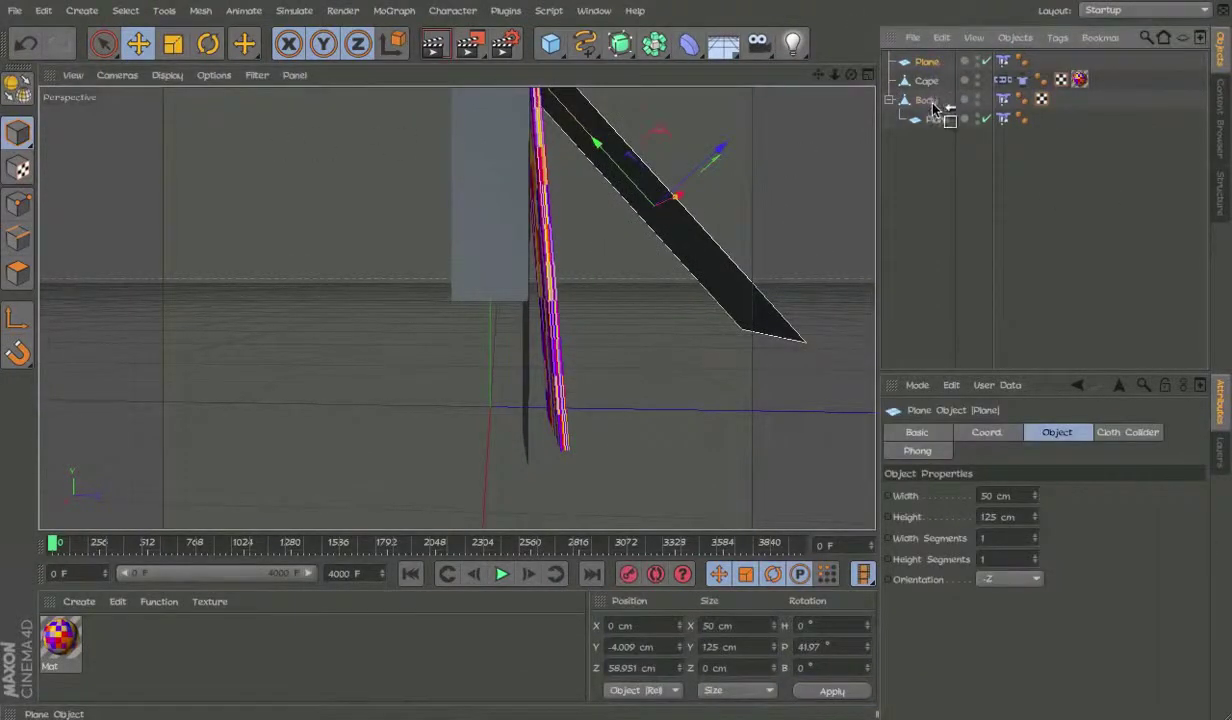
pyautogui.moveTo(933, 107); pyautogui.dragTo(930, 105)
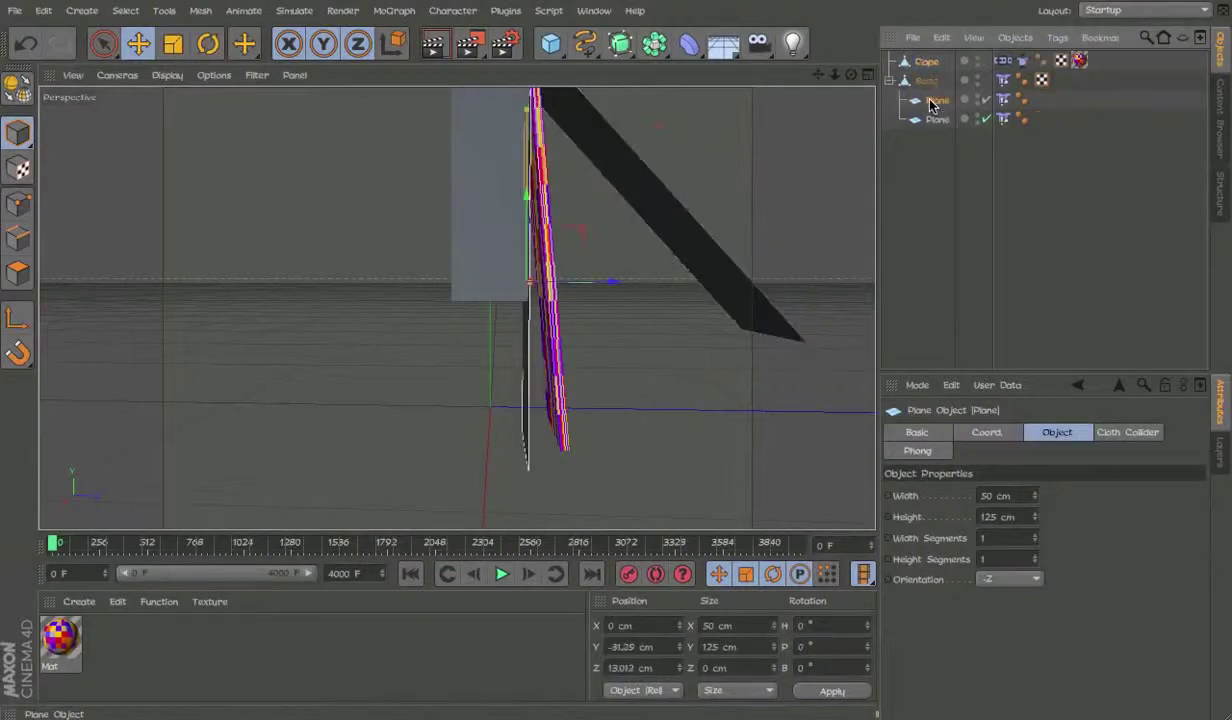
# Hide both planes in the editor and renderer, and collapse the Body hierarchy.
pyautogui.click(977, 118)
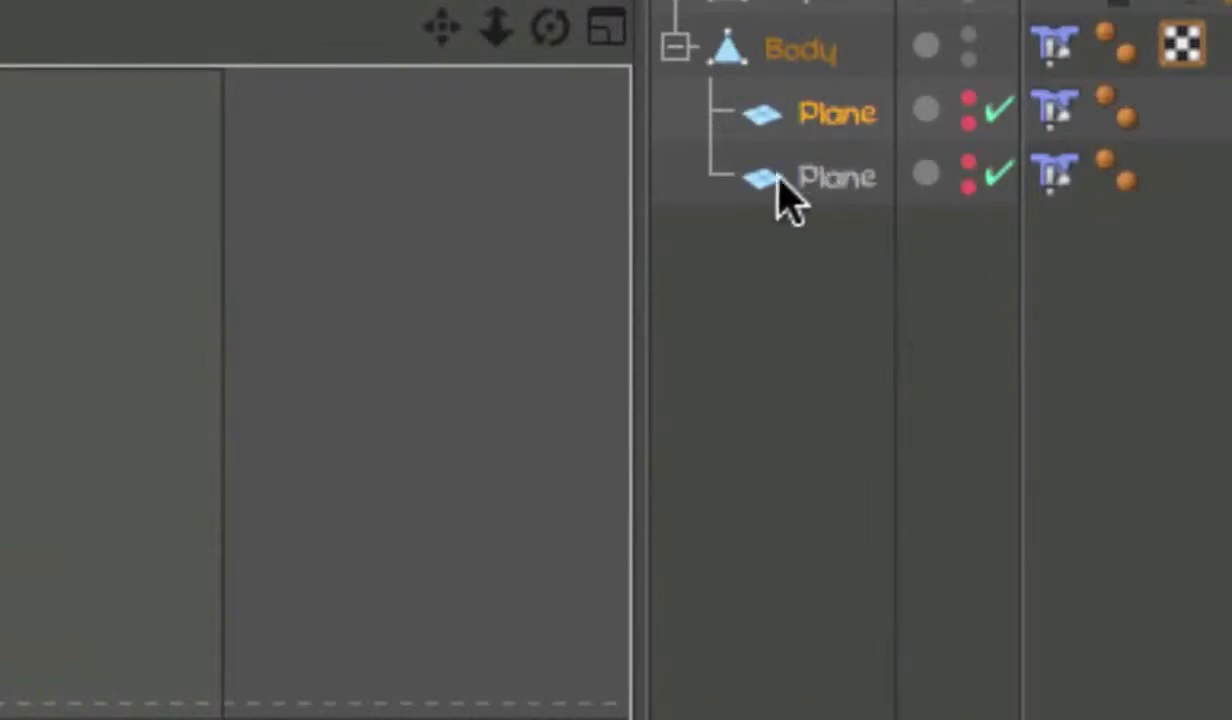
pyautogui.click(676, 46)
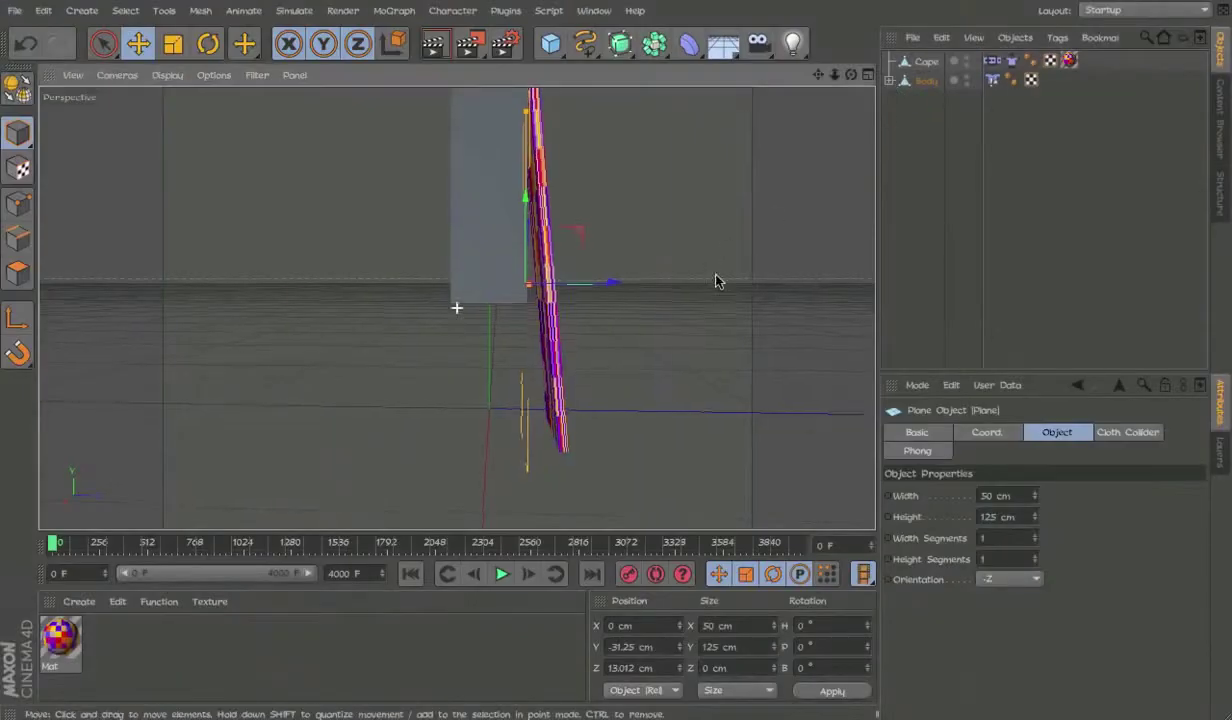
pyautogui.keyDown('alt'); pyautogui.moveTo(717, 275); pyautogui.dragTo(753, 335, button='middle'); pyautogui.keyUp('alt')
pyautogui.click(895, 328)
# Play the simulation while moving the body to test the cape against both colliders, undoing each move.
pyautogui.keyDown('alt'); pyautogui.moveTo(543, 241); pyautogui.dragTo(498, 261); pyautogui.keyUp('alt')
pyautogui.click(514, 297)
pyautogui.press('F8')
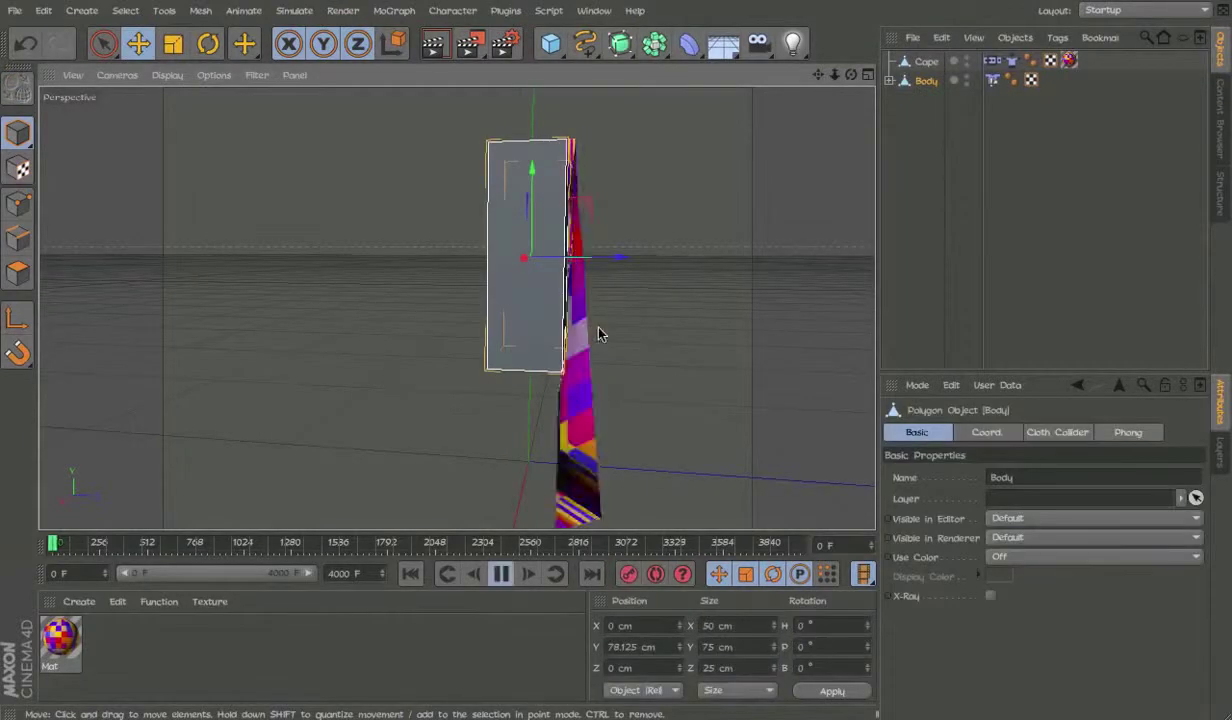
pyautogui.moveTo(627, 341); pyautogui.dragTo(531, 343)
pyautogui.hotkey('ctrl', 'z')
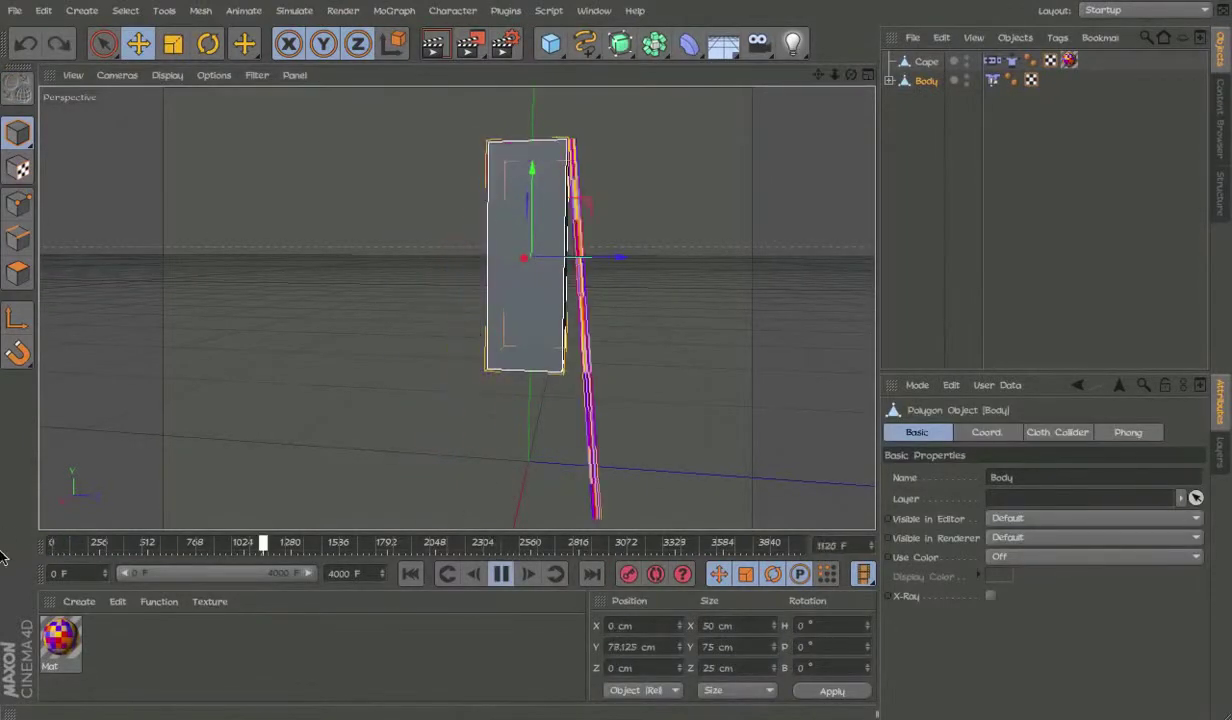
pyautogui.moveTo(509, 419); pyautogui.dragTo(316, 421)
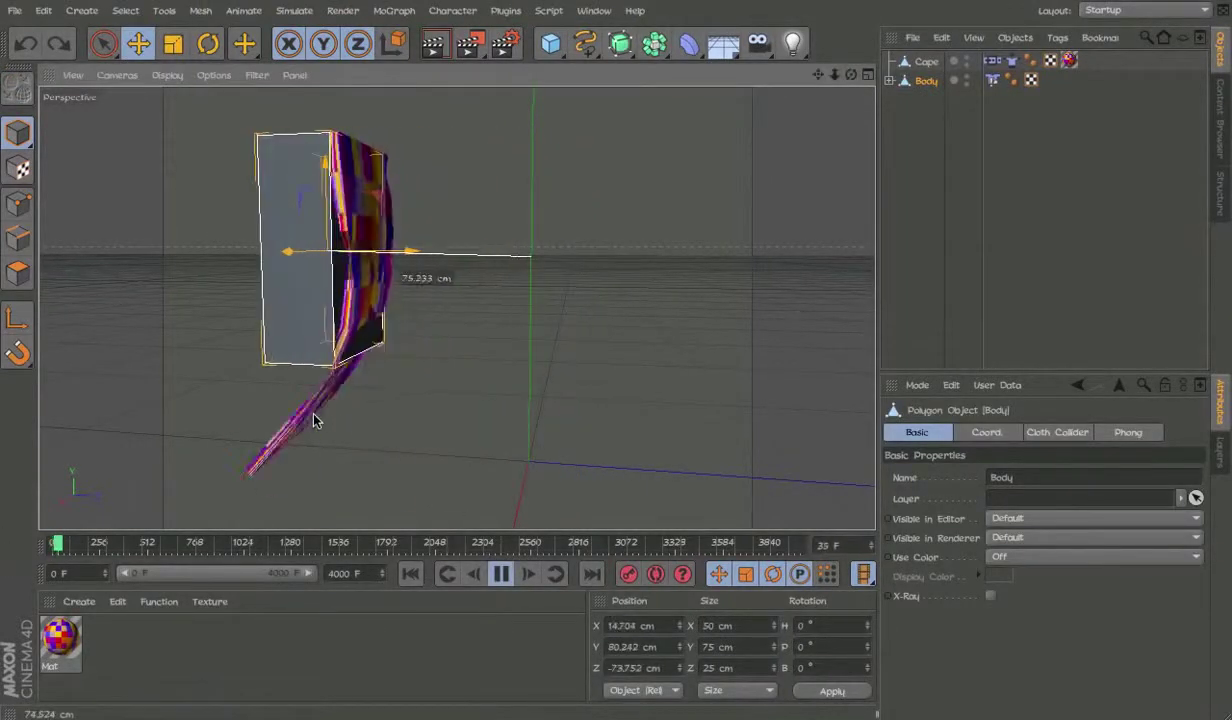
pyautogui.hotkey('ctrl', 'z')
# Test another body move during playback, undo it, and rewind and stop the simulation.
pyautogui.press('e')
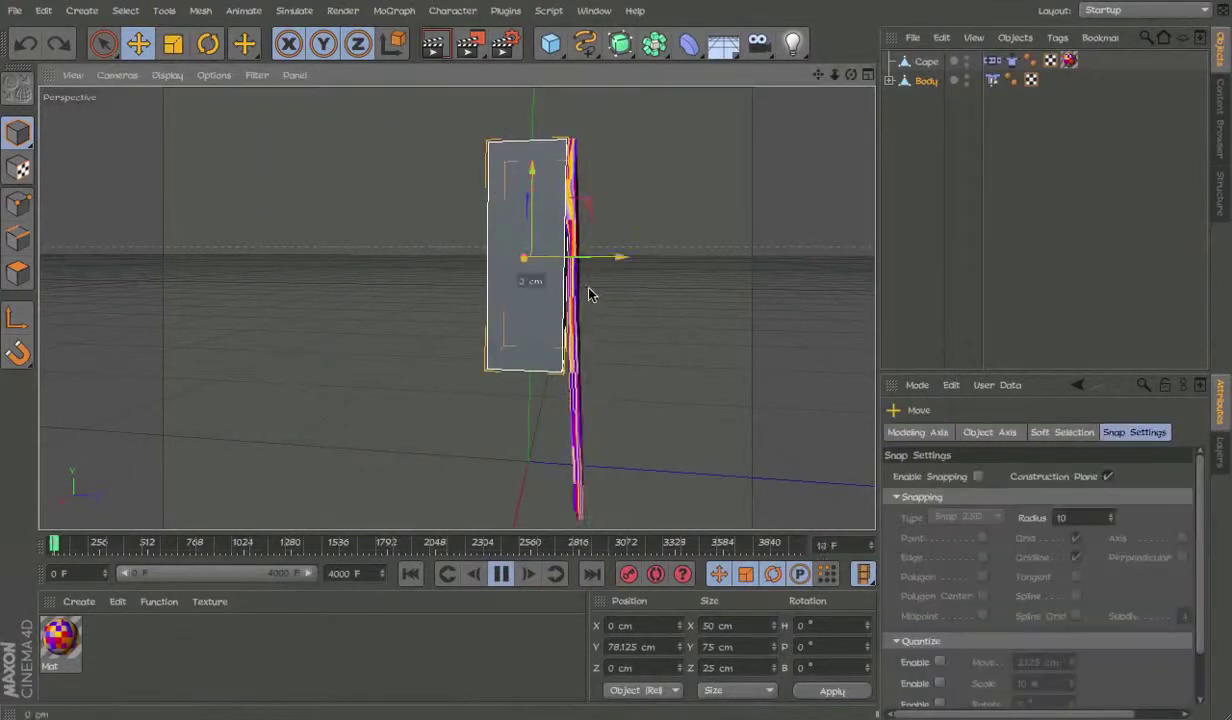
pyautogui.moveTo(566, 276); pyautogui.dragTo(555, 296)
pyautogui.hotkey('ctrl', 'z')
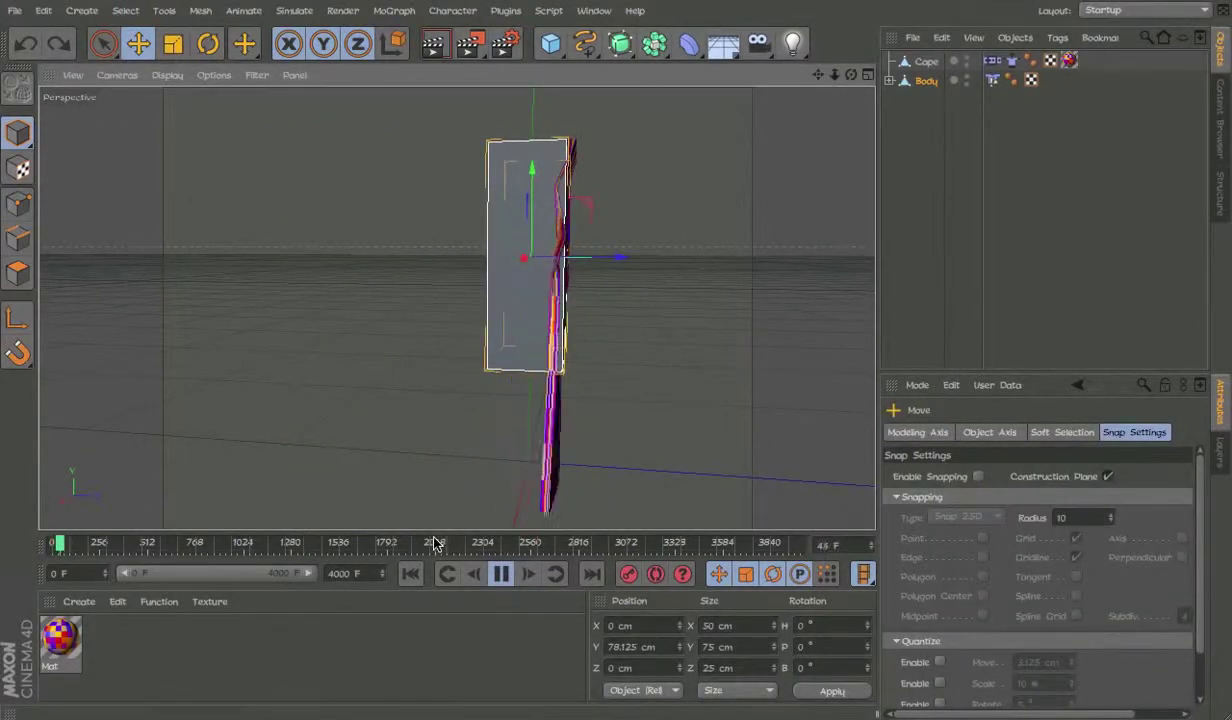
pyautogui.click(411, 573)
pyautogui.click(501, 573)
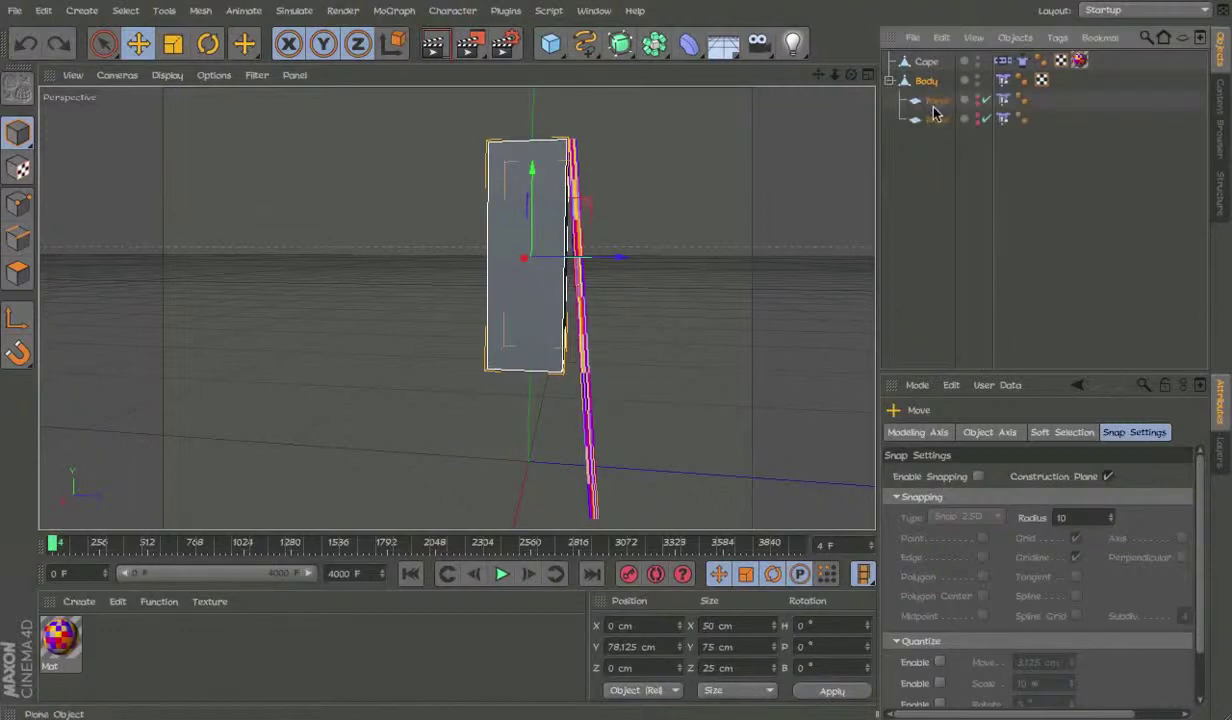
# Expand the Body hierarchy and nudge the upright plane to Y -31.279 cm and Z 12.654 cm.
pyautogui.click(889, 81)
pyautogui.click(937, 119)
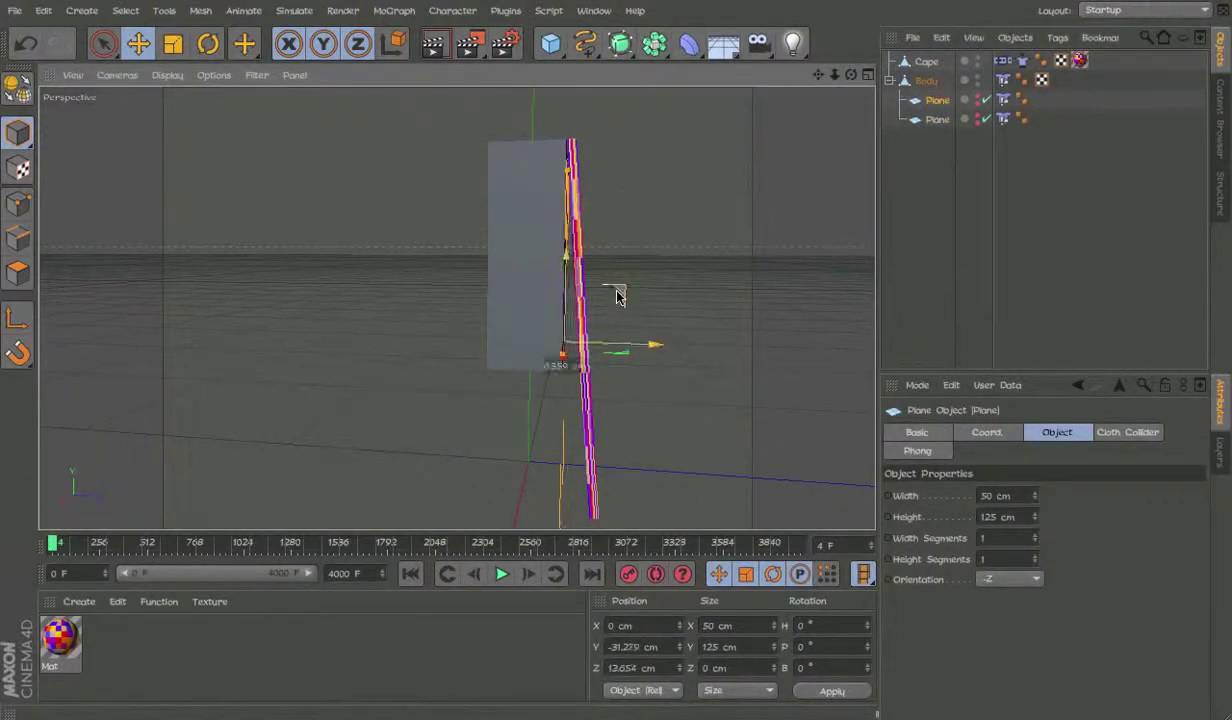
# Retest the cape by moving the body during playback, stop, return to frame 0 and undo the move.
pyautogui.click(513, 348)
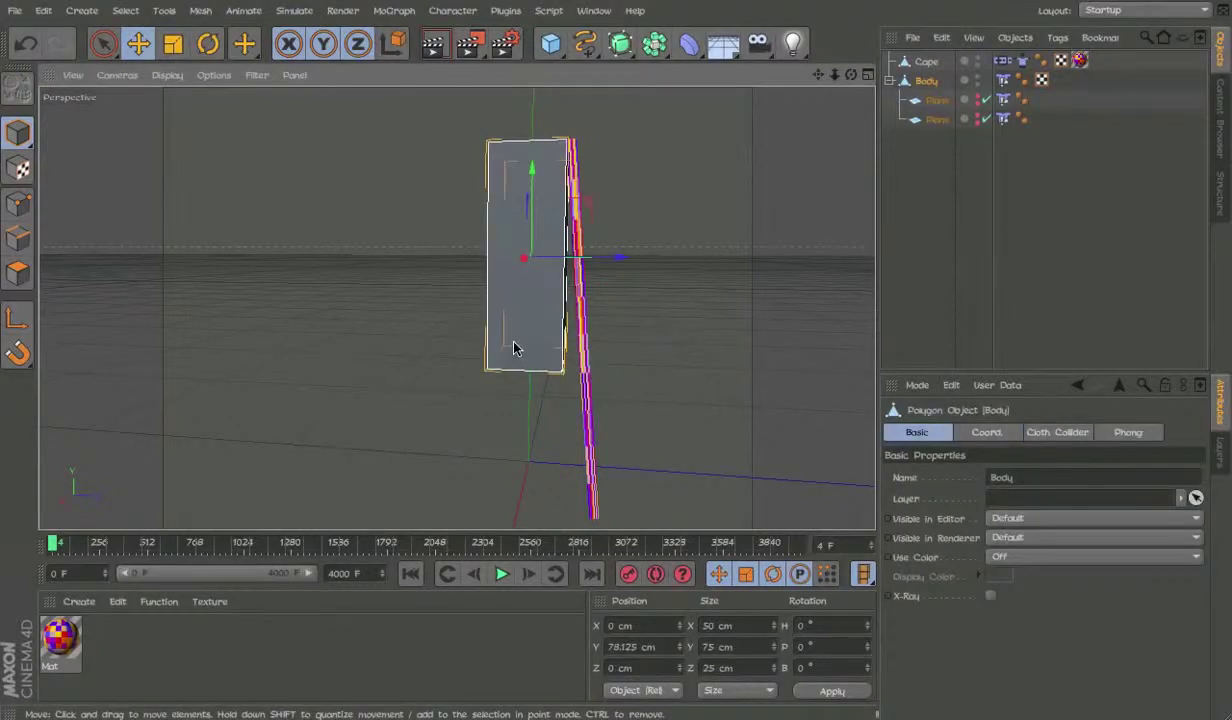
pyautogui.press('F8')
pyautogui.press('e')
pyautogui.moveTo(558, 363); pyautogui.dragTo(458, 362)
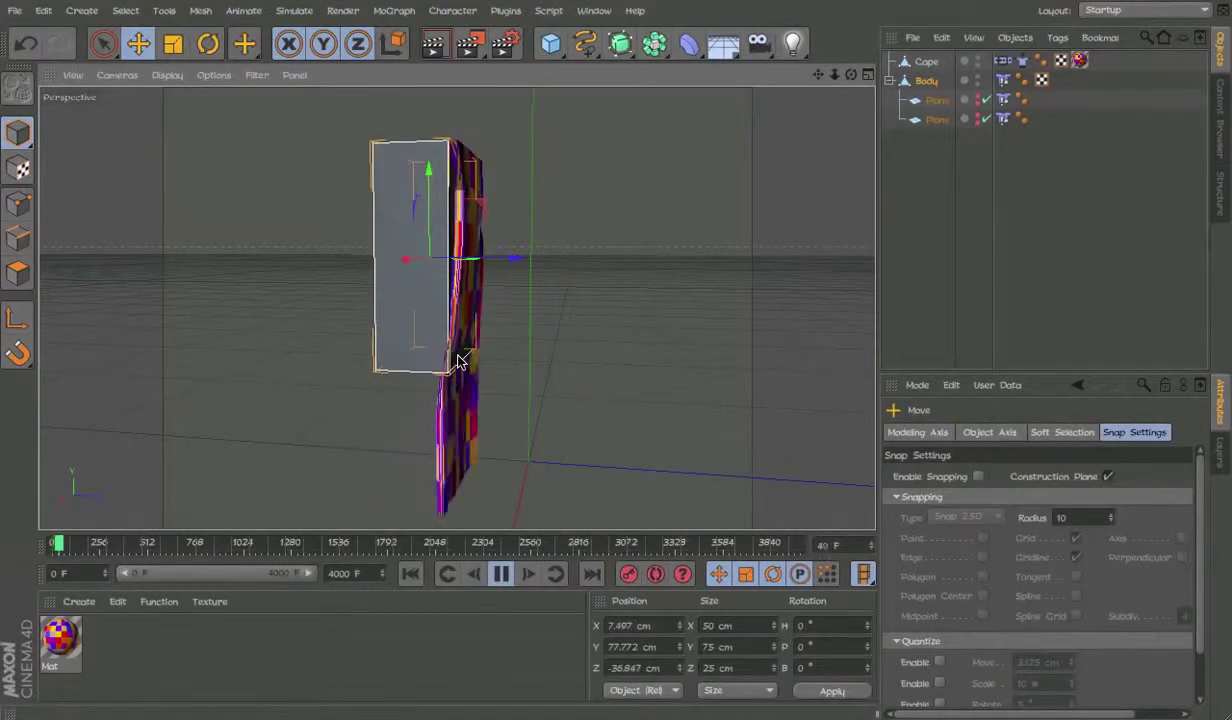
pyautogui.press('F8')
pyautogui.hotkey('shift', 'f')
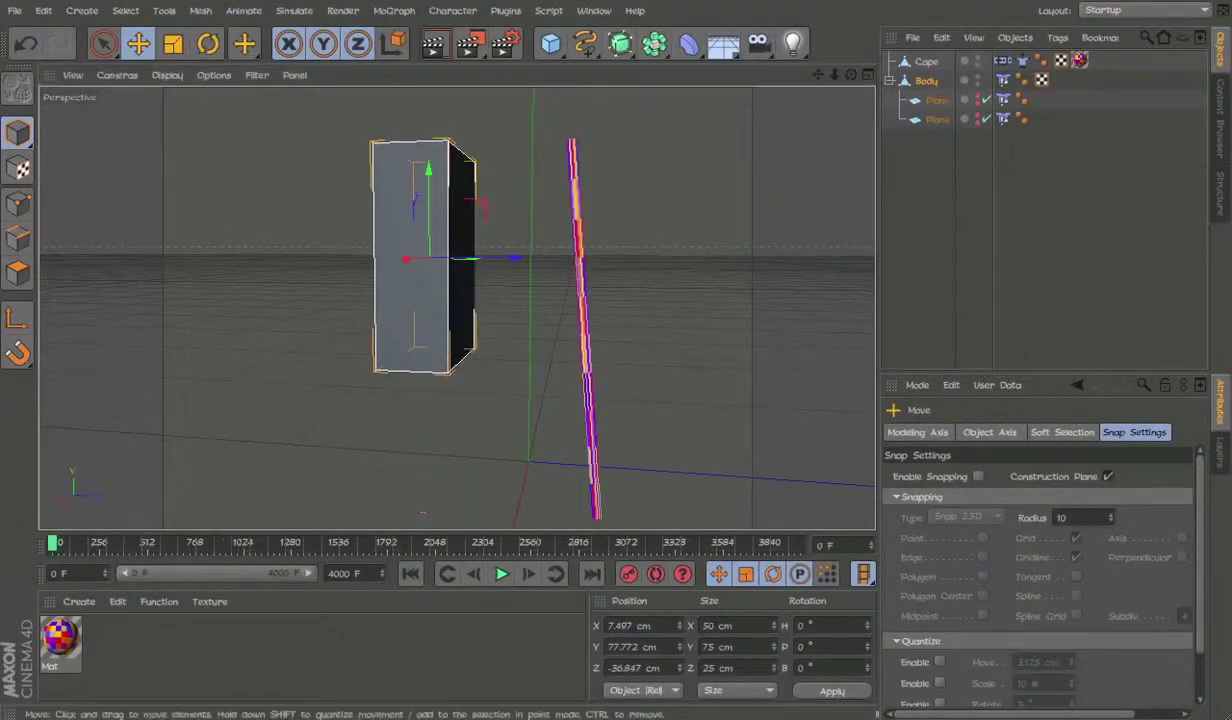
pyautogui.hotkey('ctrl', 'z')
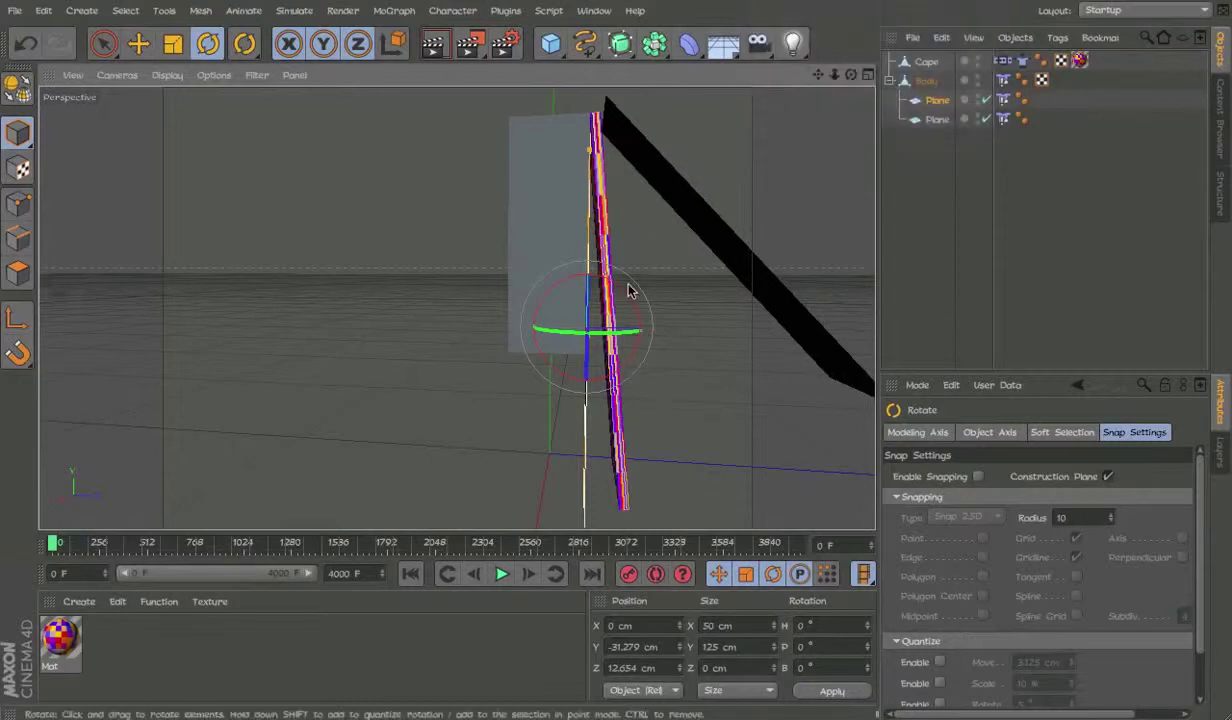
# Flip the upright plane to a pitch of -180° and hide both planes in the editor and renderer.
pyautogui.moveTo(632, 302); pyautogui.dragTo(468, 398)
pyautogui.press('e')
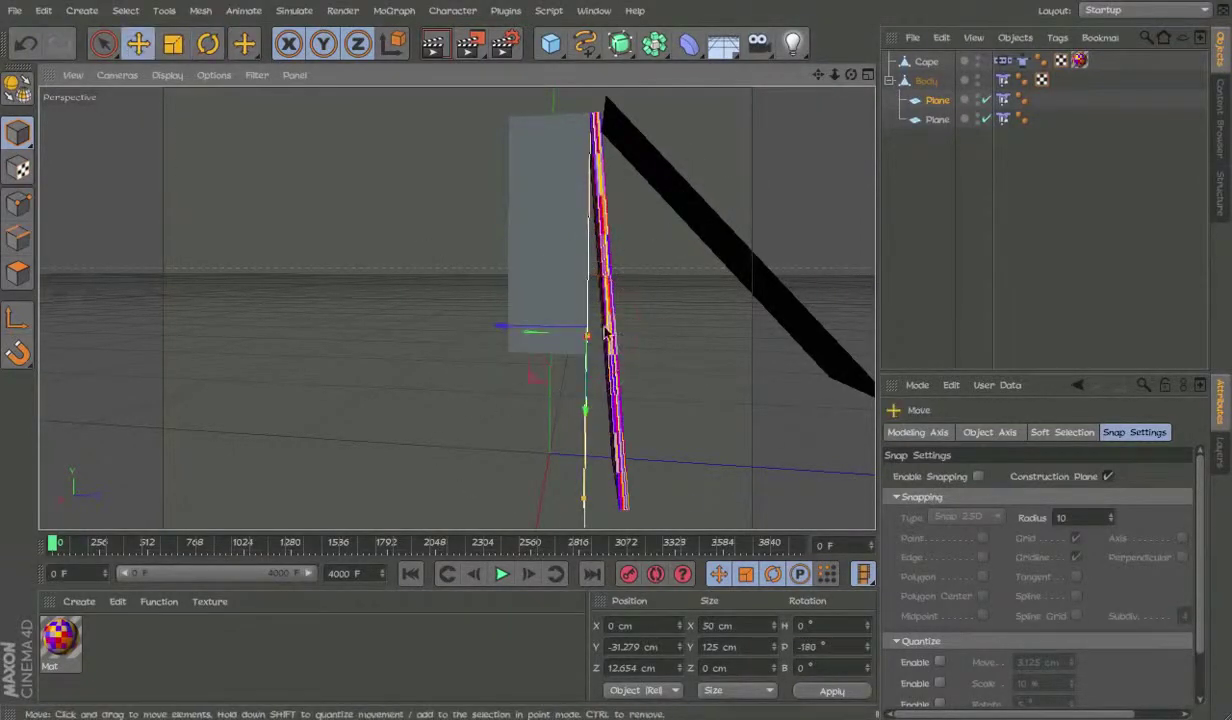
pyautogui.click(932, 83)
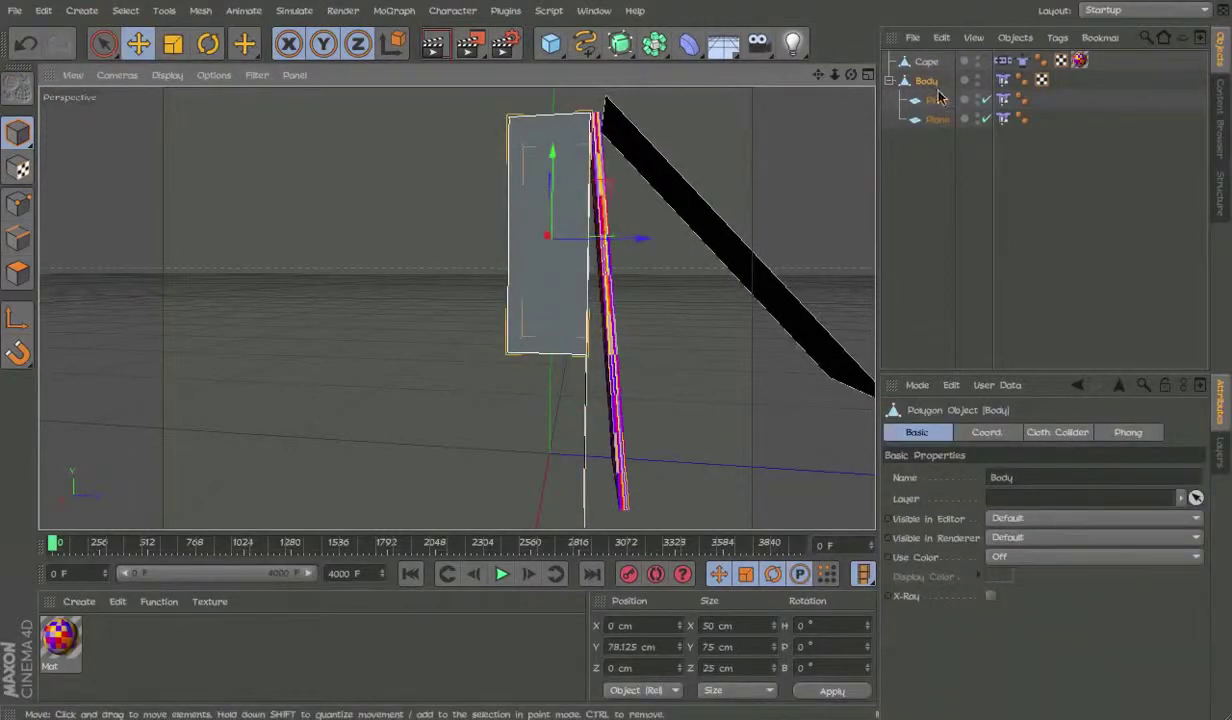
pyautogui.keyDown('alt'); pyautogui.doubleClick(977, 101); pyautogui.keyUp('alt')
pyautogui.keyDown('alt'); pyautogui.doubleClick(977, 119); pyautogui.keyUp('alt')
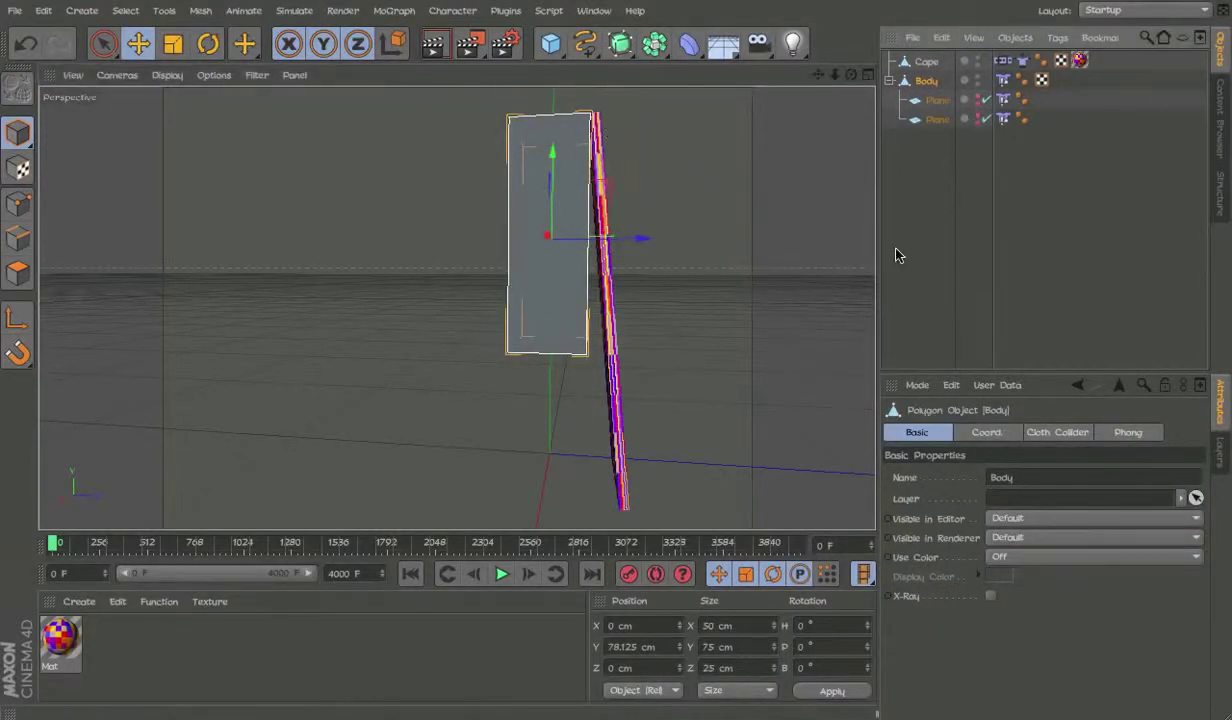
pyautogui.click(897, 252)
# Play the simulation while moving the body to test the cape against the flipped plane, and undo the move.
pyautogui.click(912, 82)
pyautogui.press('e')
pyautogui.press('F8')
pyautogui.moveTo(734, 170); pyautogui.dragTo(570, 210)
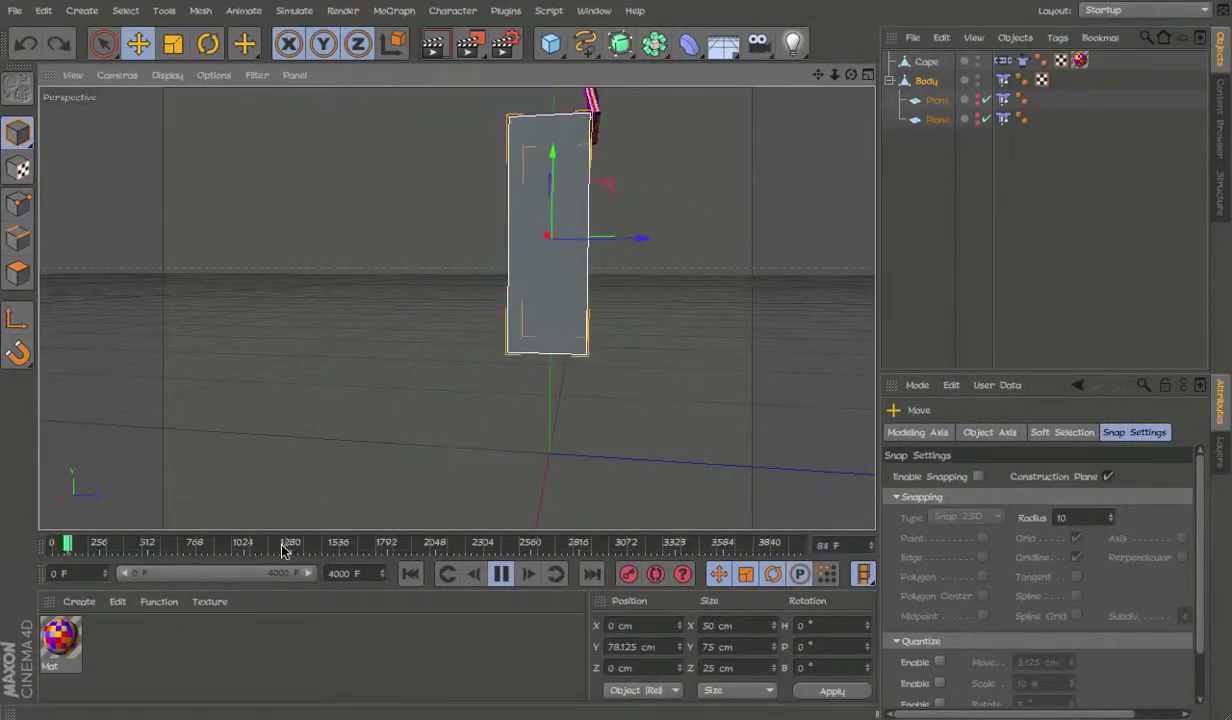
pyautogui.moveTo(418, 462); pyautogui.dragTo(595, 300)
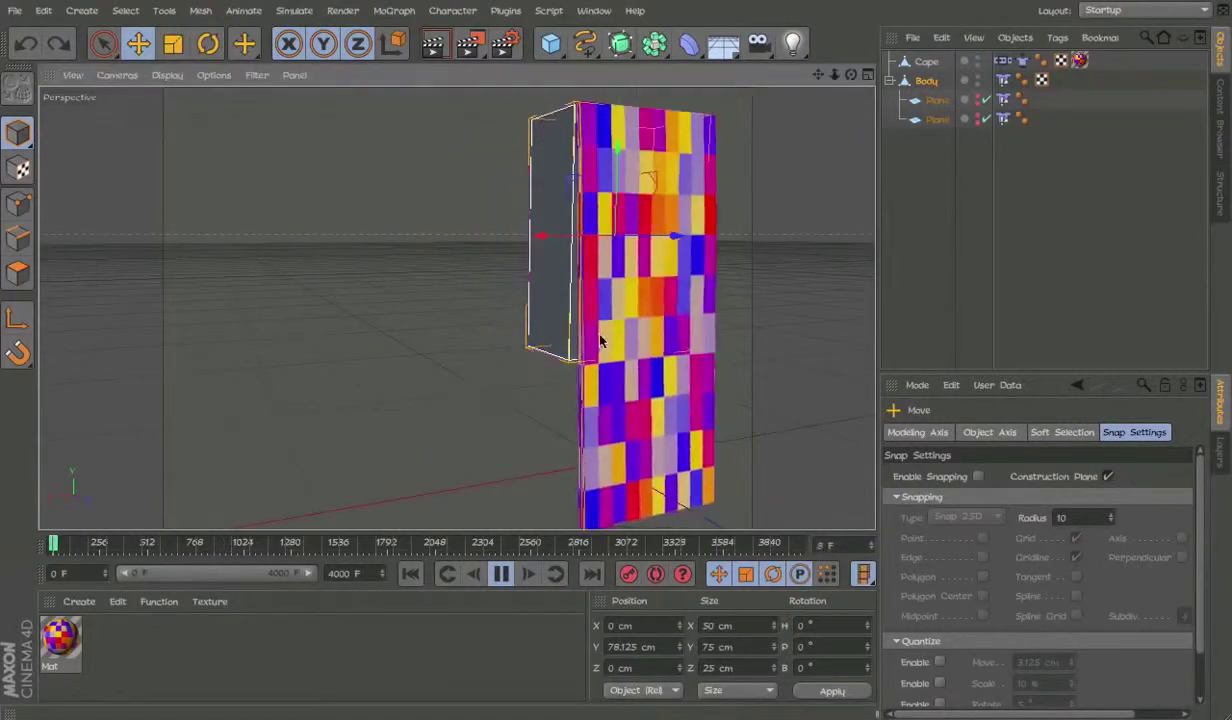
# Move the body sideways about 87 cm, examine the cape's contact from several angles, undo the move and return to frame 0.
pyautogui.keyDown('alt'); pyautogui.moveTo(608, 335); pyautogui.dragTo(447, 262); pyautogui.keyUp('alt')
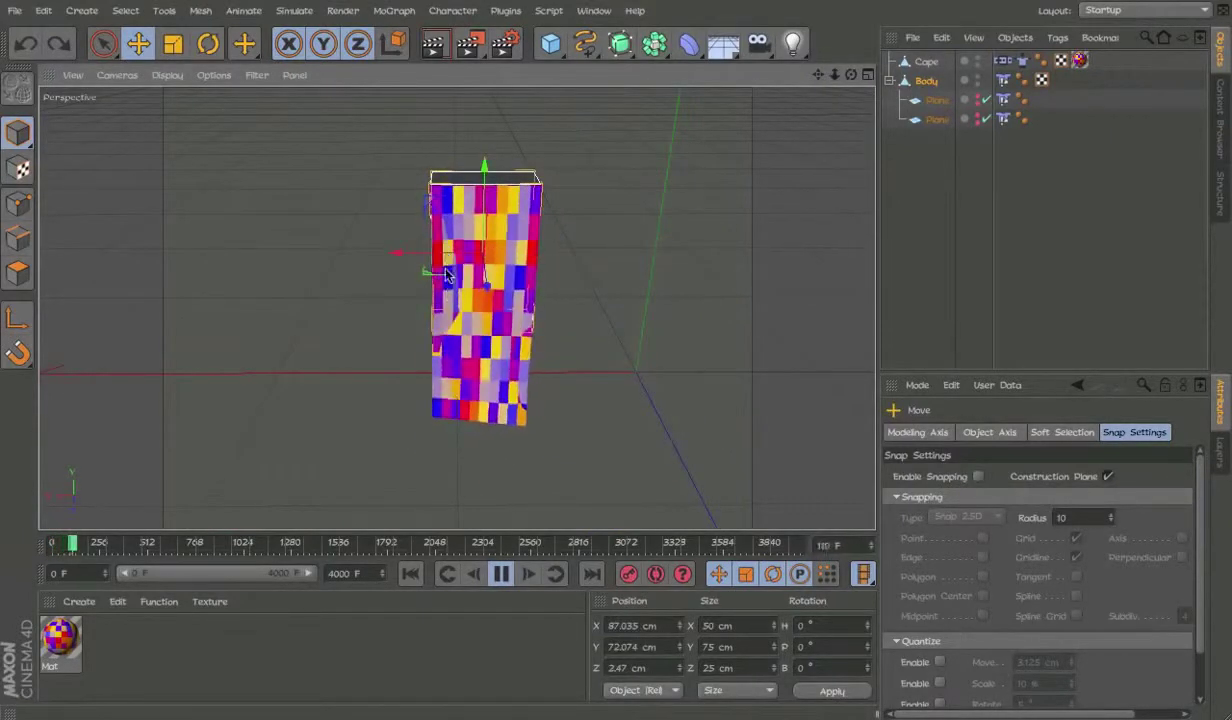
pyautogui.keyDown('alt'); pyautogui.moveTo(447, 275); pyautogui.dragTo(598, 278, button='right'); pyautogui.keyUp('alt')
pyautogui.keyDown('alt'); pyautogui.moveTo(598, 278); pyautogui.dragTo(733, 316); pyautogui.keyUp('alt')
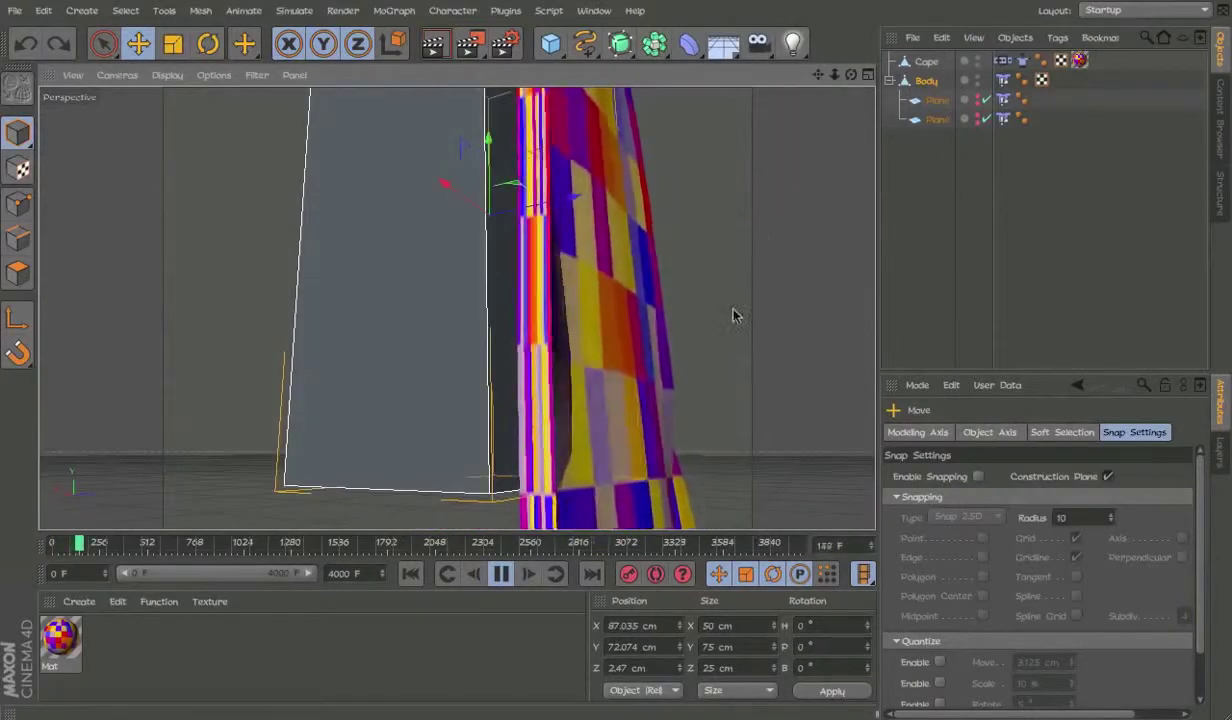
pyautogui.hotkey('ctrl', 'z')
pyautogui.keyDown('alt'); pyautogui.moveTo(700, 436); pyautogui.dragTo(470, 460, button='right'); pyautogui.keyUp('alt')
pyautogui.moveTo(80, 545); pyautogui.dragTo(1, 614)
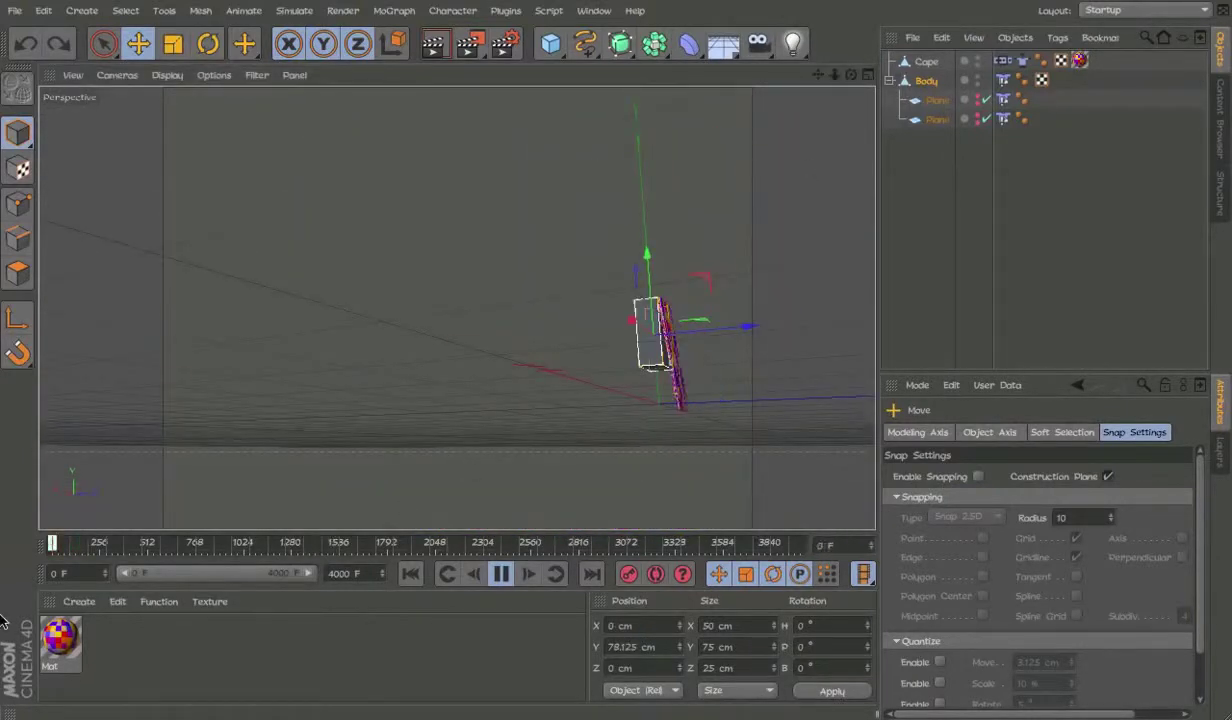
pyautogui.keyDown('alt'); pyautogui.moveTo(640, 290); pyautogui.dragTo(674, 368); pyautogui.keyUp('alt')
pyautogui.scroll(5, 665, 361)
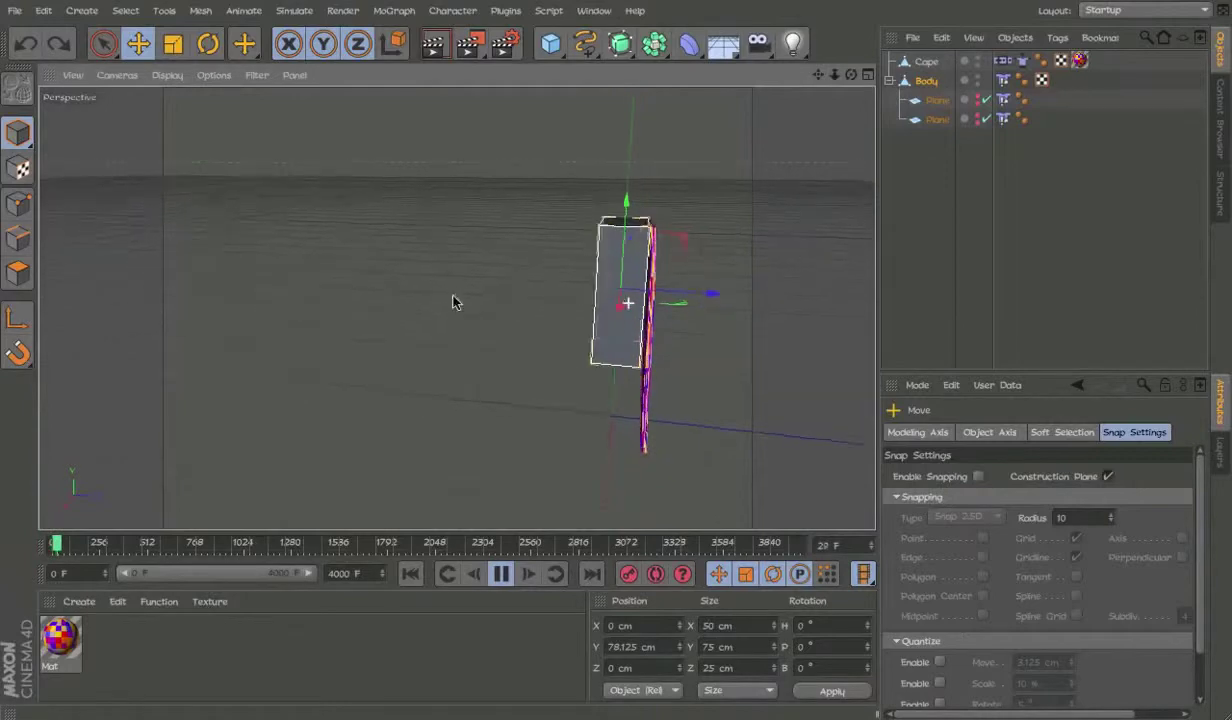